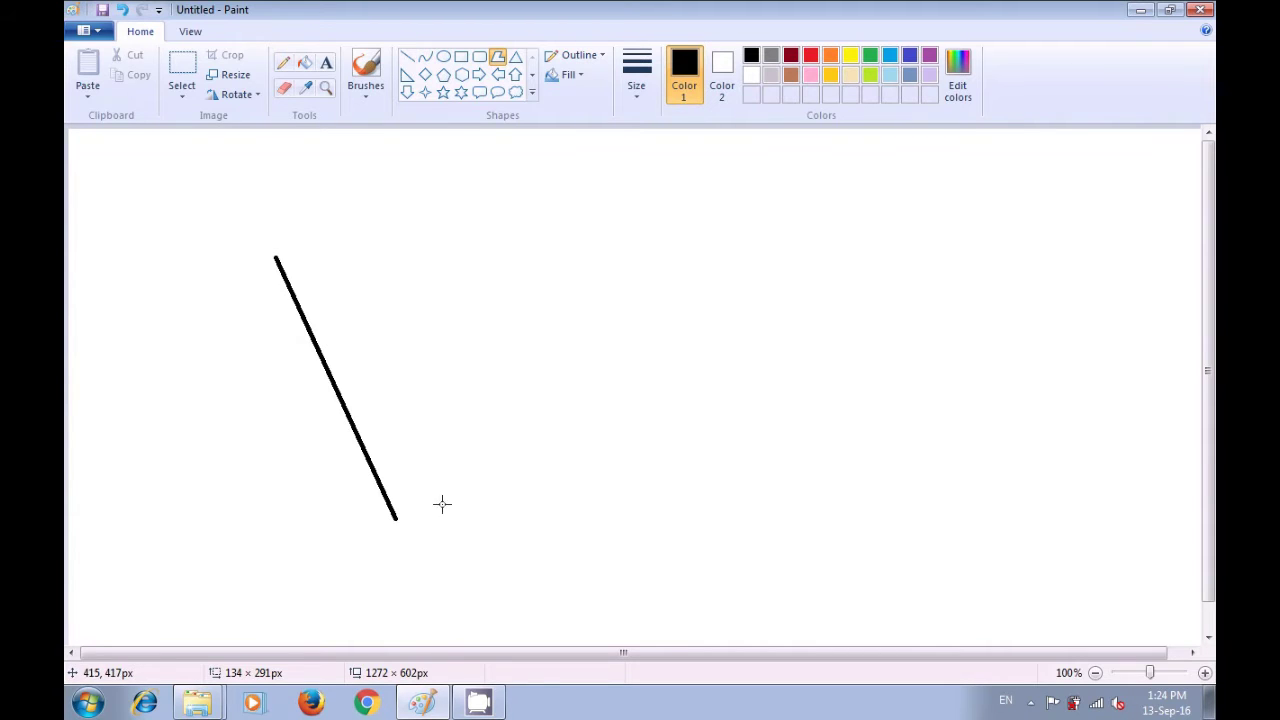
Complete the black polygon as a closed three-peaked crown outline about 603 × 350 px, with a slightly raised centre in its base.
left_click(545, 495)
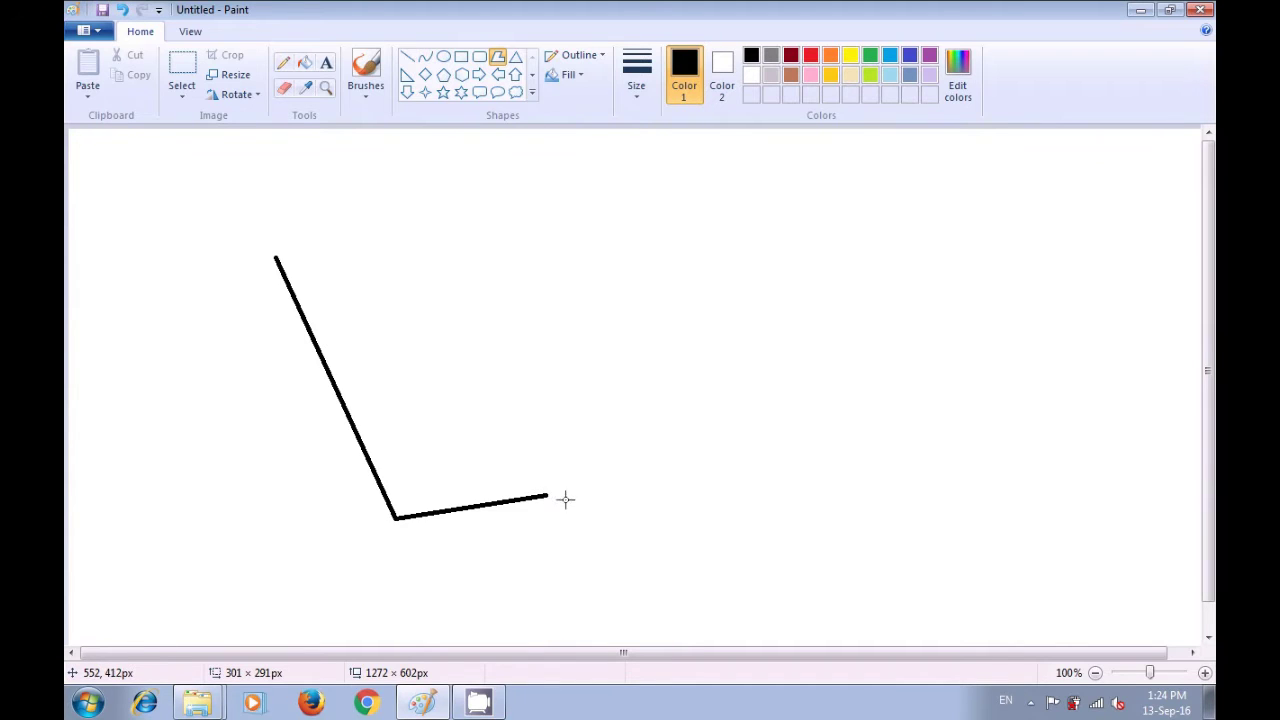
left_click(706, 516)
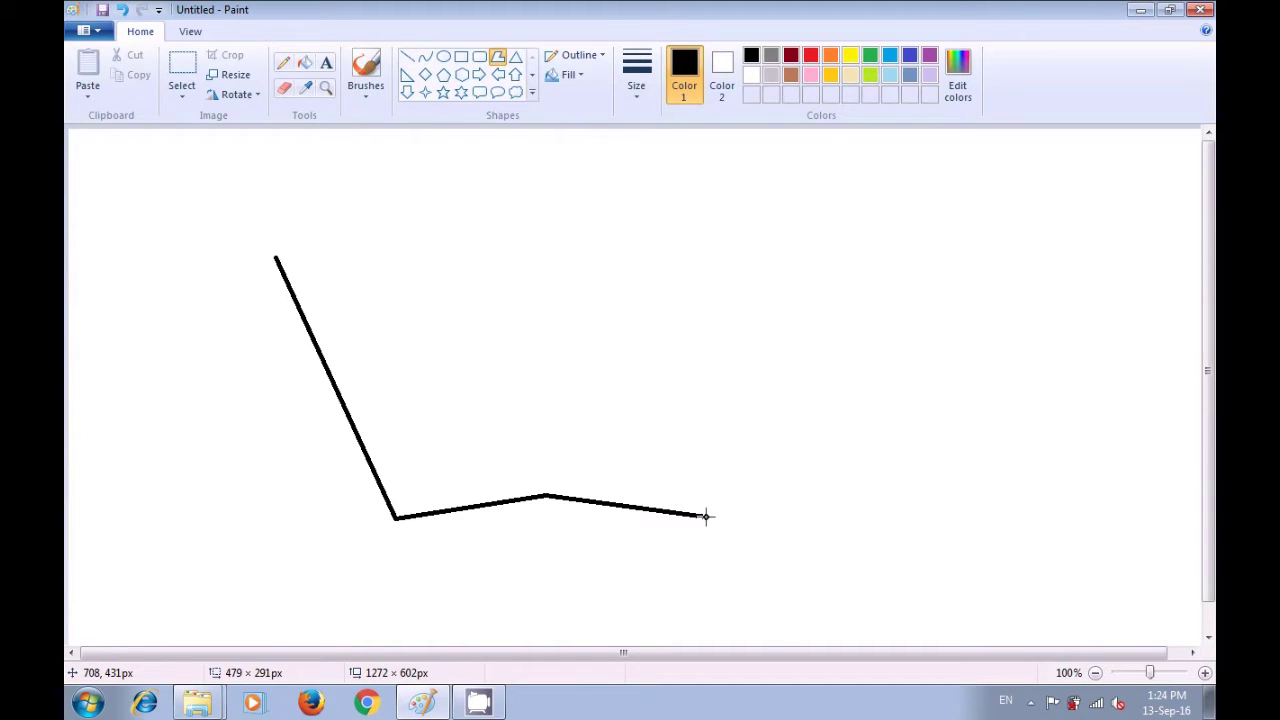
left_click(817, 257)
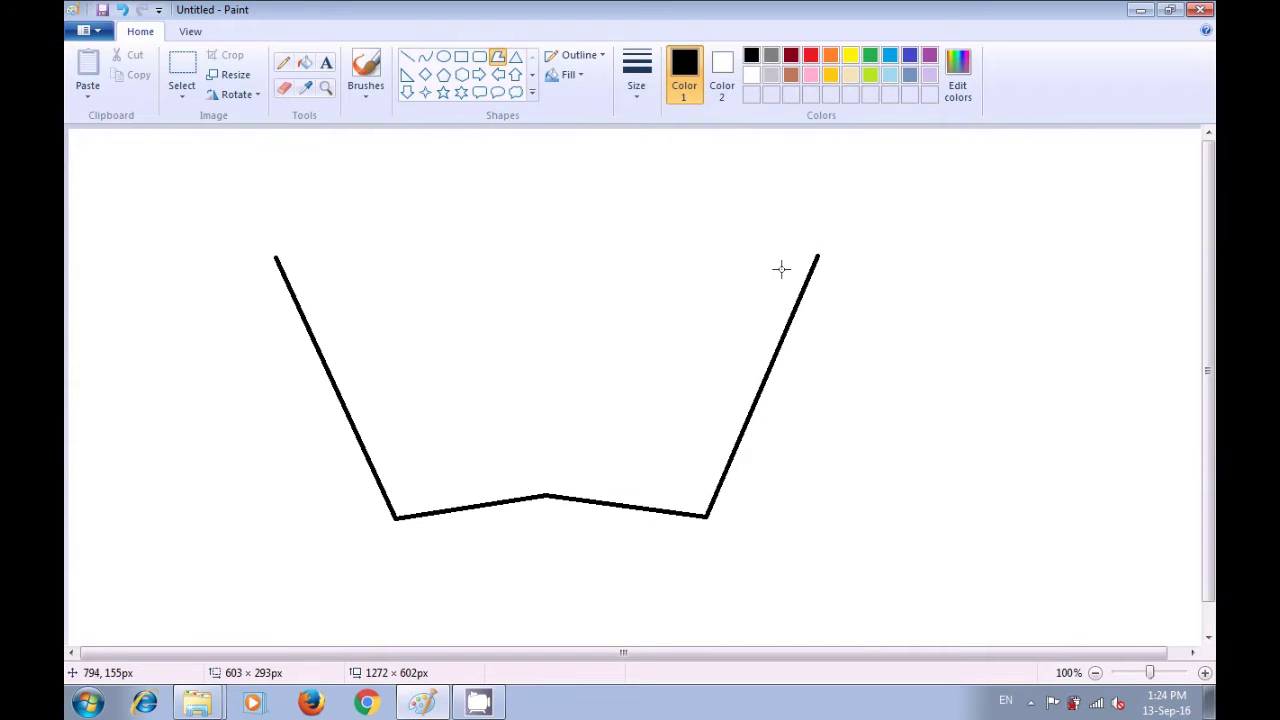
left_click(636, 434)
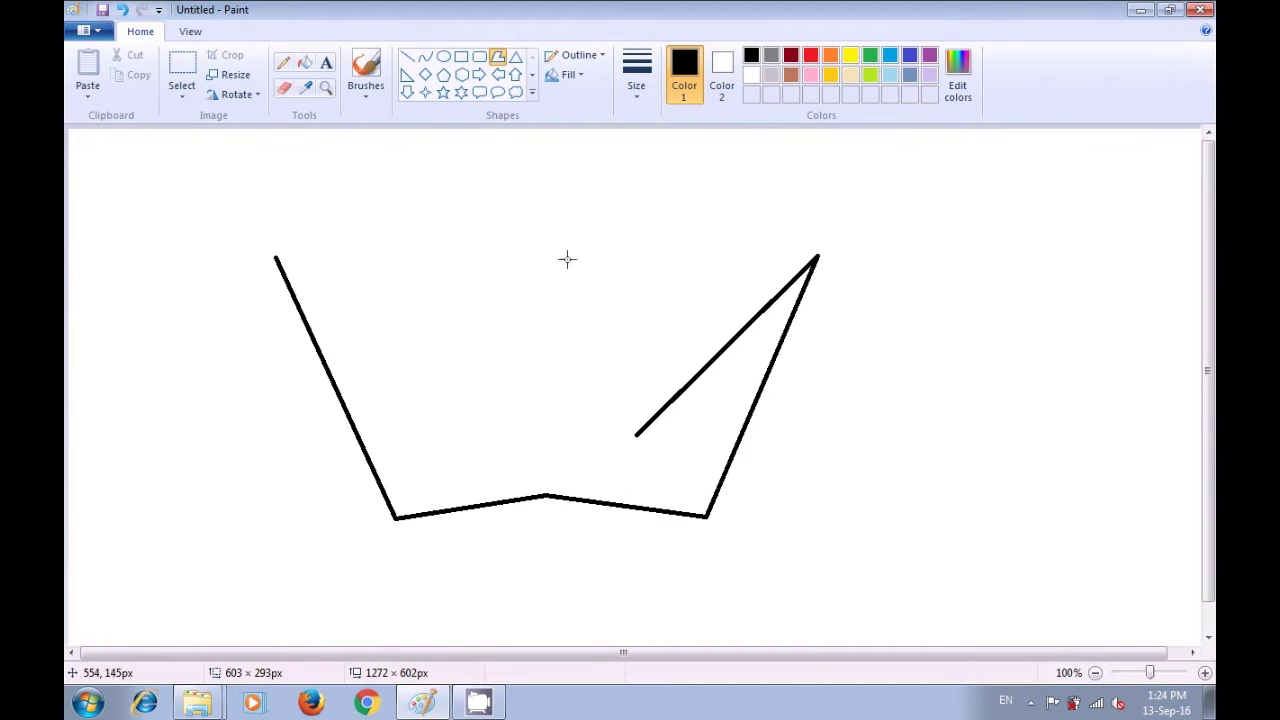
left_click(543, 205)
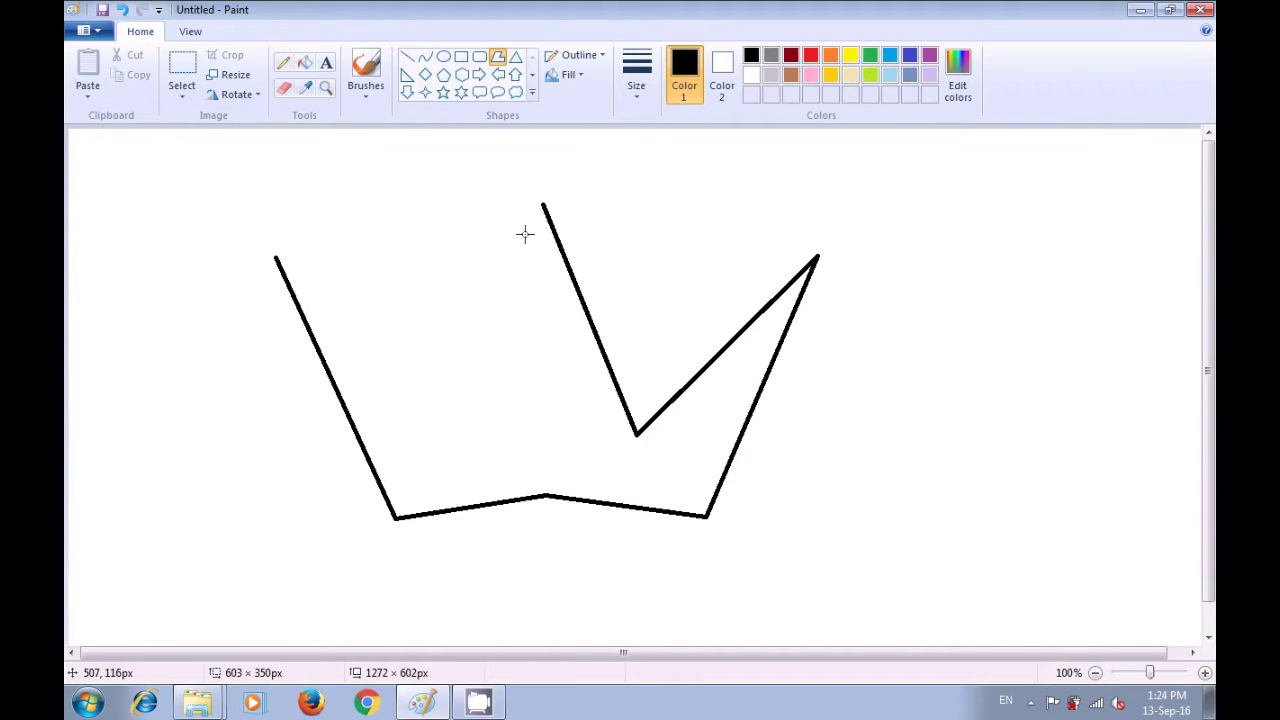
left_click(436, 425)
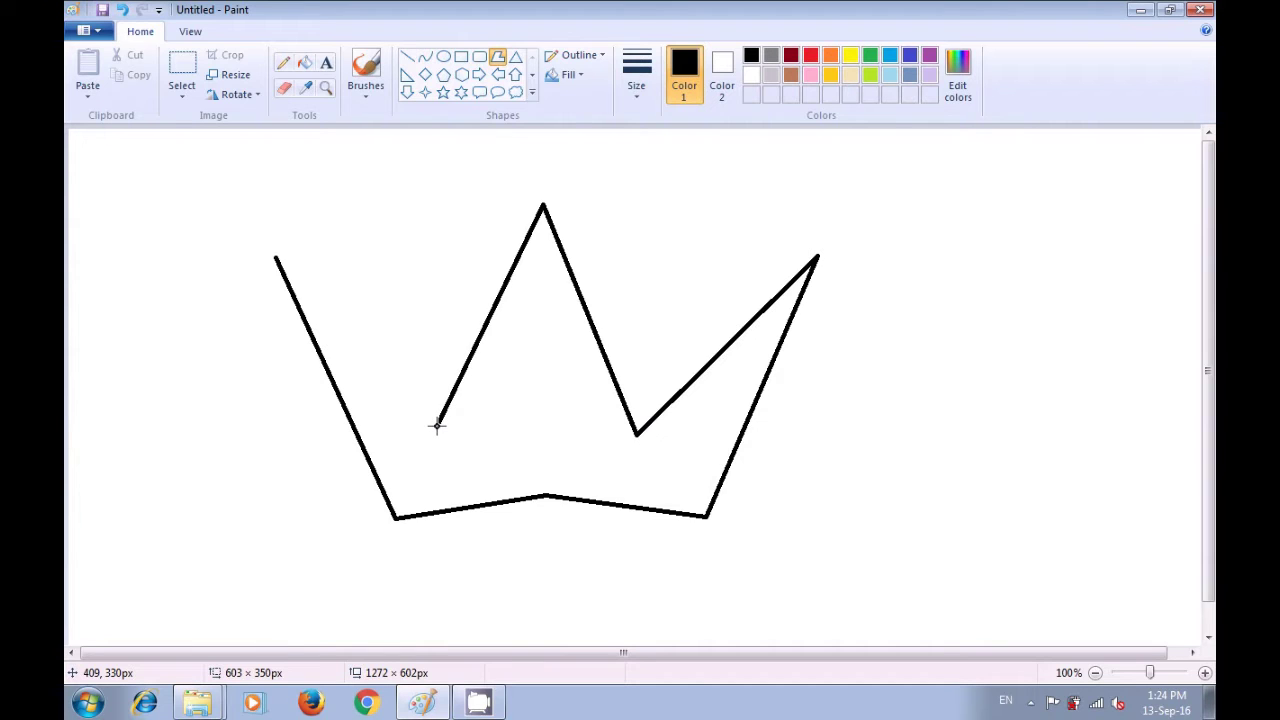
left_click(276, 255)
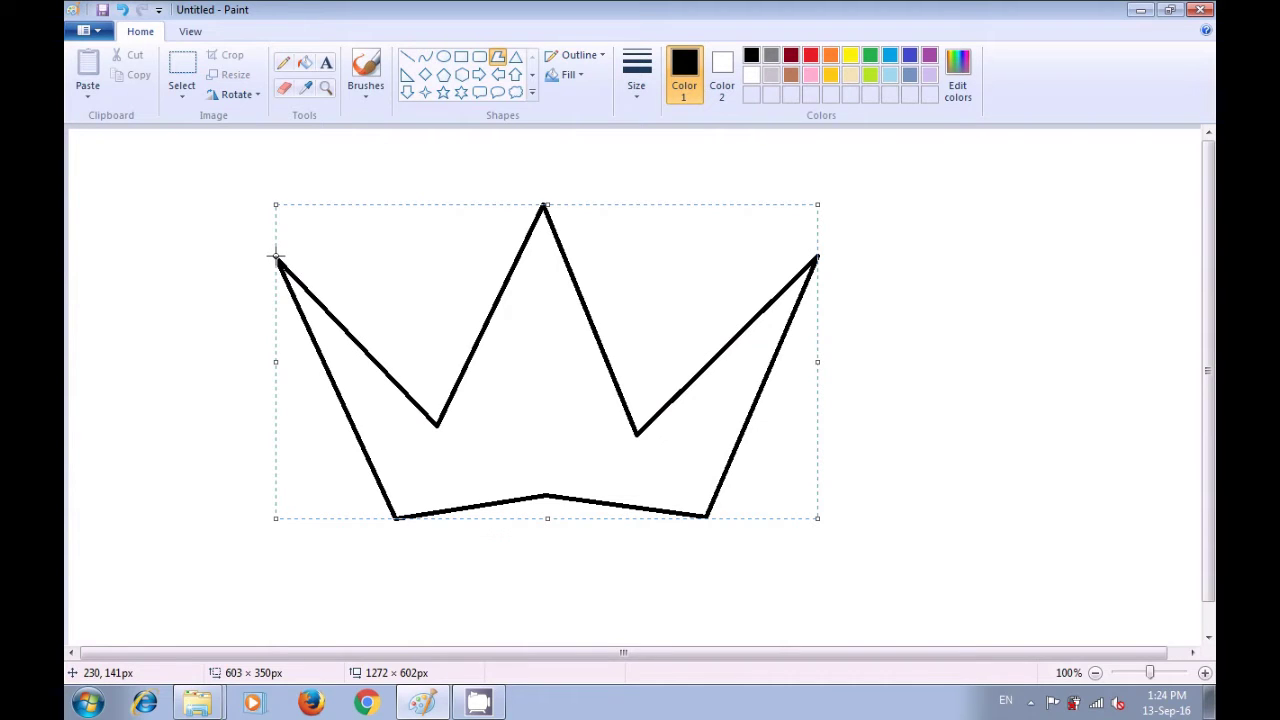
left_click(210, 255)
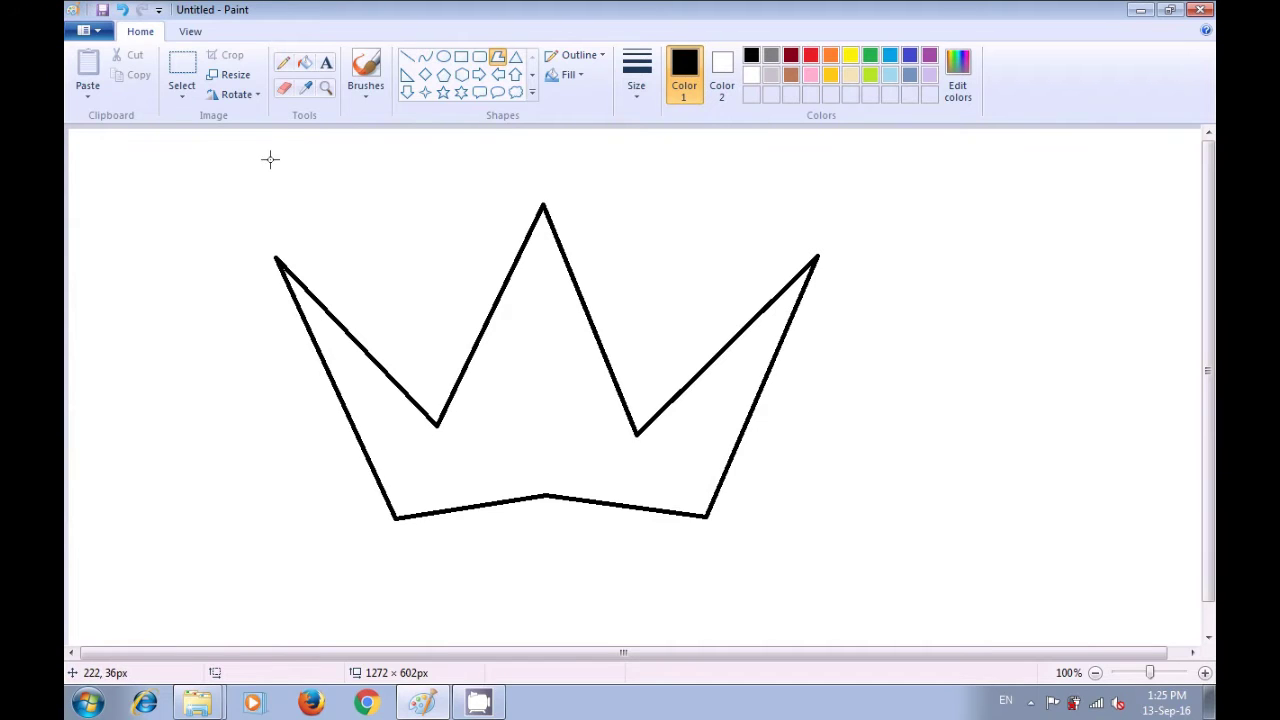
Fill the inside of the crown with yellow.
left_click(305, 64)
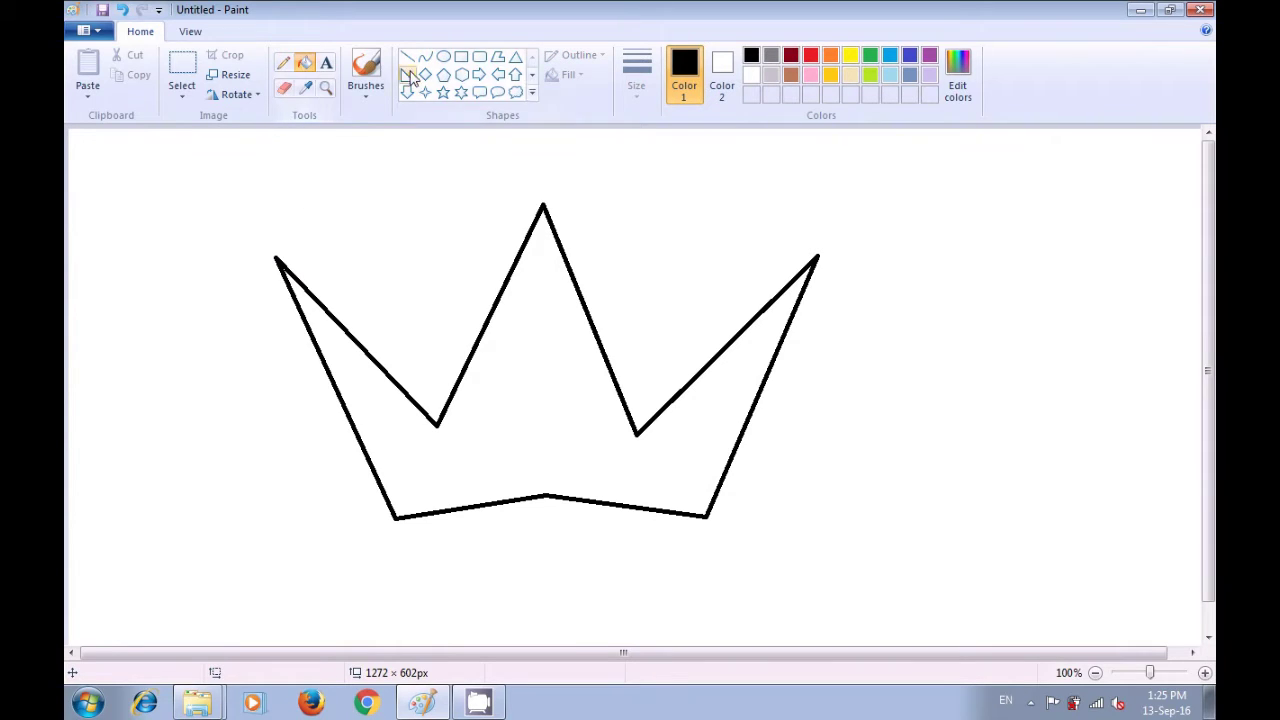
left_click(848, 58)
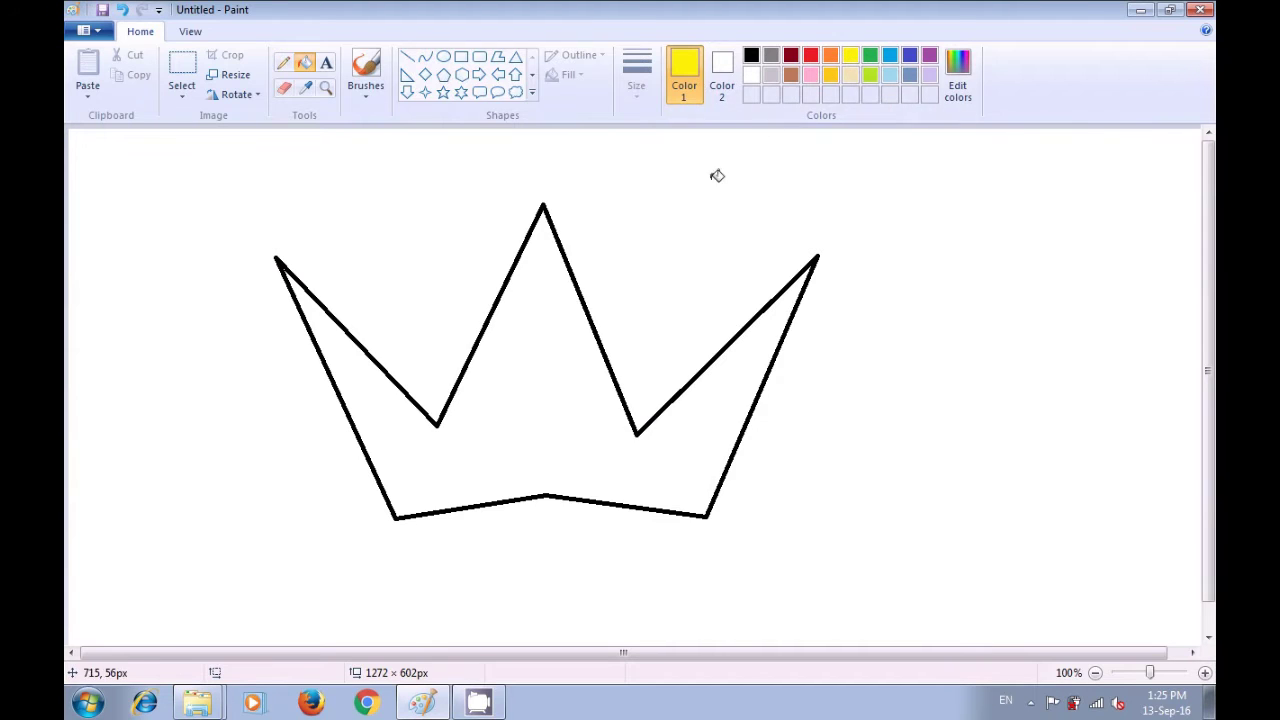
left_click(552, 318)
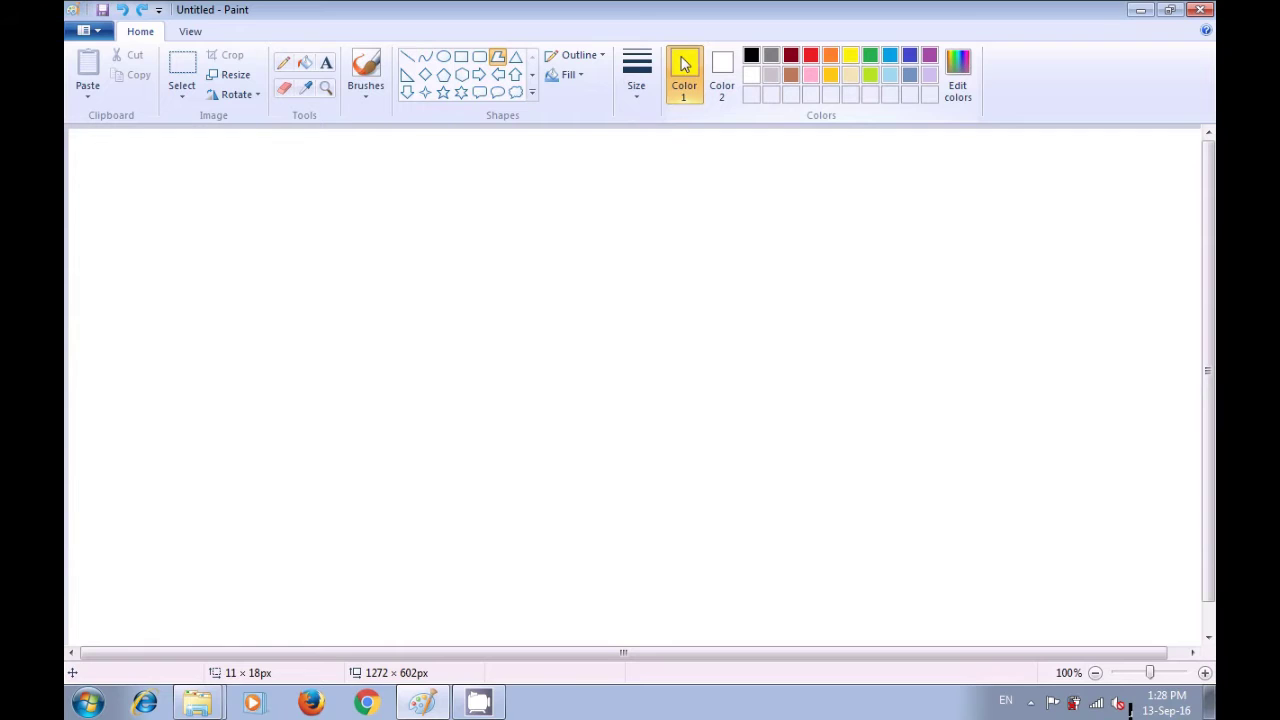
Draw the left half of a three-tiered fir tree as a black zigzag polygon, about 127 × 256 px.
left_click(750, 57)
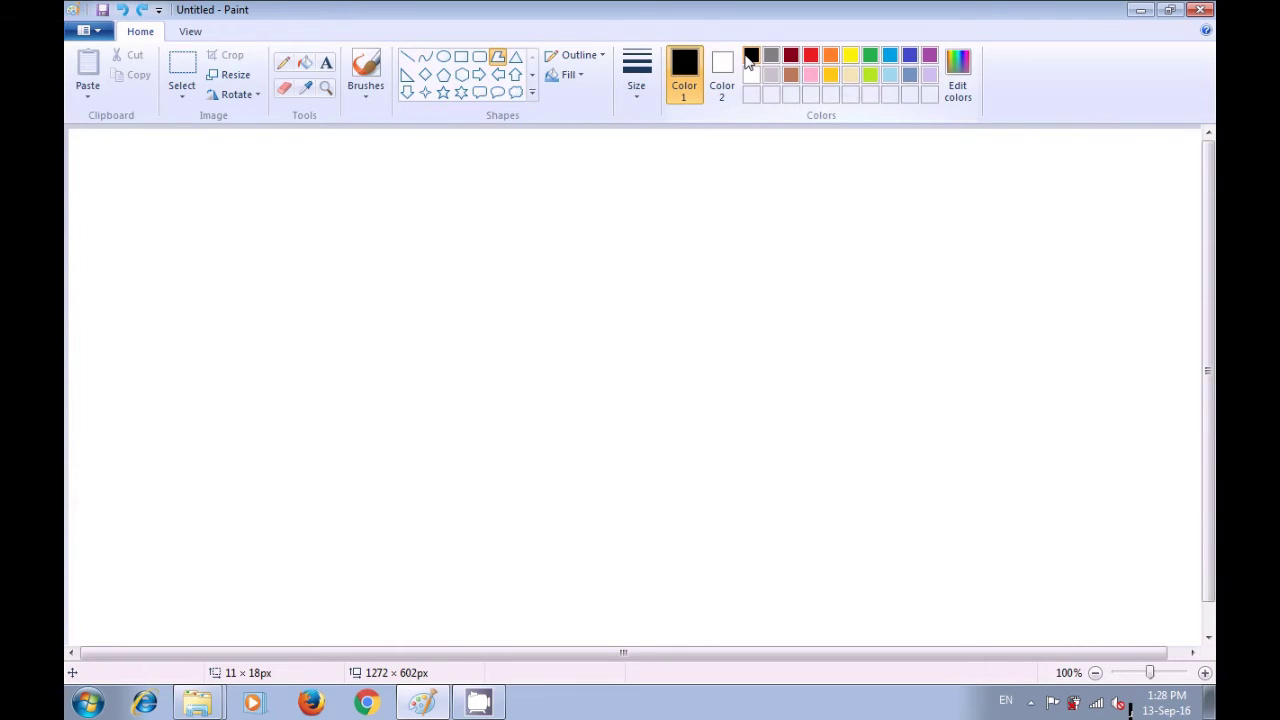
left_click(522, 231)
left_click_drag(522, 231, 447, 319)
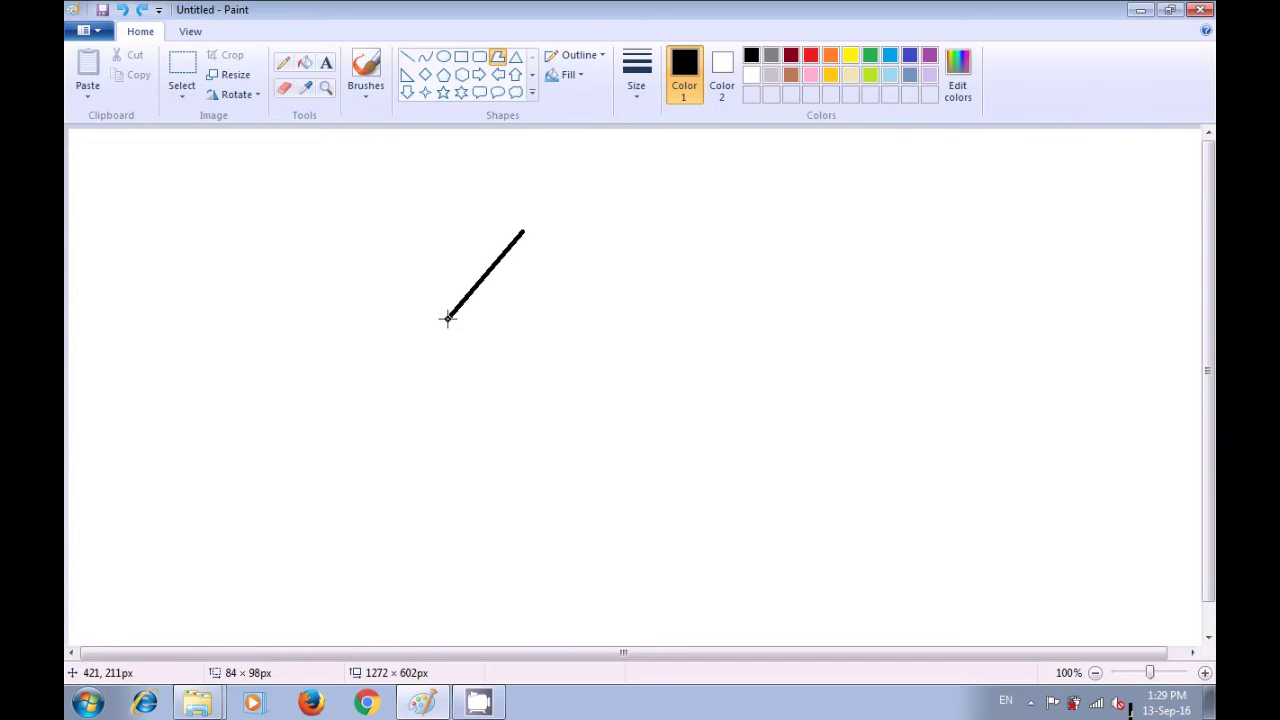
left_click(530, 320)
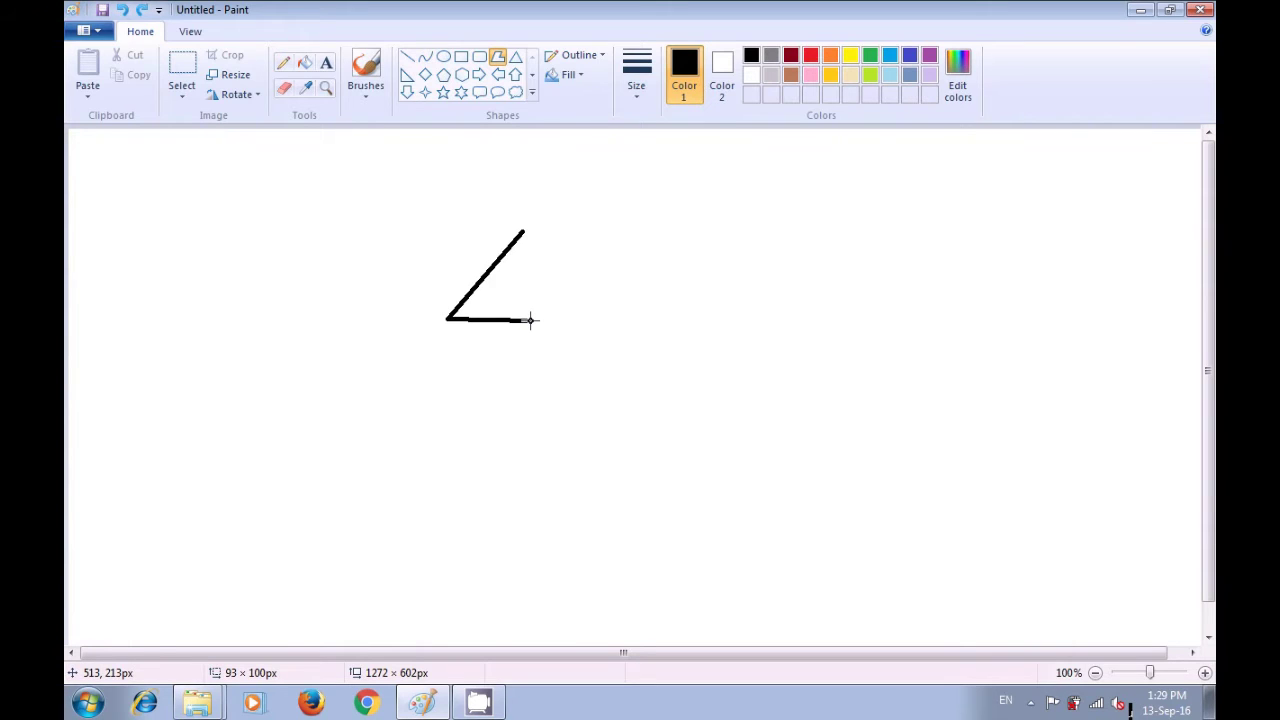
left_click(426, 390)
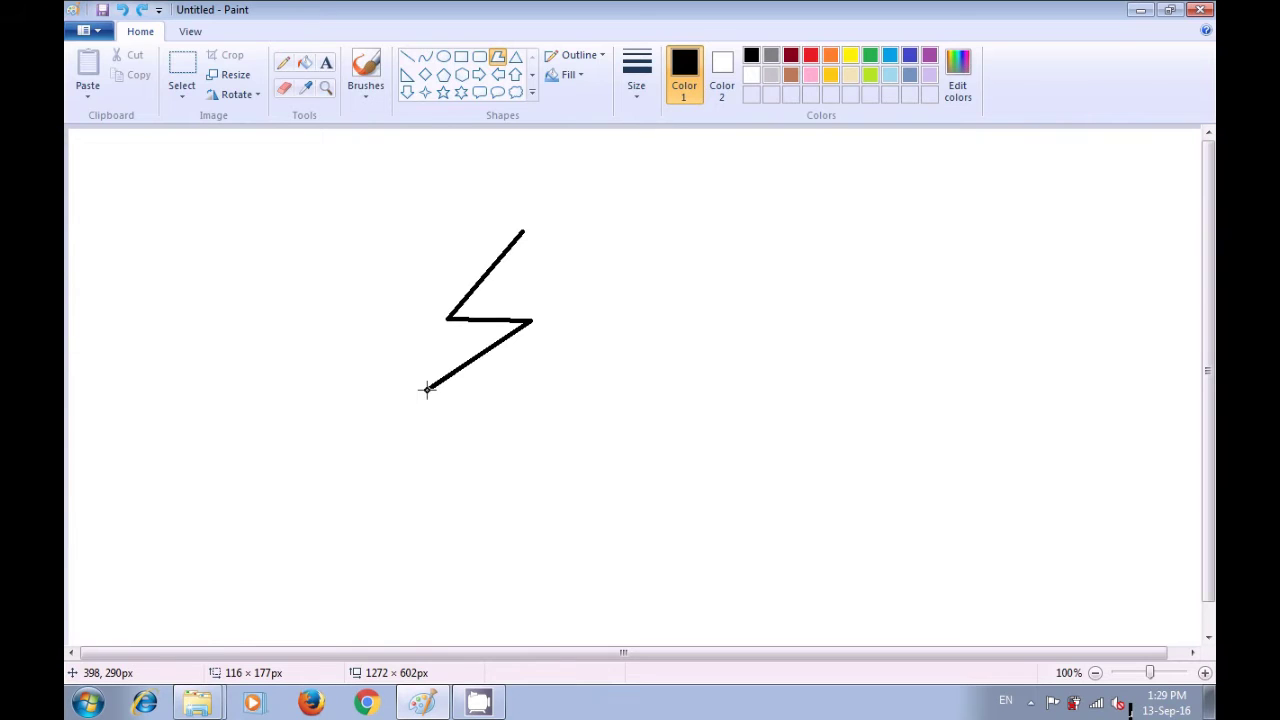
left_click(529, 391)
left_click(417, 457)
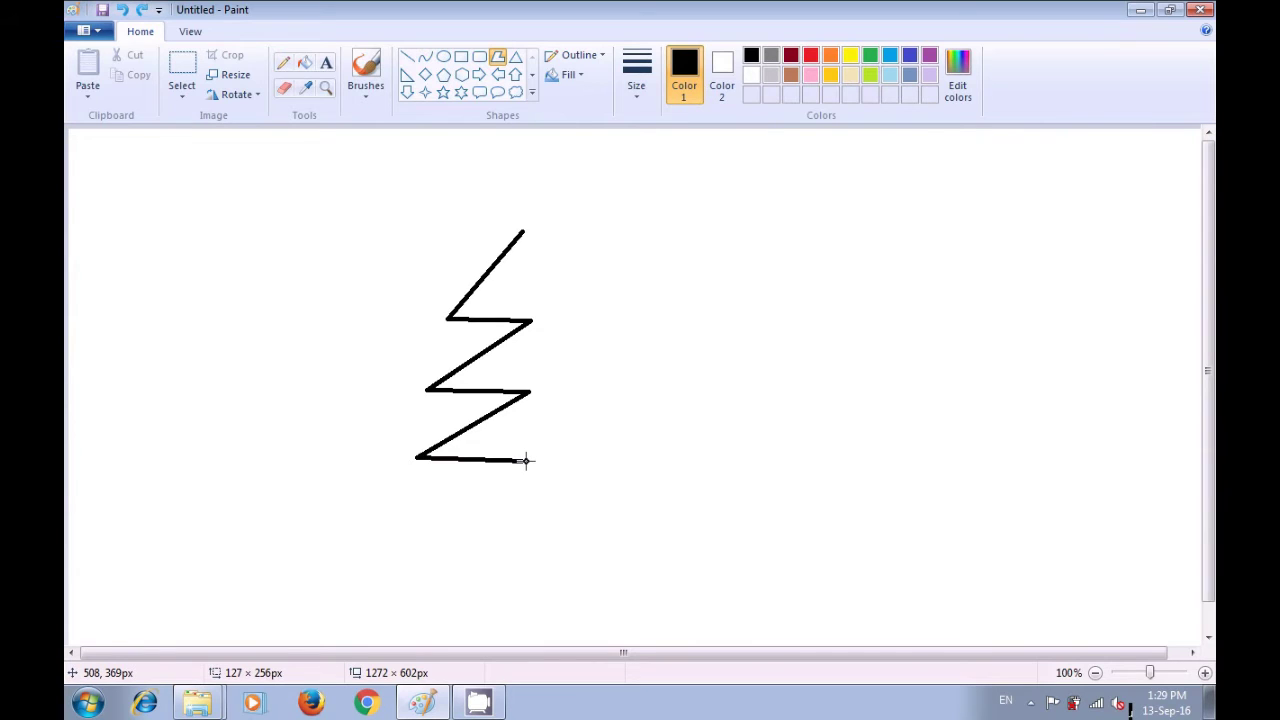
left_click_drag(526, 460, 528, 461)
Add a narrow trunk and three right-hand tiers to the tree, closing the polygon at its peak at about 242 × 309 px.
left_click(524, 508)
left_click(545, 508)
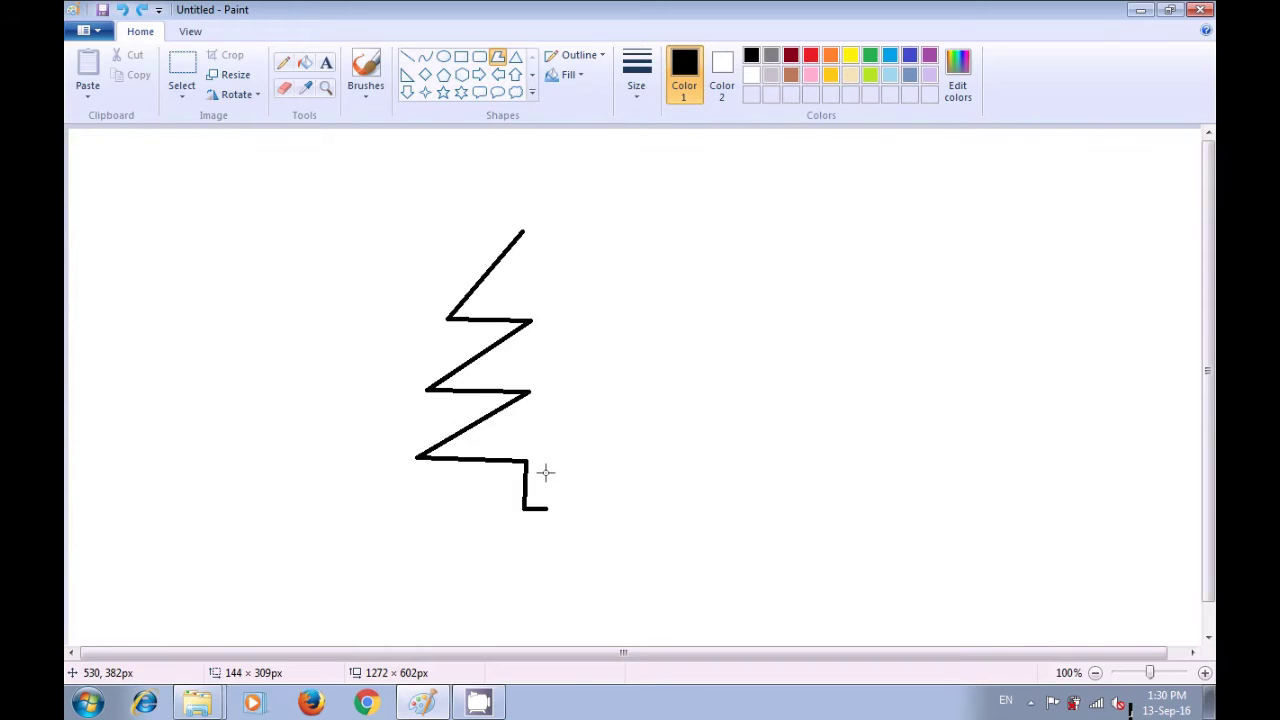
left_click(547, 463)
left_click(622, 463)
left_click(541, 392)
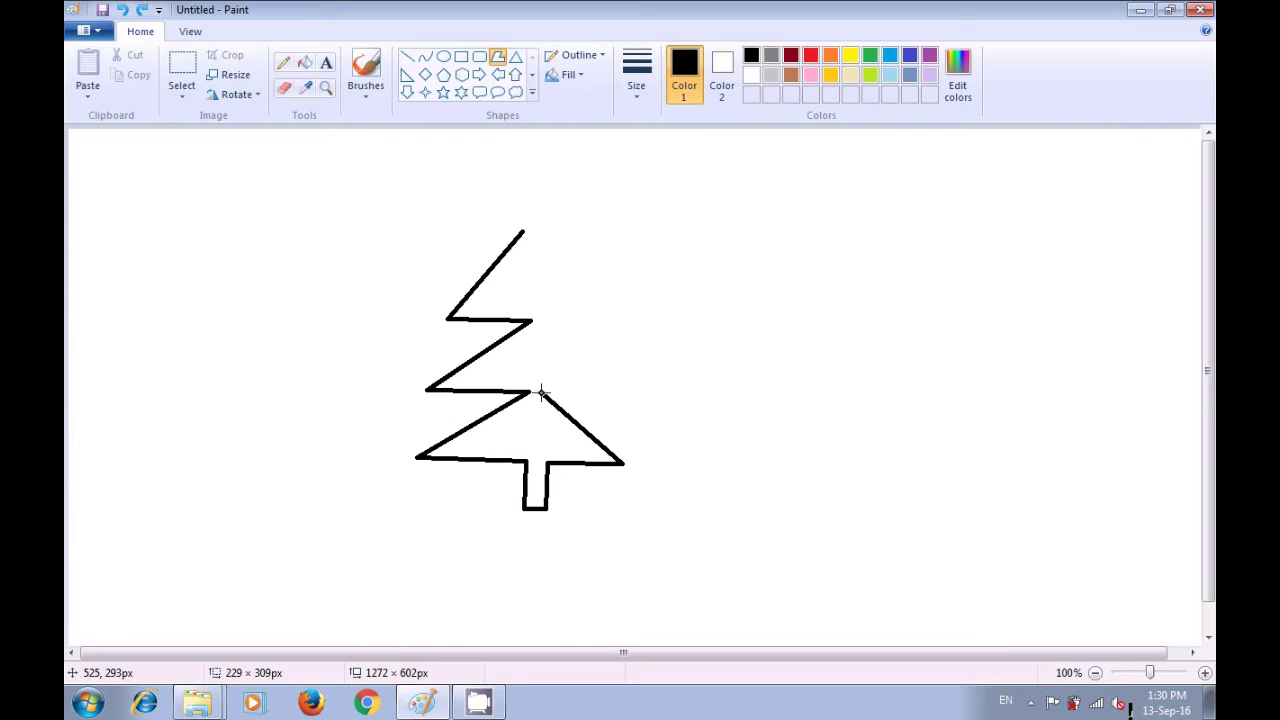
left_click(634, 392)
left_click(541, 321)
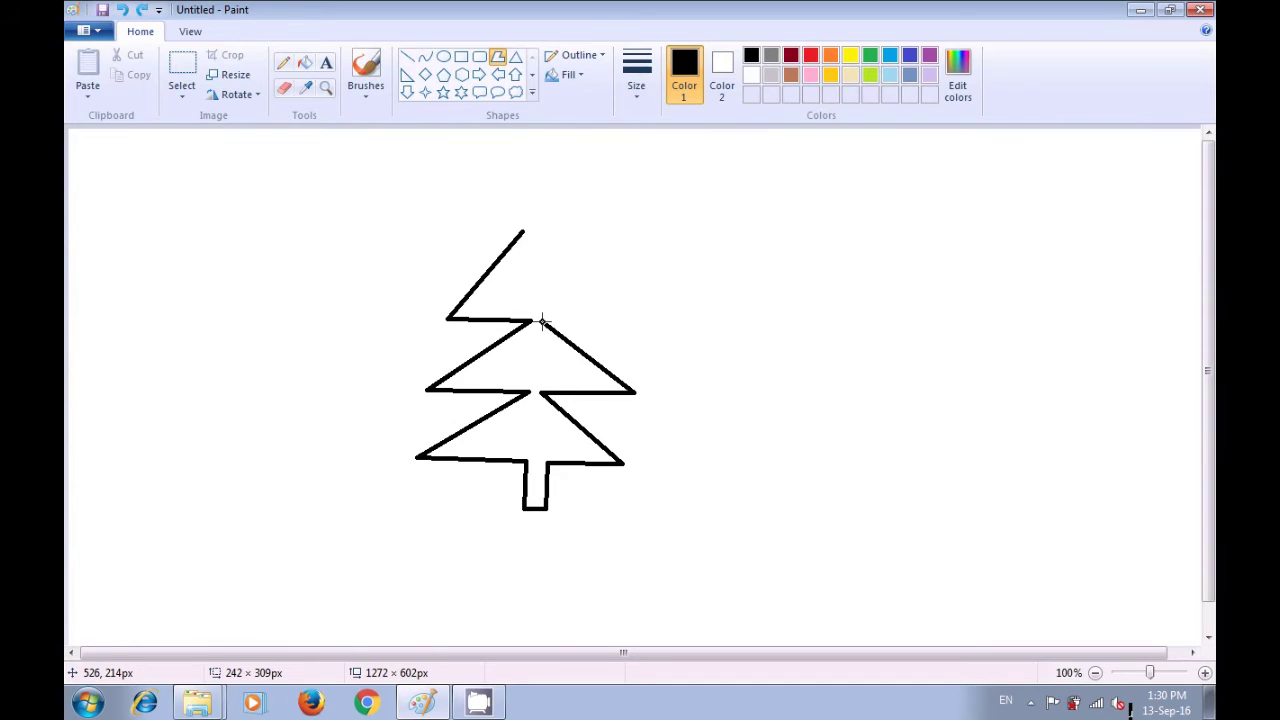
left_click(628, 322)
left_click(523, 232)
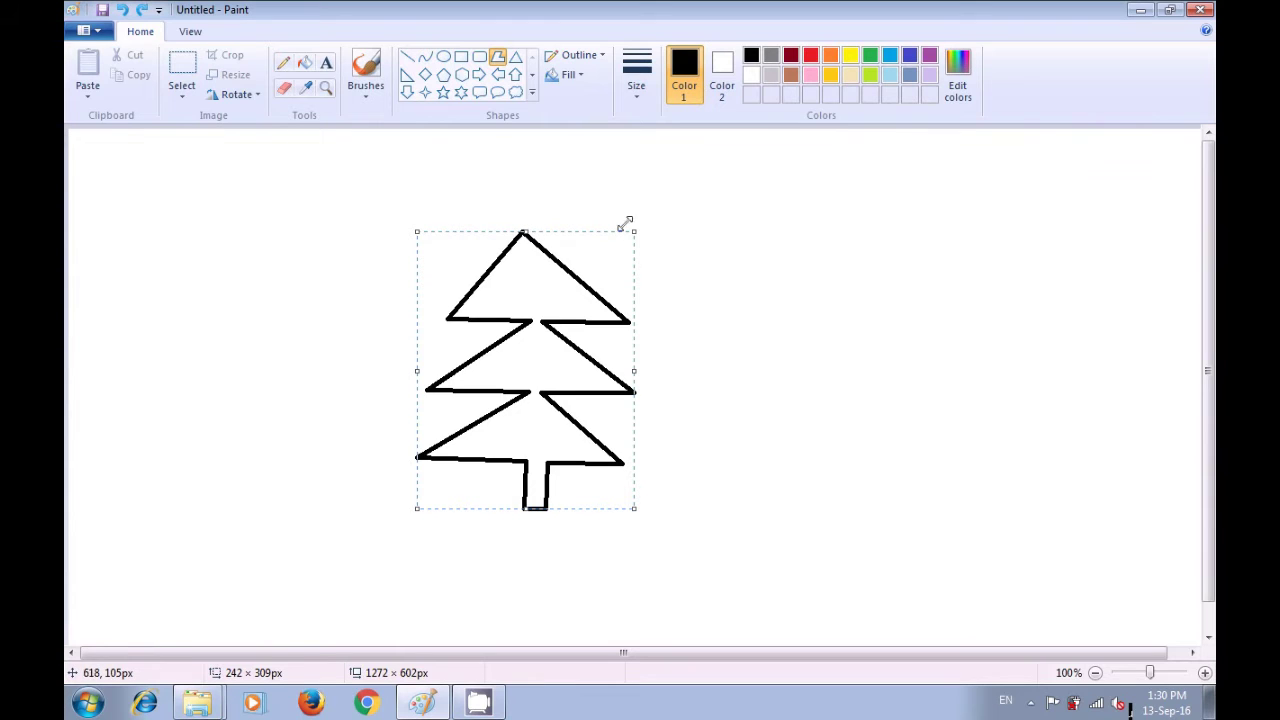
left_click(729, 231)
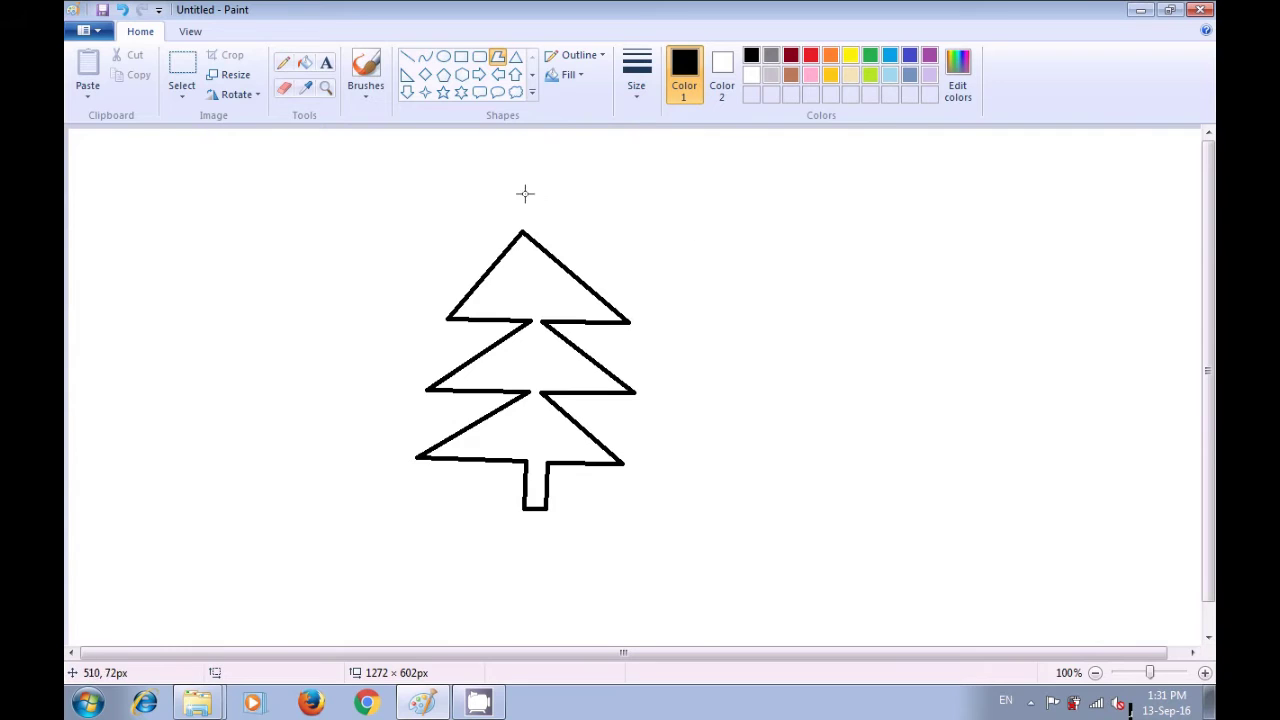
Fill the inside of the fir tree with green.
left_click(308, 75)
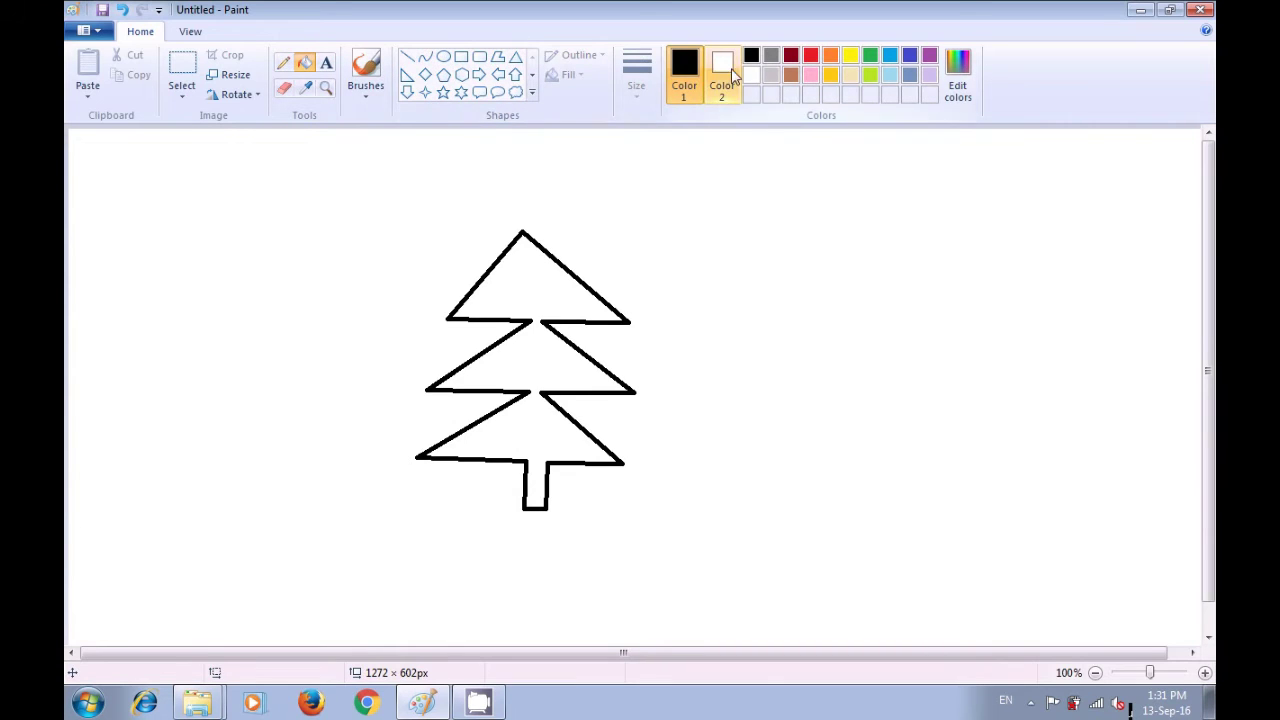
left_click(871, 57)
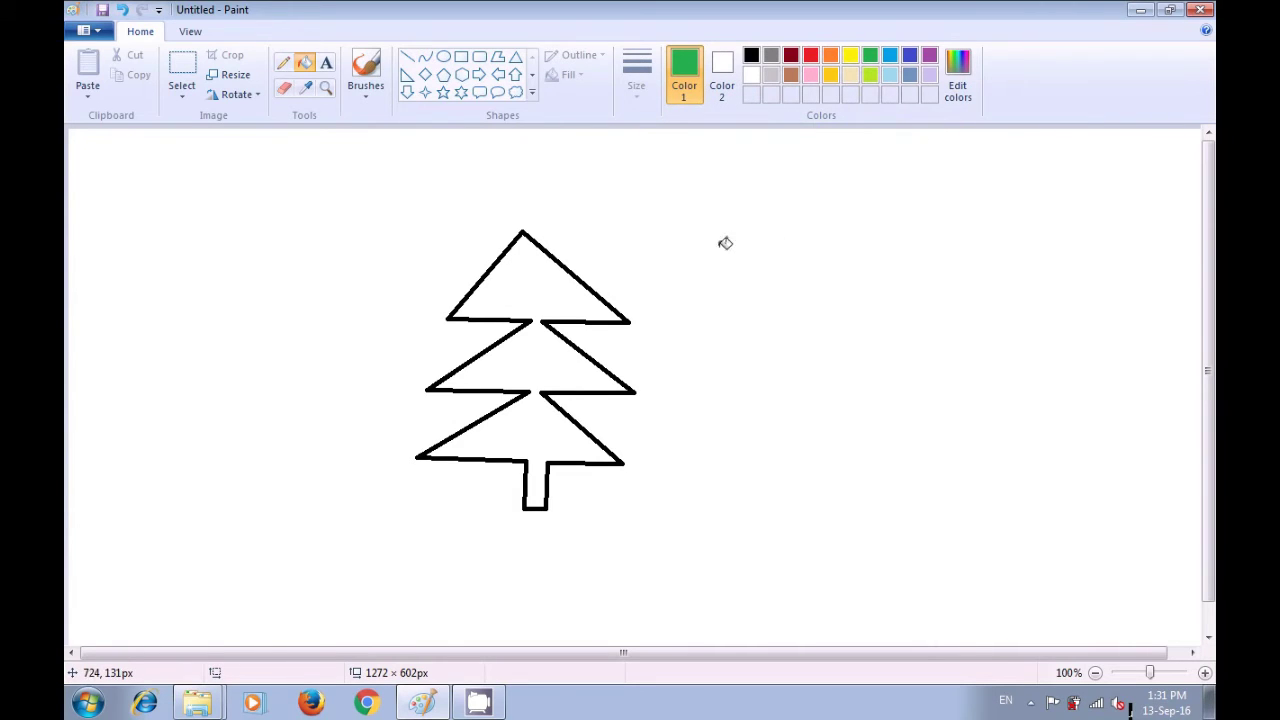
left_click(522, 273)
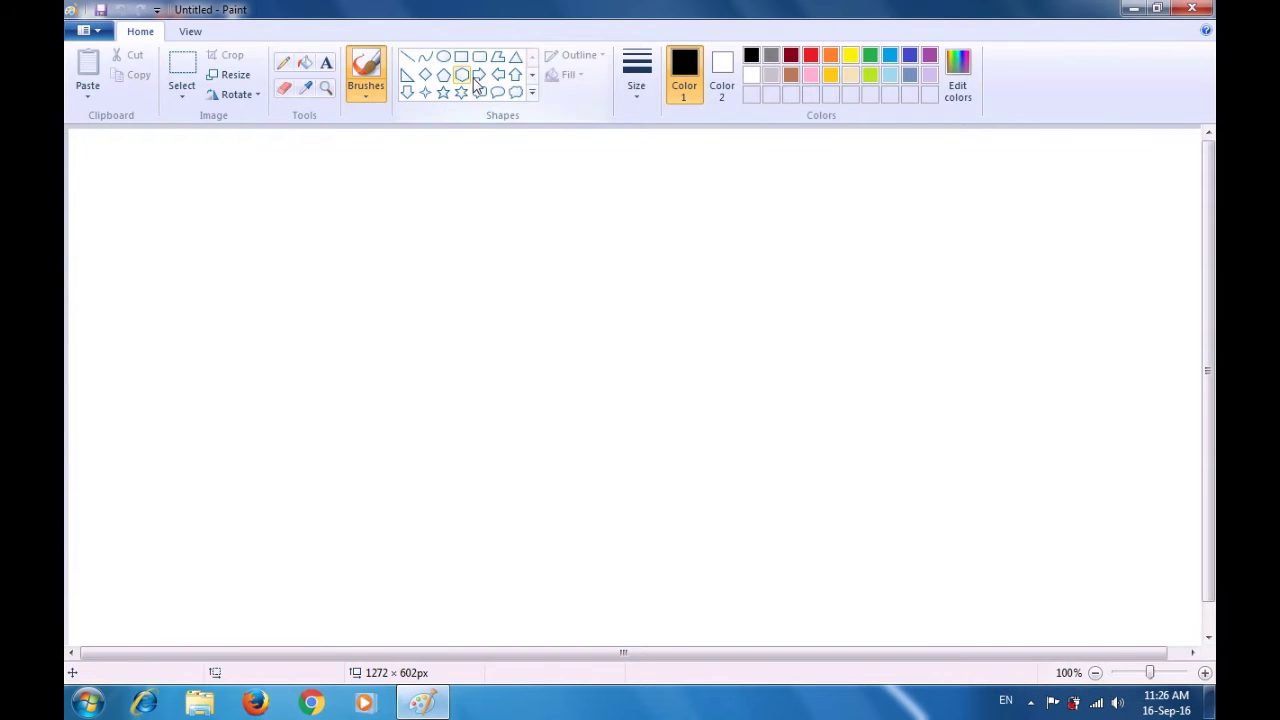
Draw a five-sided lamp head as a closed green polygon about 121 × 95 px in the upper middle of the canvas.
left_click(496, 58)
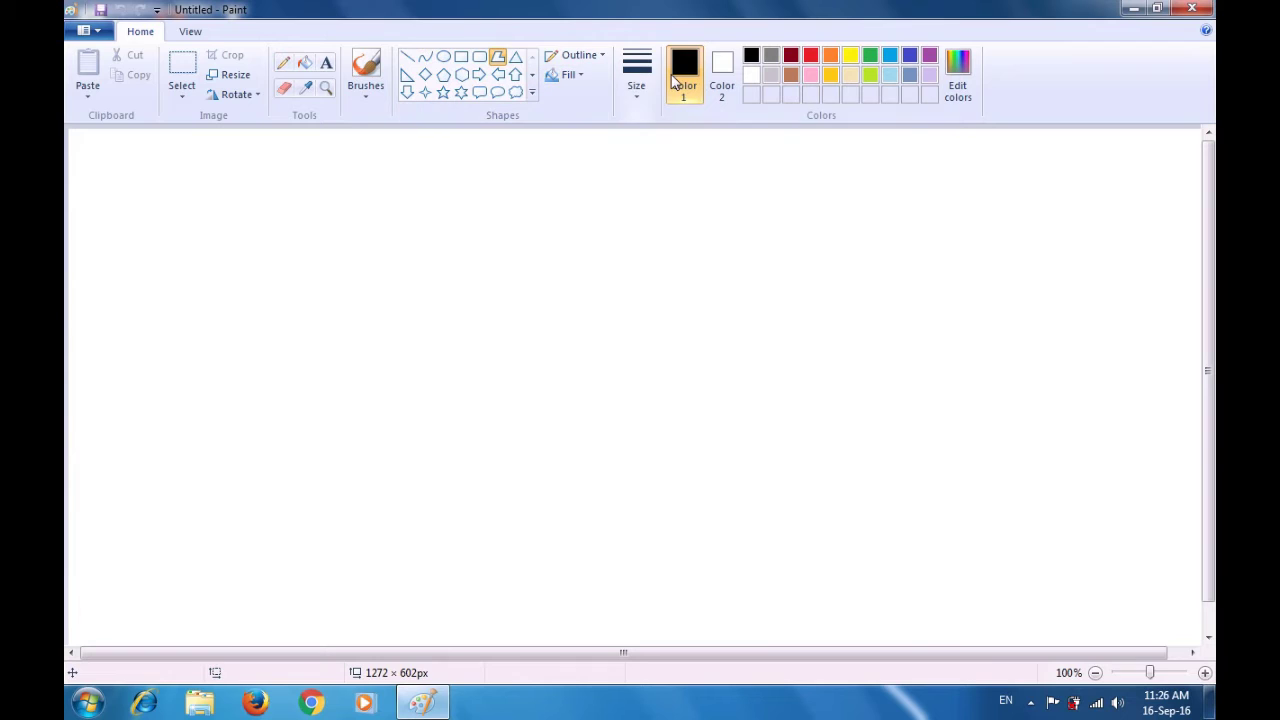
left_click(870, 56)
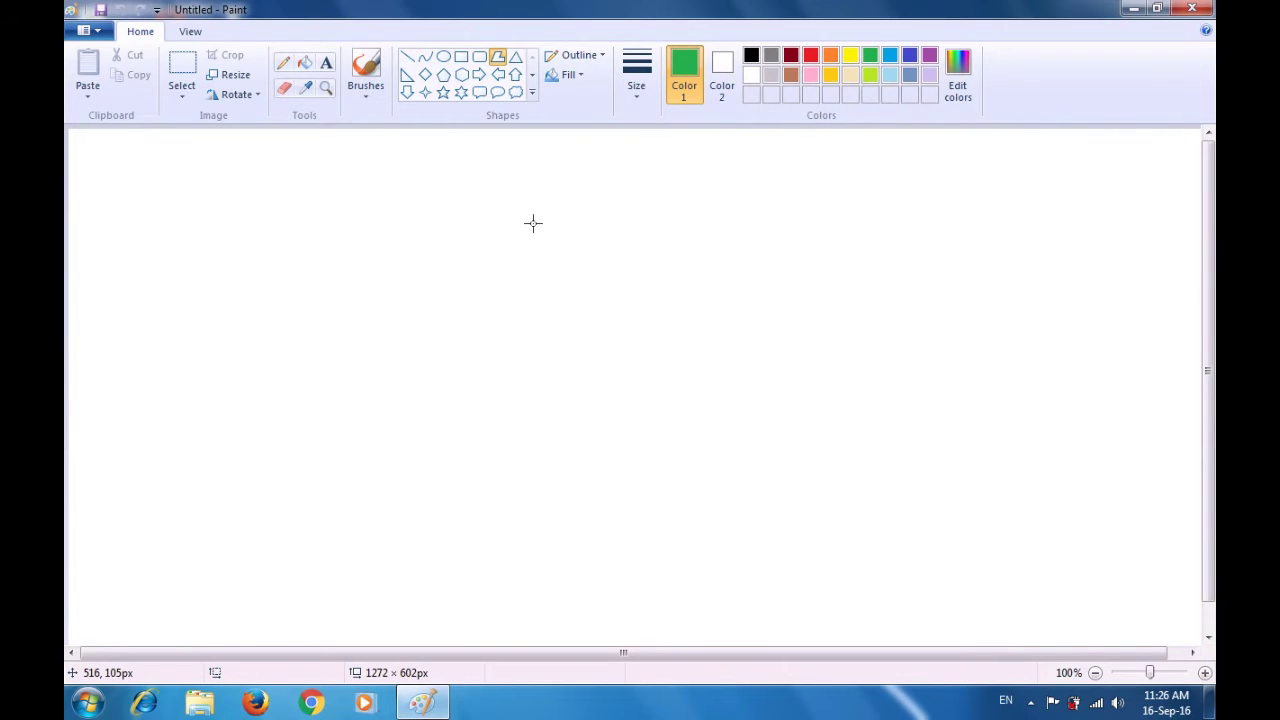
left_click_drag(529, 210, 561, 240)
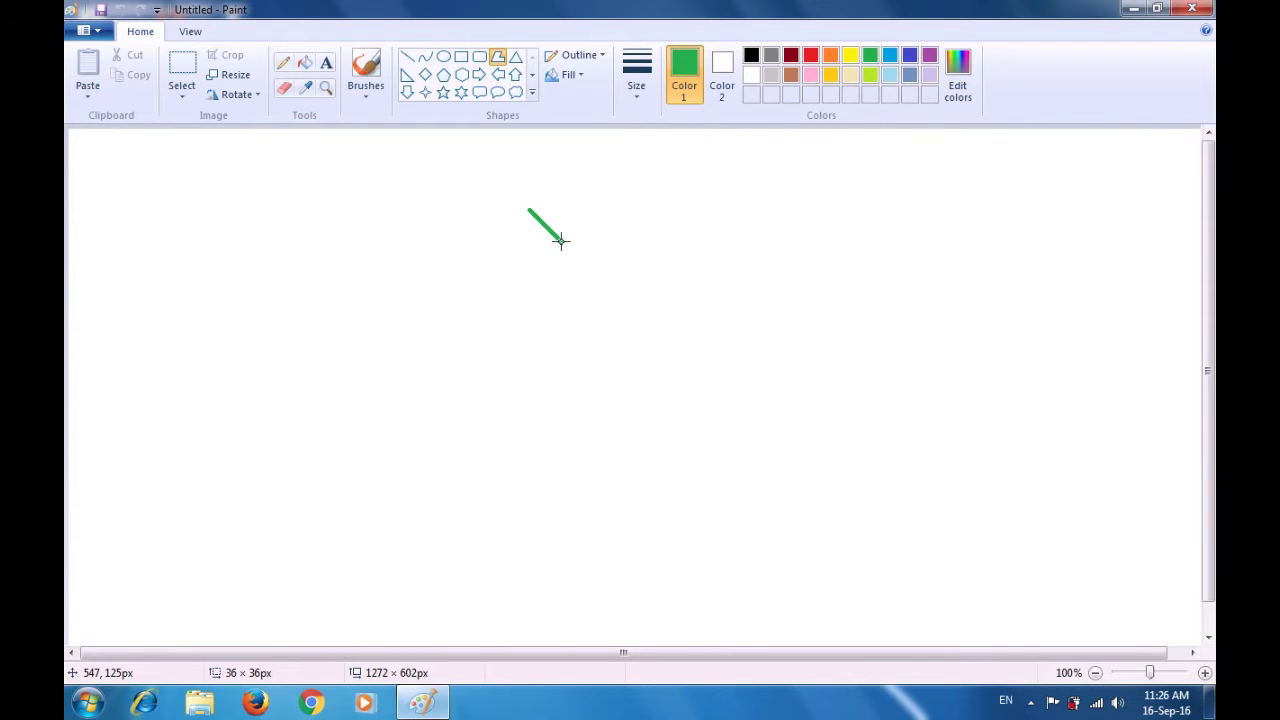
left_click_drag(561, 240, 561, 240)
left_click(527, 294)
left_click(453, 247)
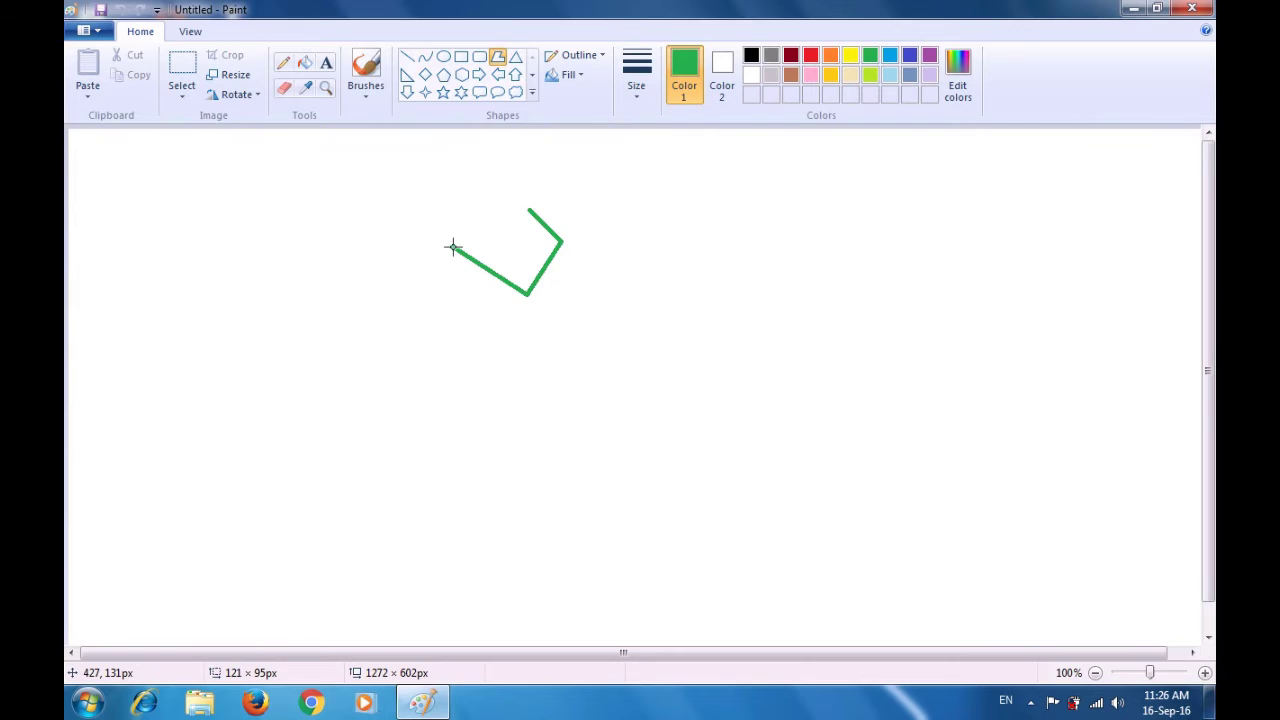
left_click(514, 232)
left_click(528, 211)
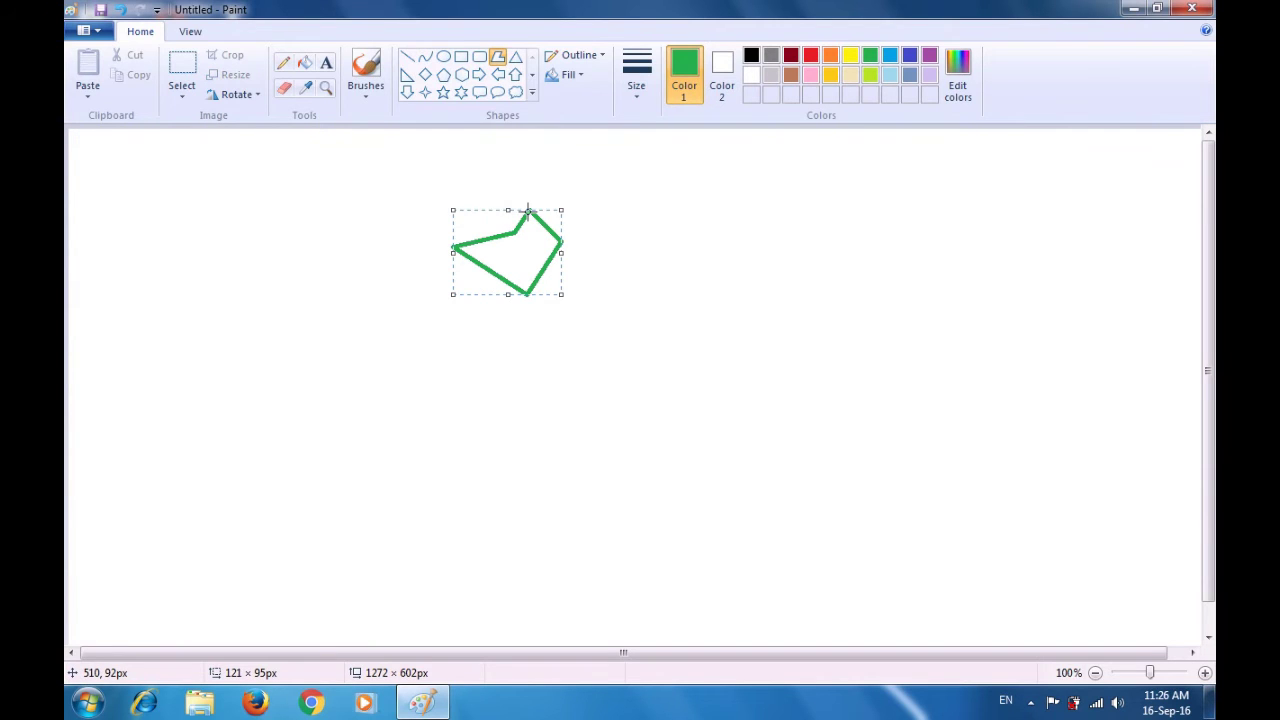
left_click(600, 268)
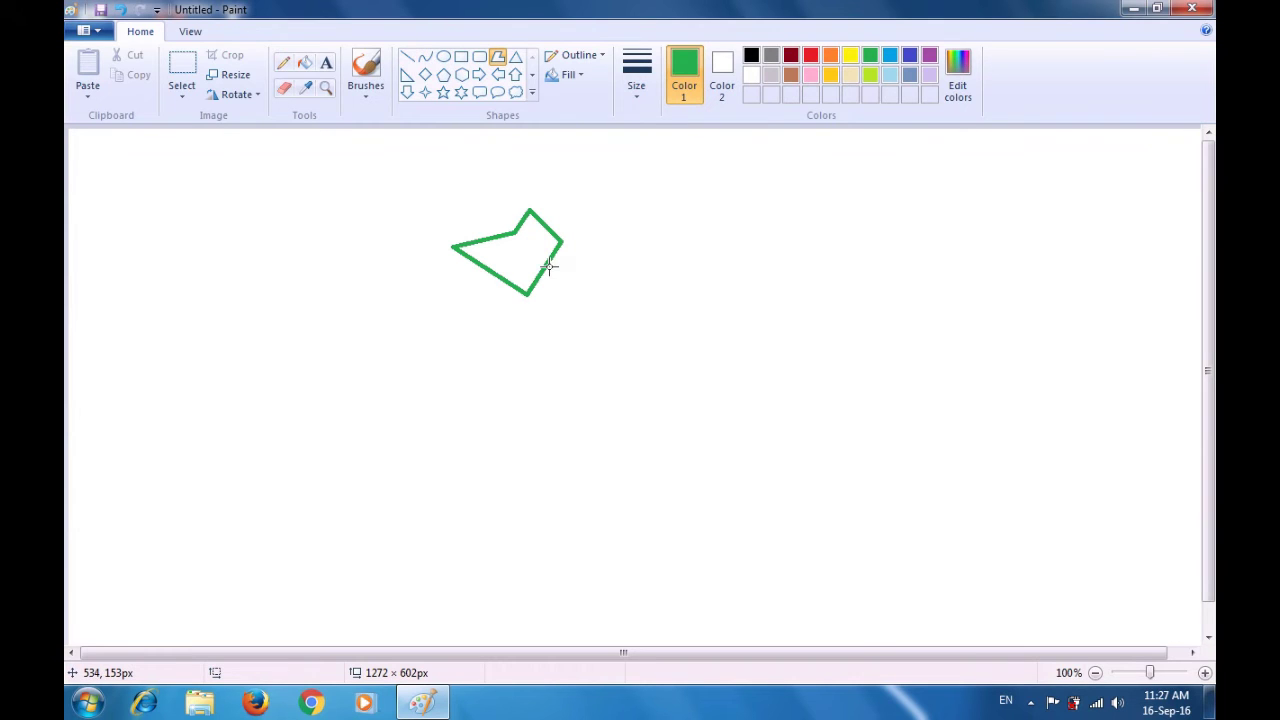
Draw a narrow vertical lamp post as a closed green polygon, about 20 × 296 px, running down from the lamp head's right edge.
left_click_drag(548, 263, 547, 513)
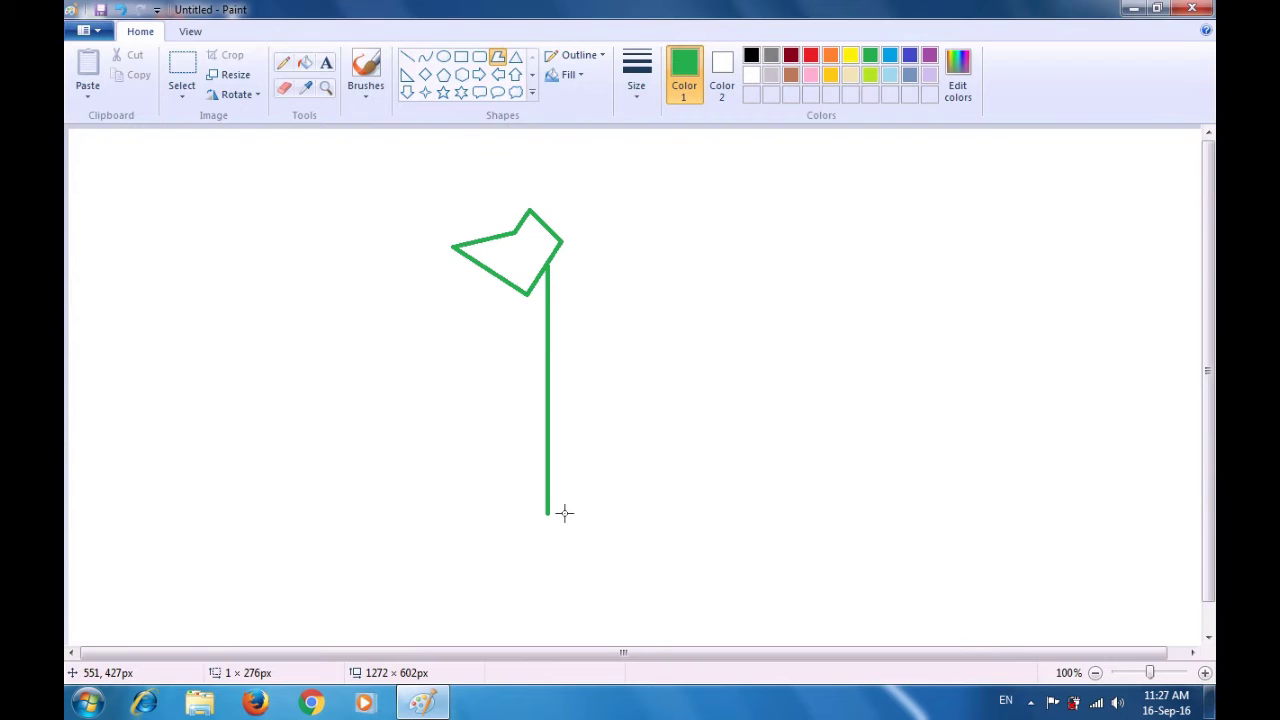
left_click(564, 513)
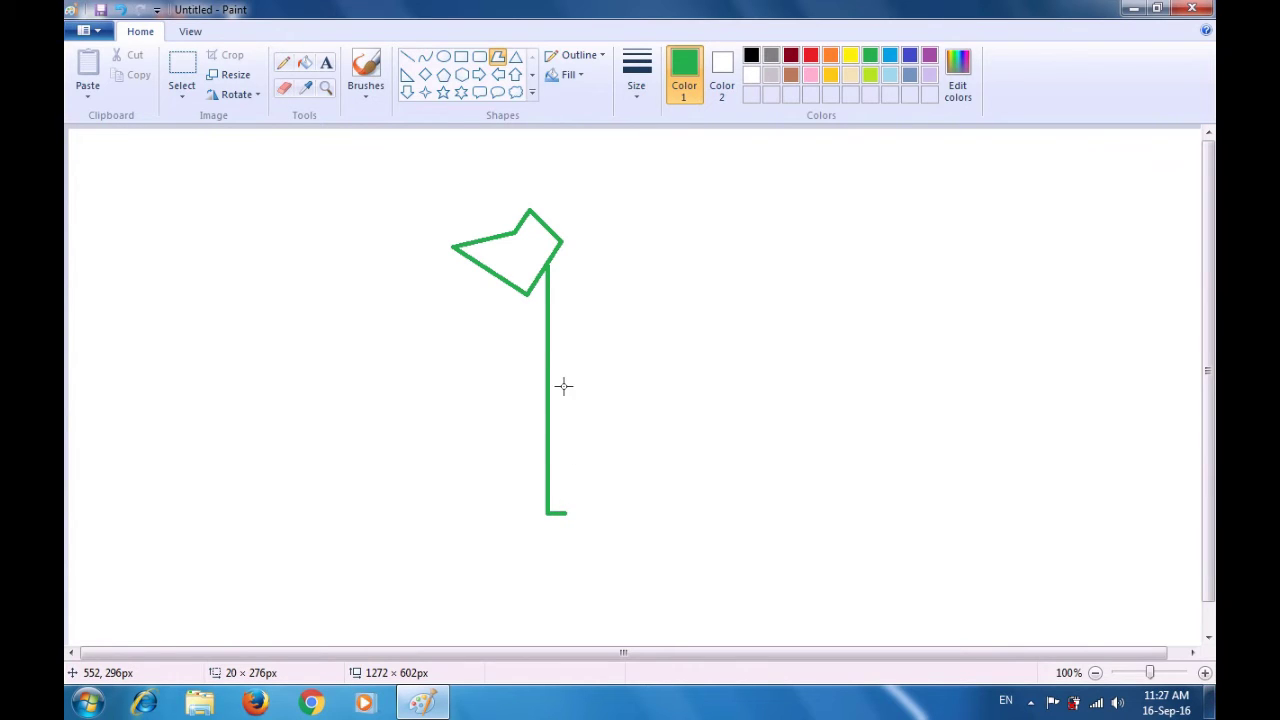
left_click(560, 246)
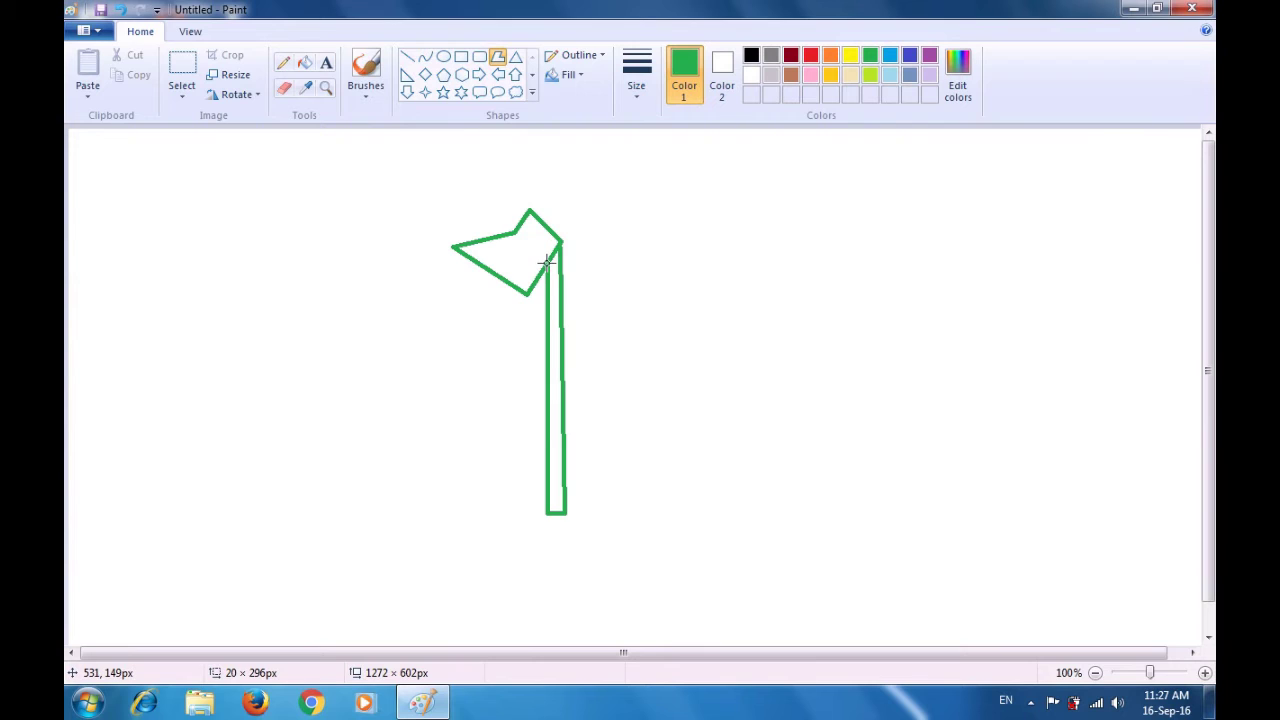
double_click(546, 262)
left_click(628, 285)
Draw the lamp's base as a closed green polygon about 164 × 26 px under the post, plus a horizontal cable about 136 px long from its right edge.
left_click(503, 516)
left_click_drag(503, 516, 602, 516)
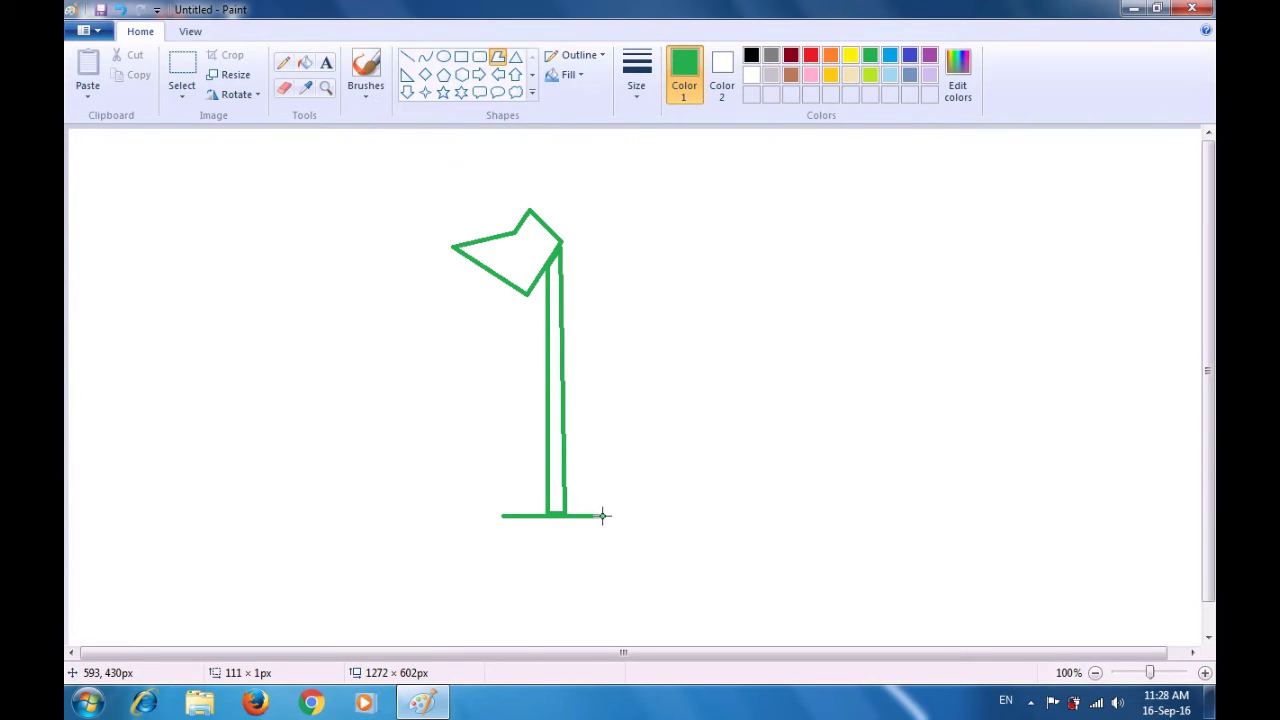
left_click_drag(602, 516, 607, 536)
left_click_drag(604, 532, 474, 537)
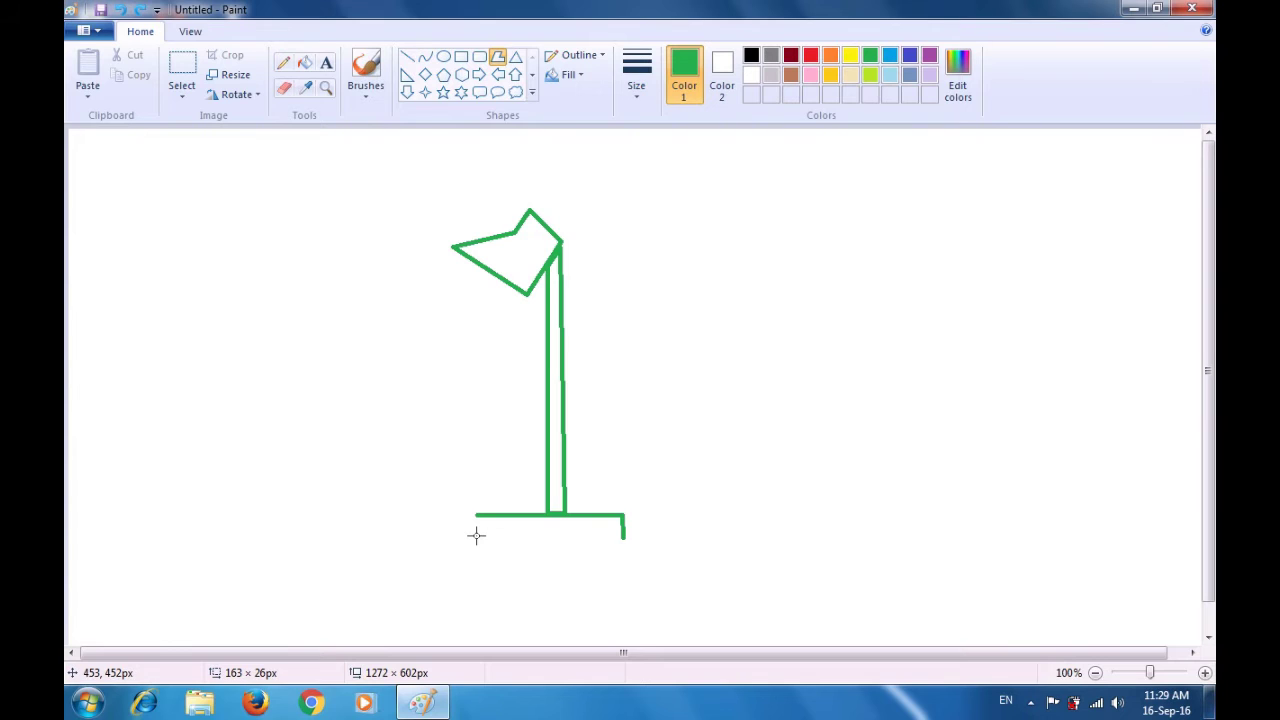
left_click(476, 536)
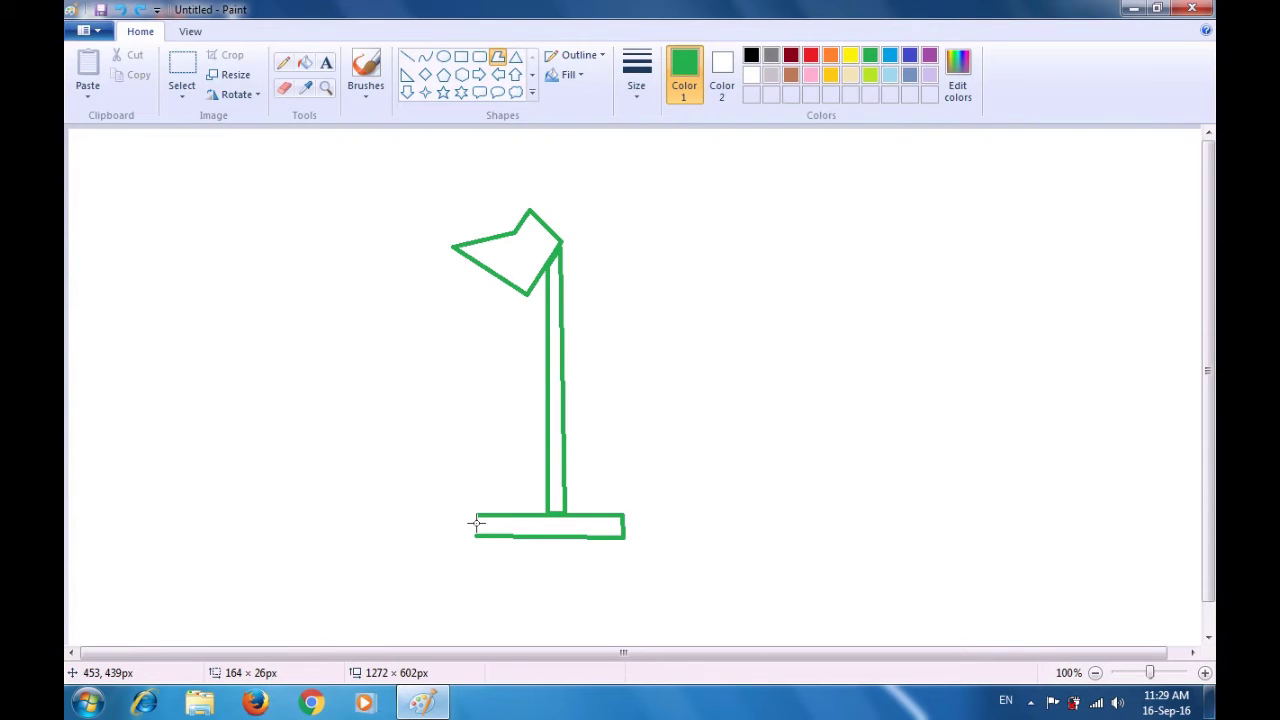
left_click(476, 521)
left_click(682, 520)
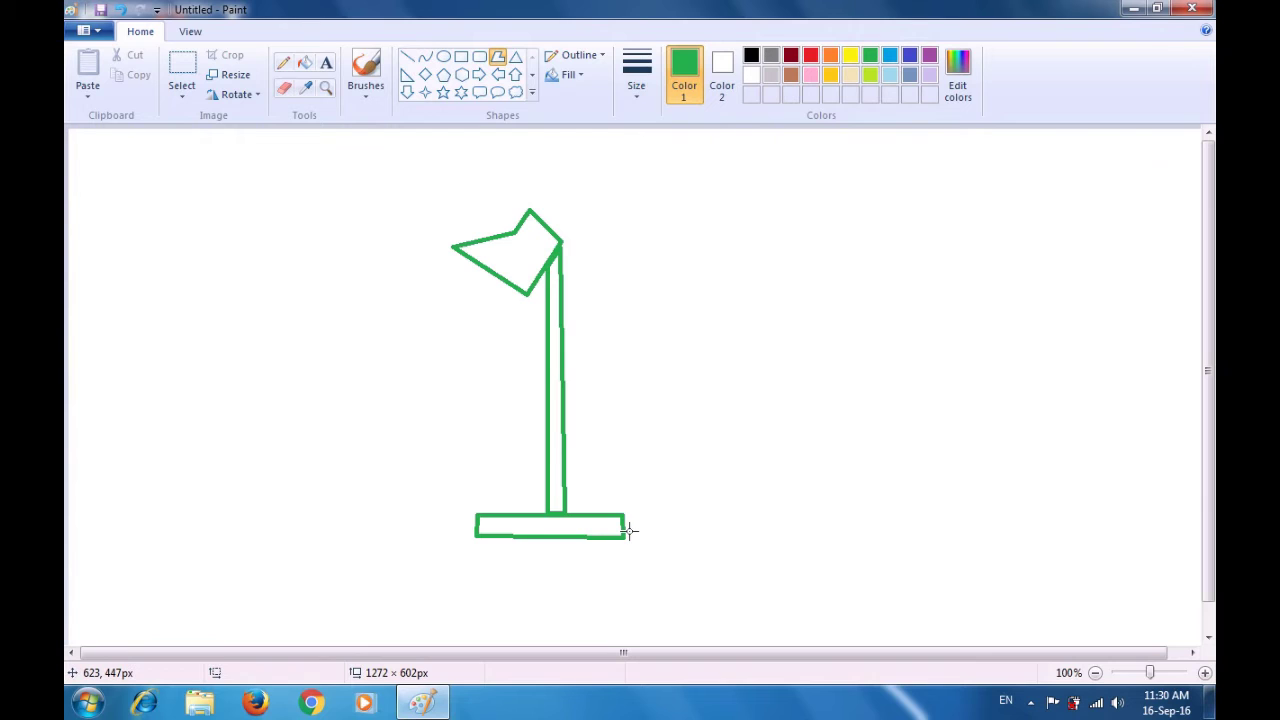
left_click_drag(623, 527, 746, 526)
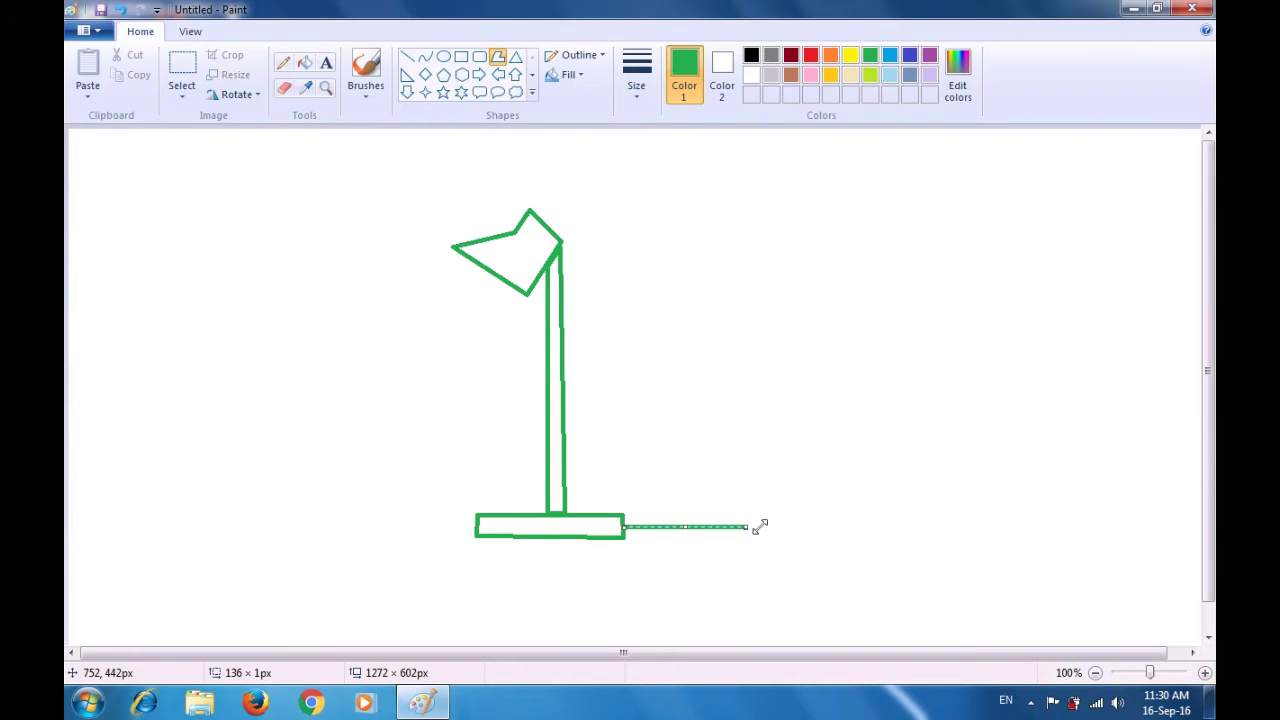
left_click(786, 531)
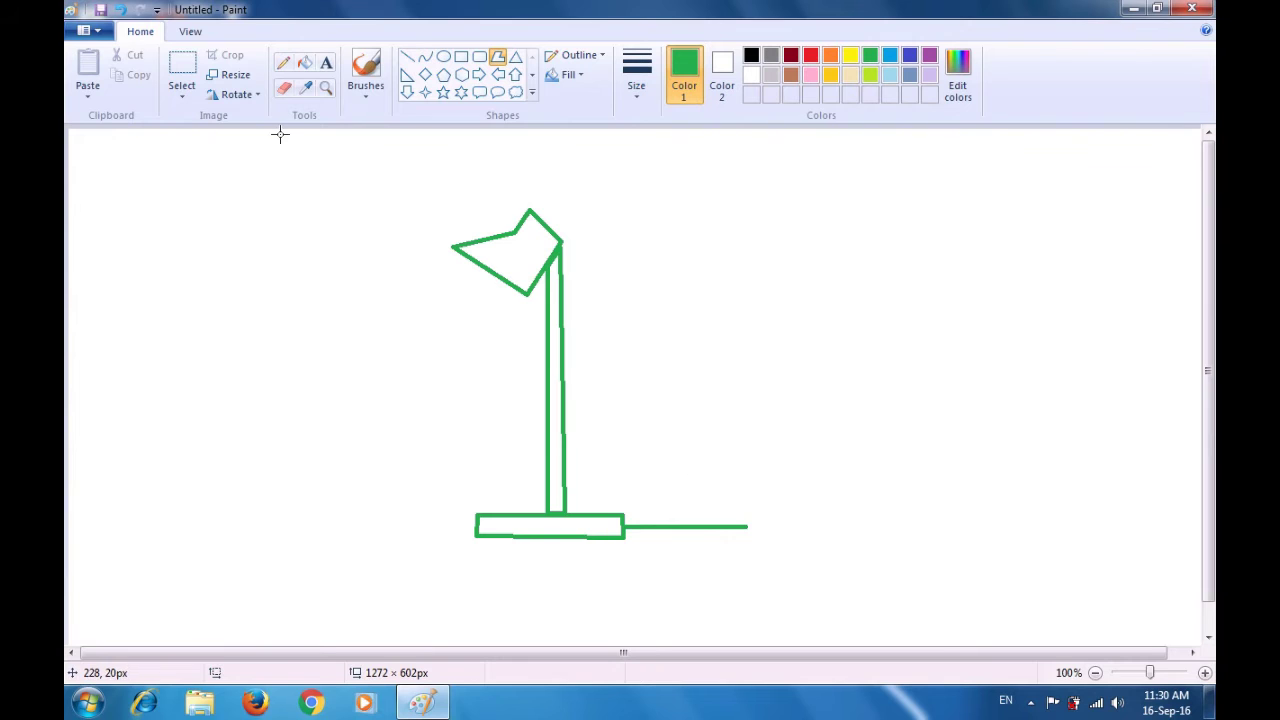
Fill the lamp head with indigo, and the lamp post and base with dark red.
left_click(303, 65)
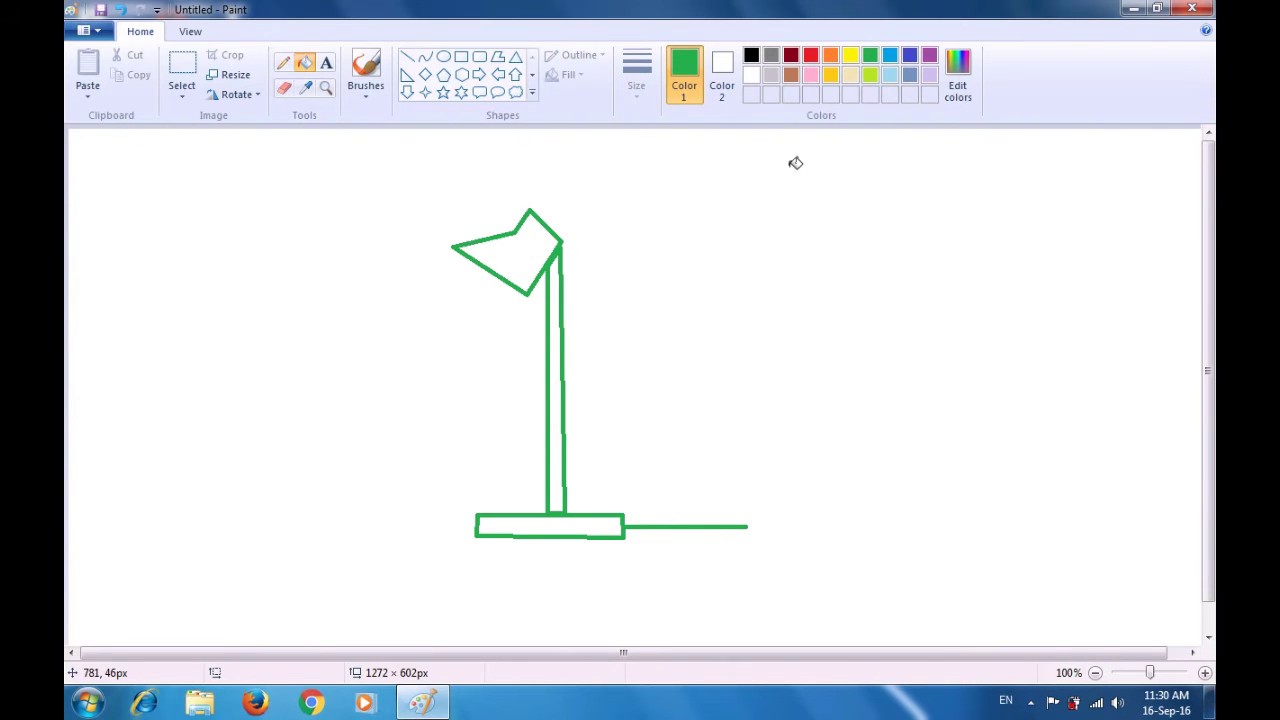
left_click(909, 56)
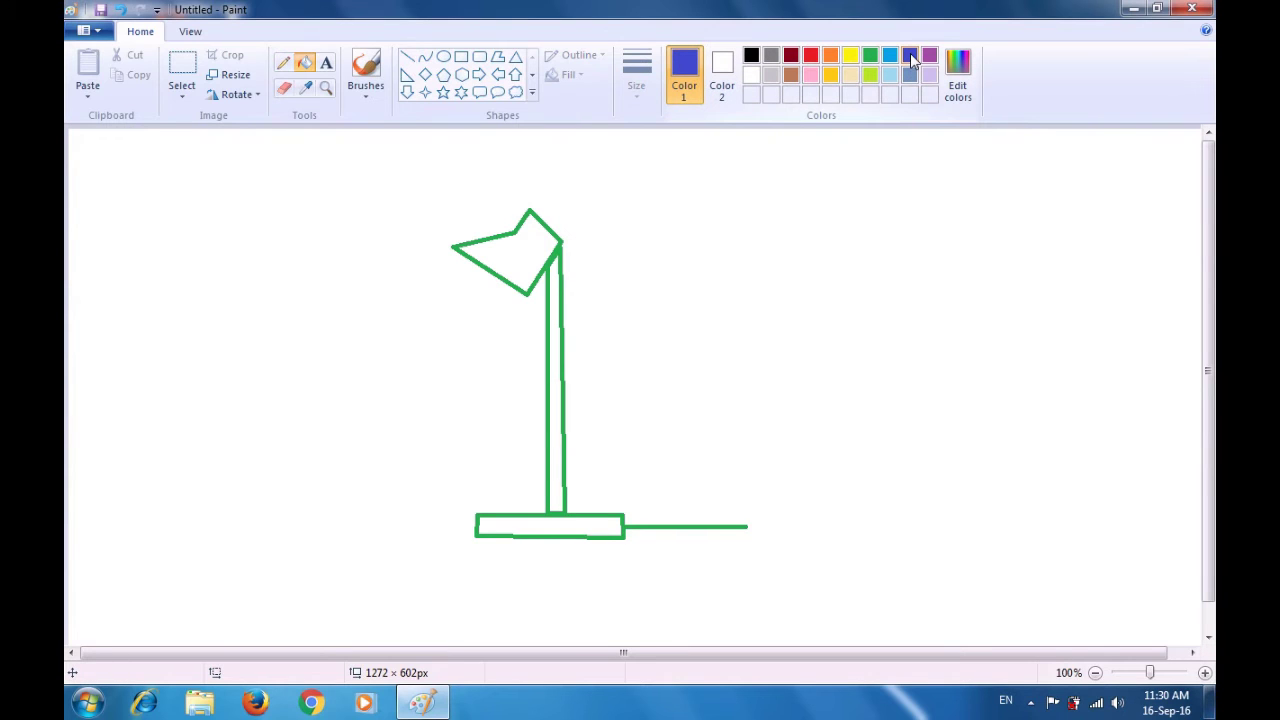
left_click(512, 246)
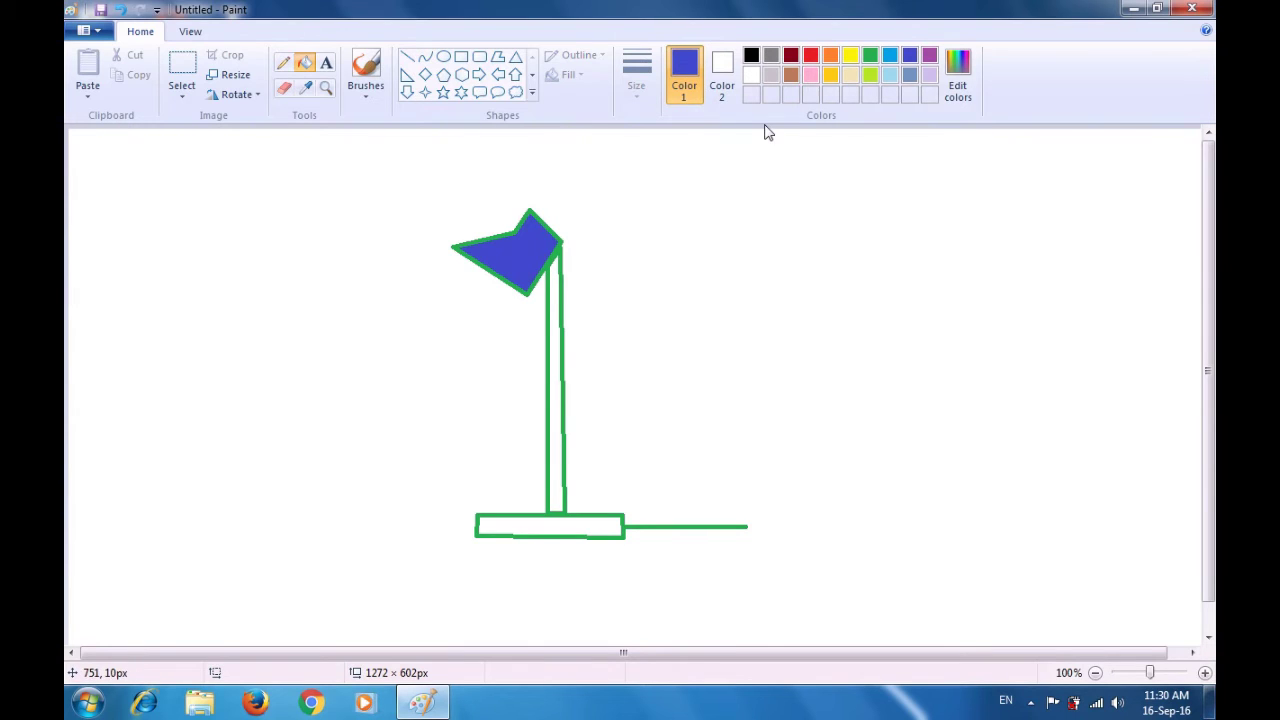
left_click(791, 56)
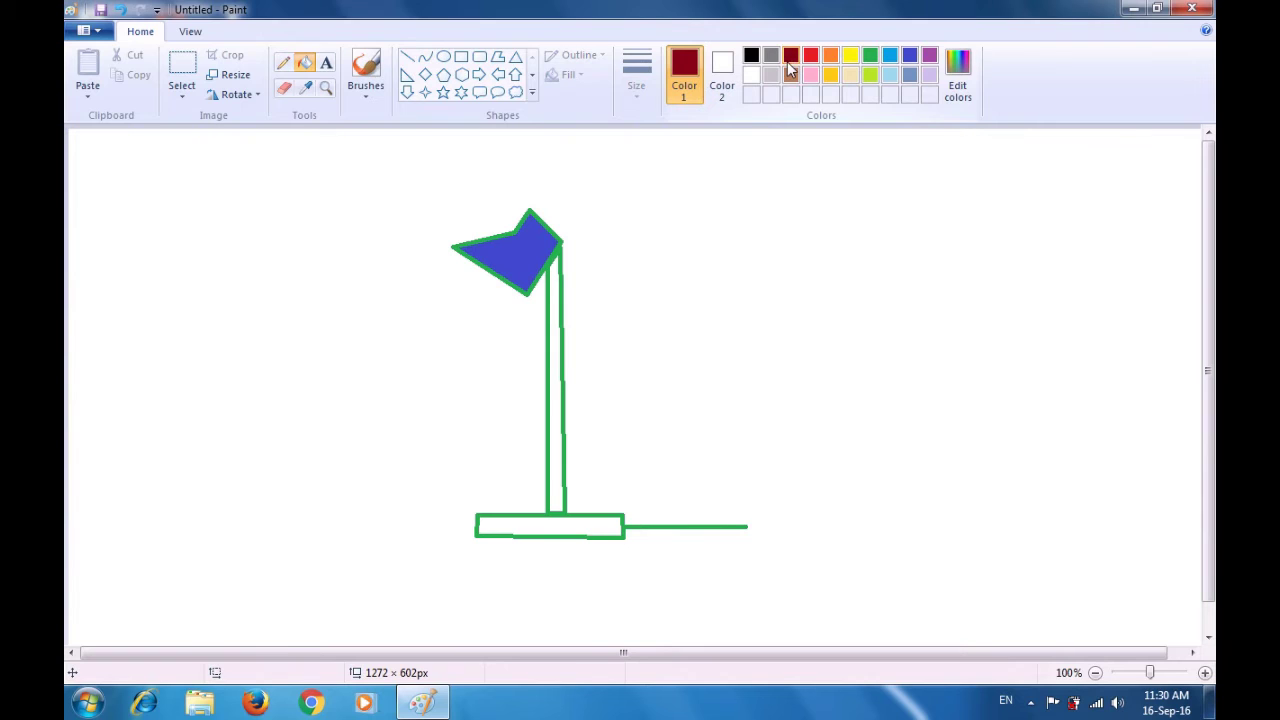
left_click(560, 375)
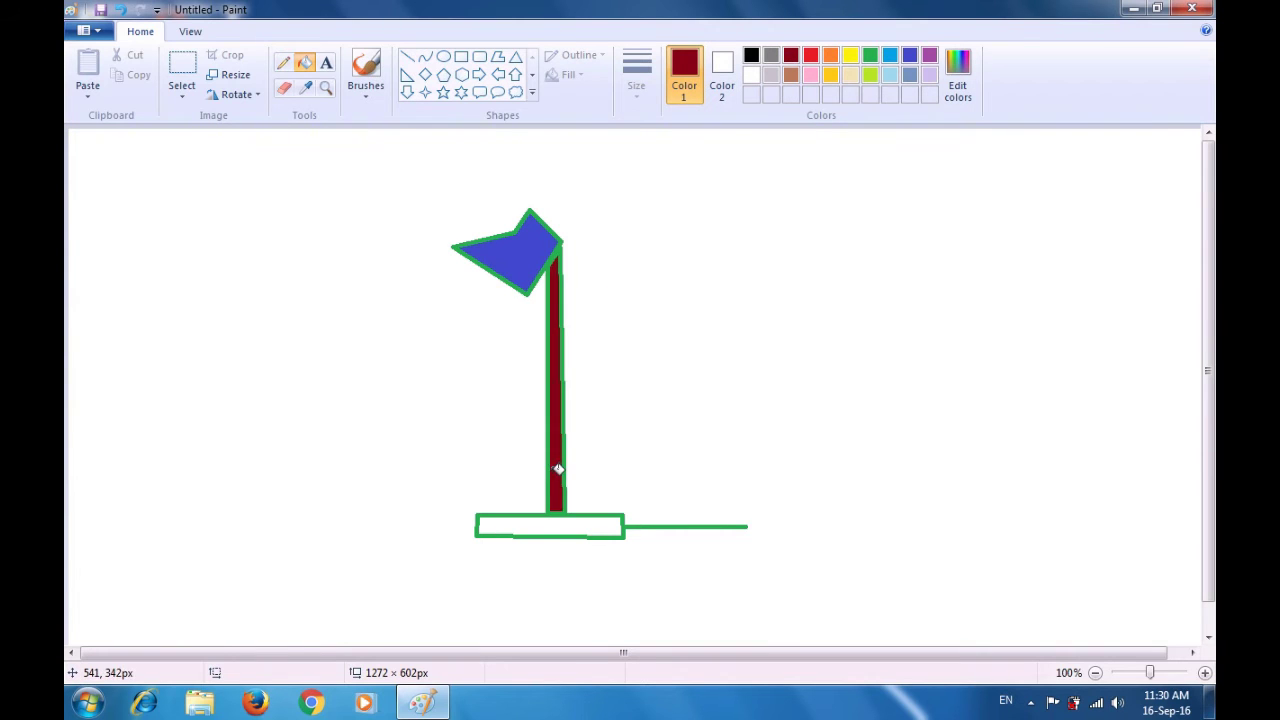
left_click(554, 521)
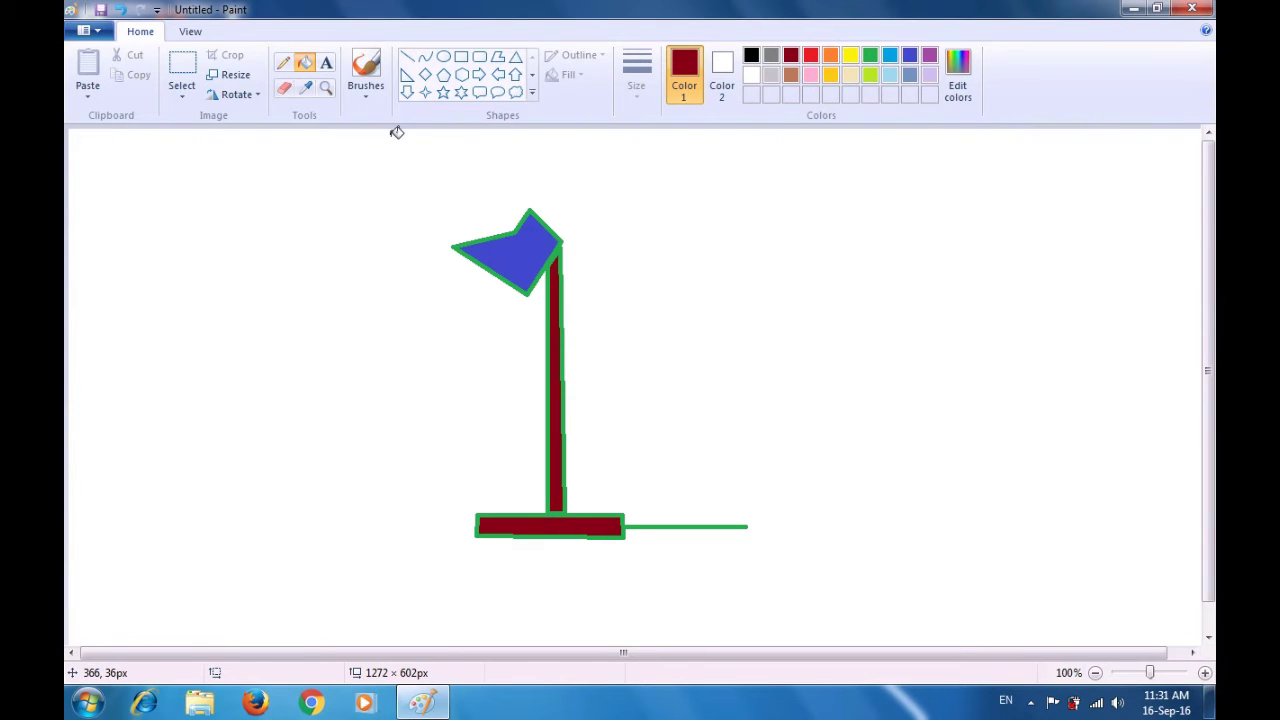
Draw five parallel black diagonal lines as light rays running down and left from the lamp head's lower edge.
left_click(407, 57)
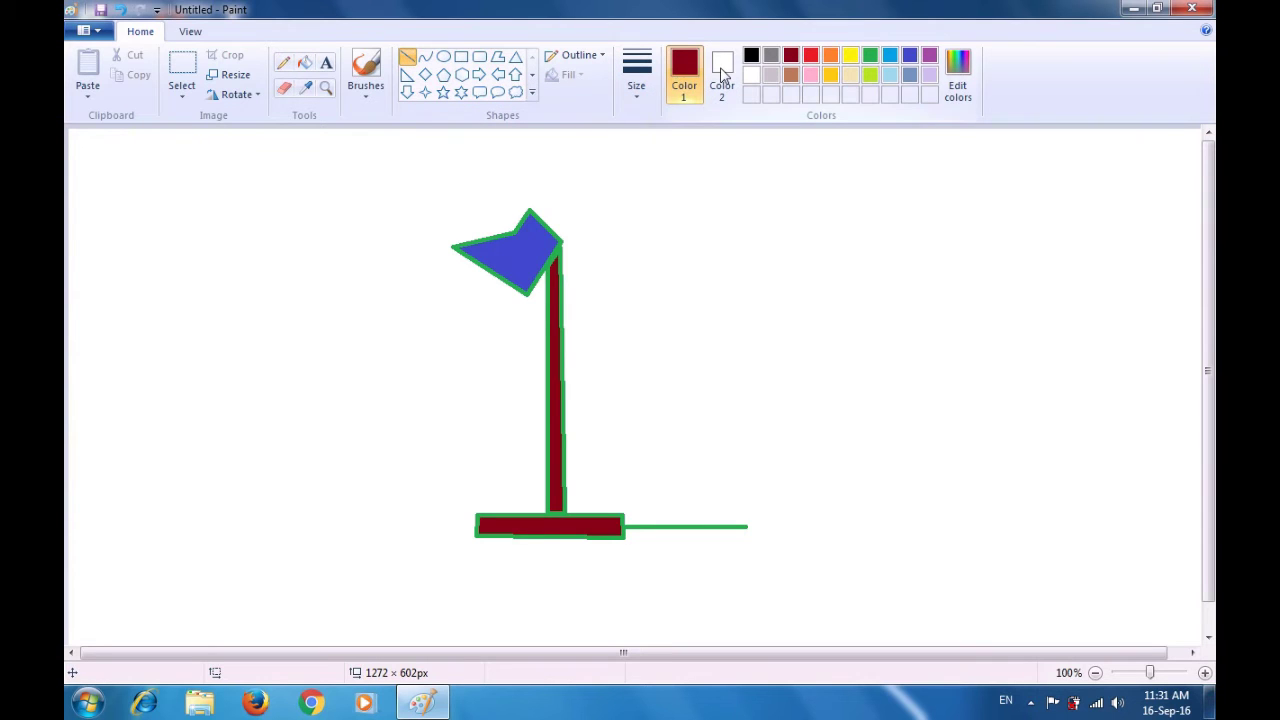
left_click(751, 56)
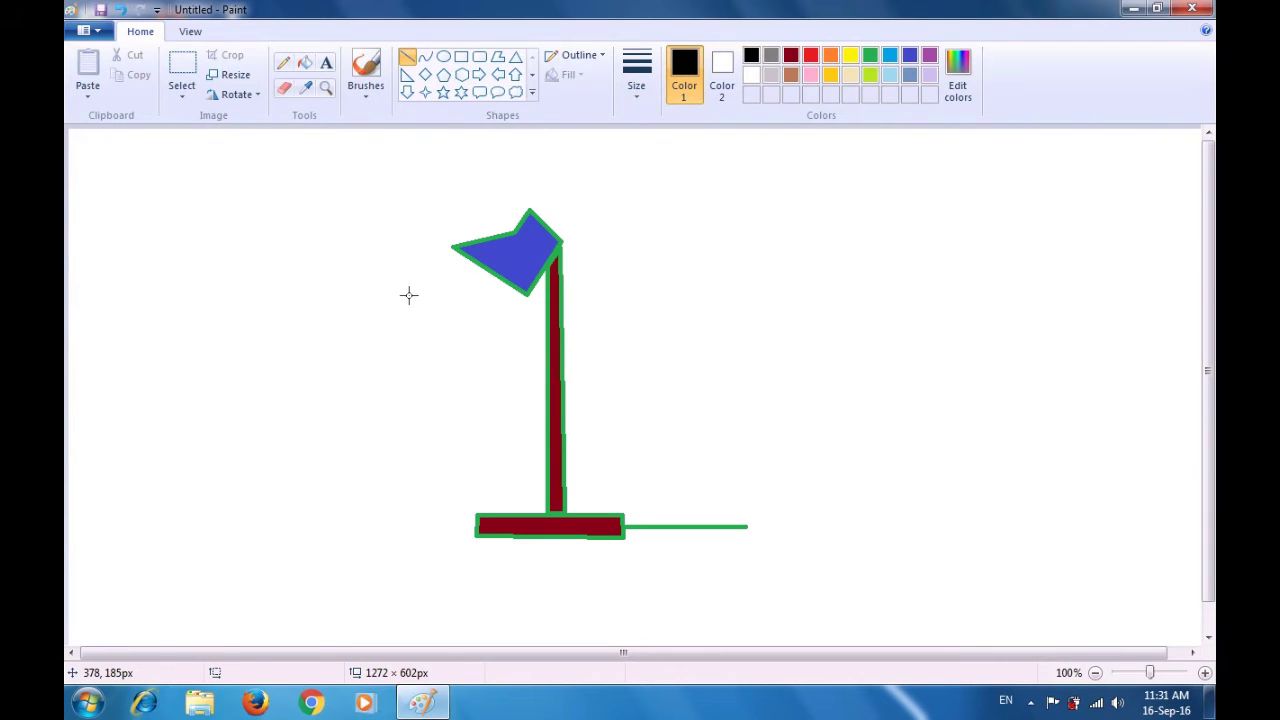
left_click_drag(408, 296, 455, 255)
left_click(457, 284)
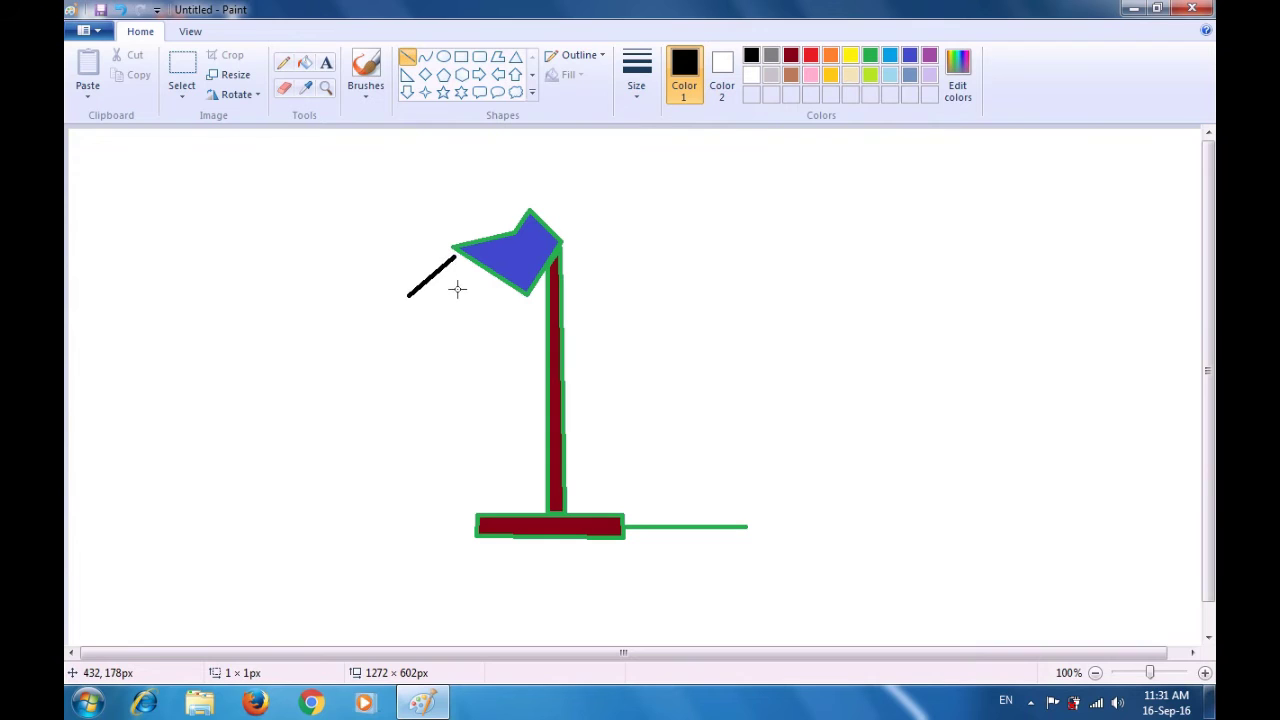
left_click_drag(462, 271, 417, 312)
left_click(420, 330)
mouse_move(475, 284)
left_mouse_down()
mouse_move(438, 320)
mouse_move(490, 297)
mouse_move(473, 286)
left_mouse_up()
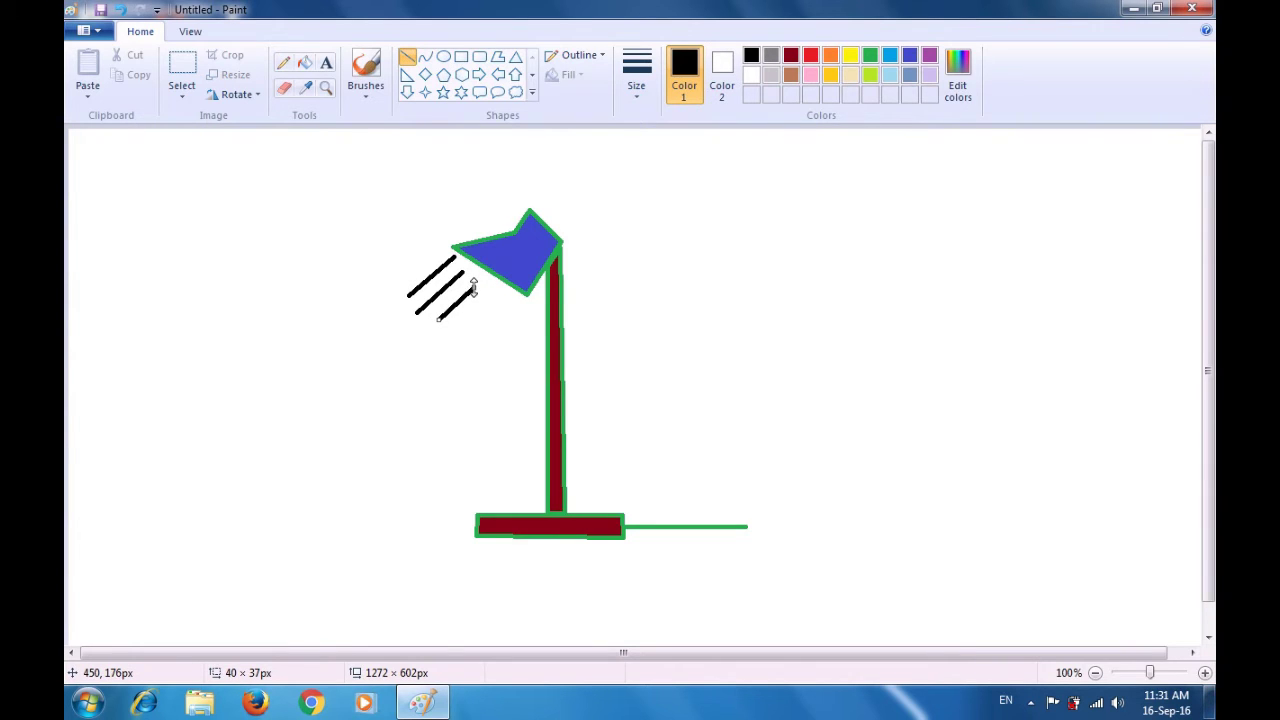
left_click(491, 294)
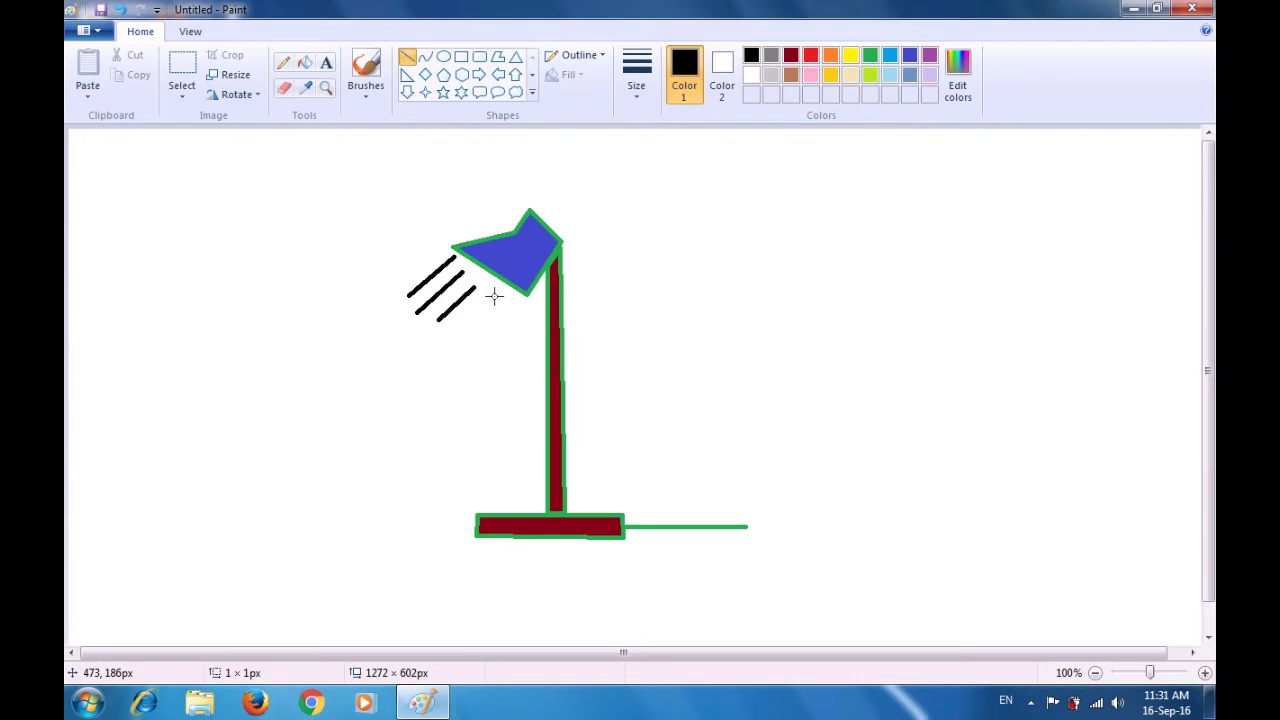
left_click_drag(494, 296, 453, 336)
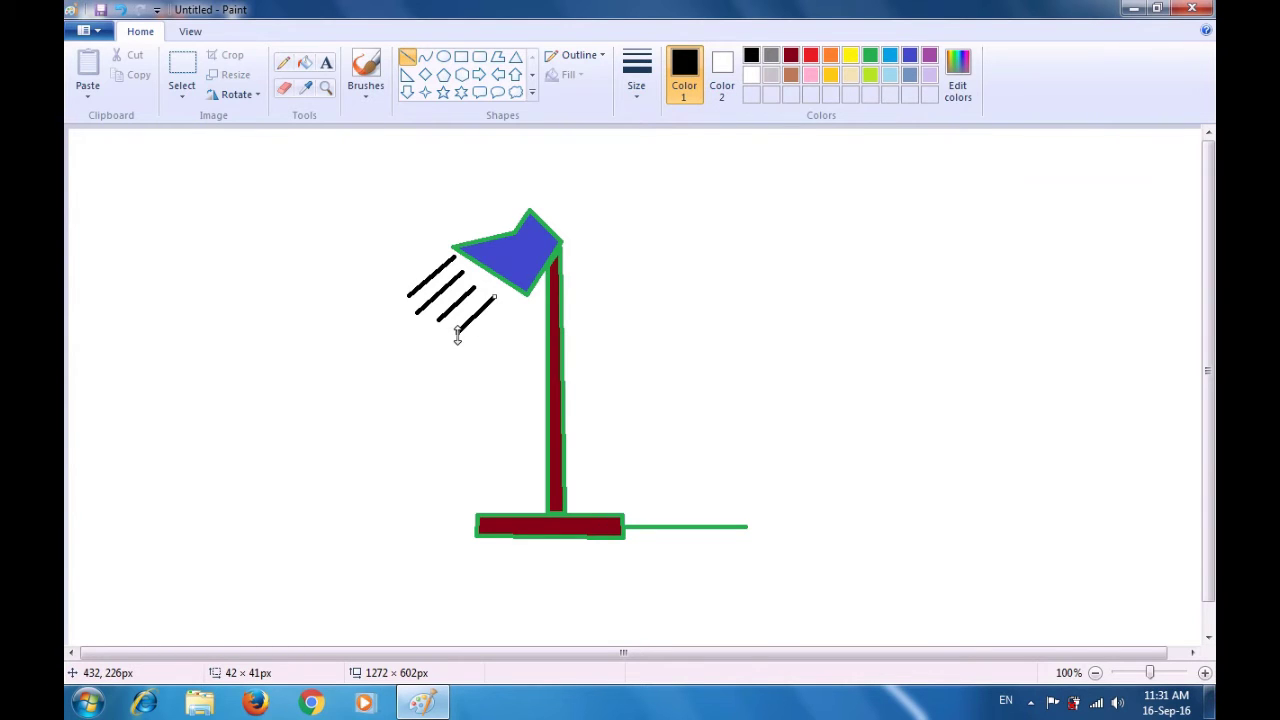
left_click(515, 328)
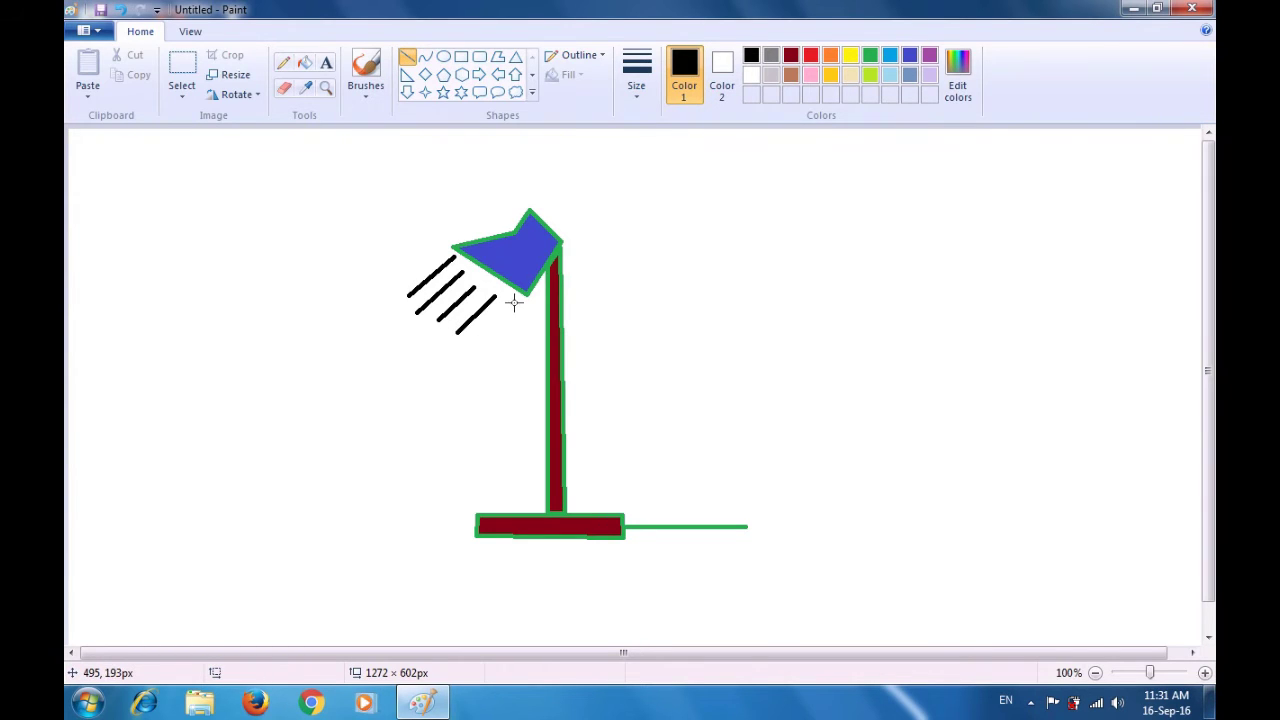
left_click_drag(514, 303, 465, 352)
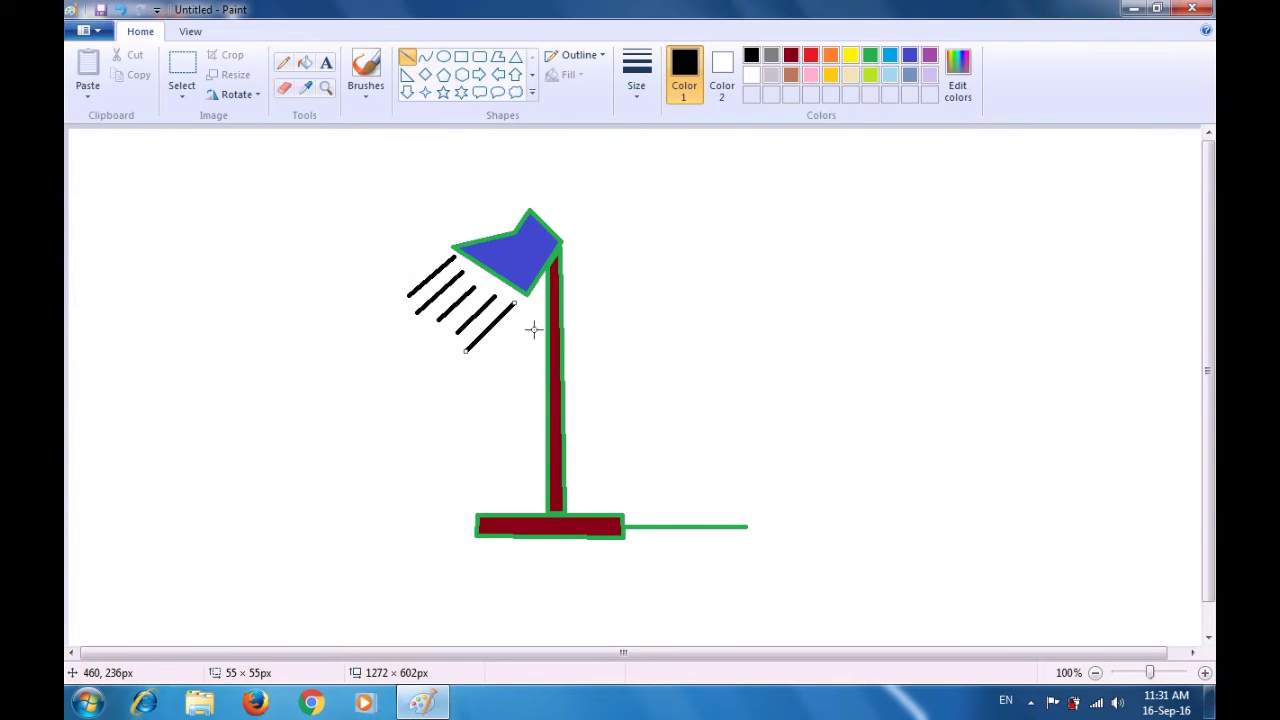
left_click(669, 295)
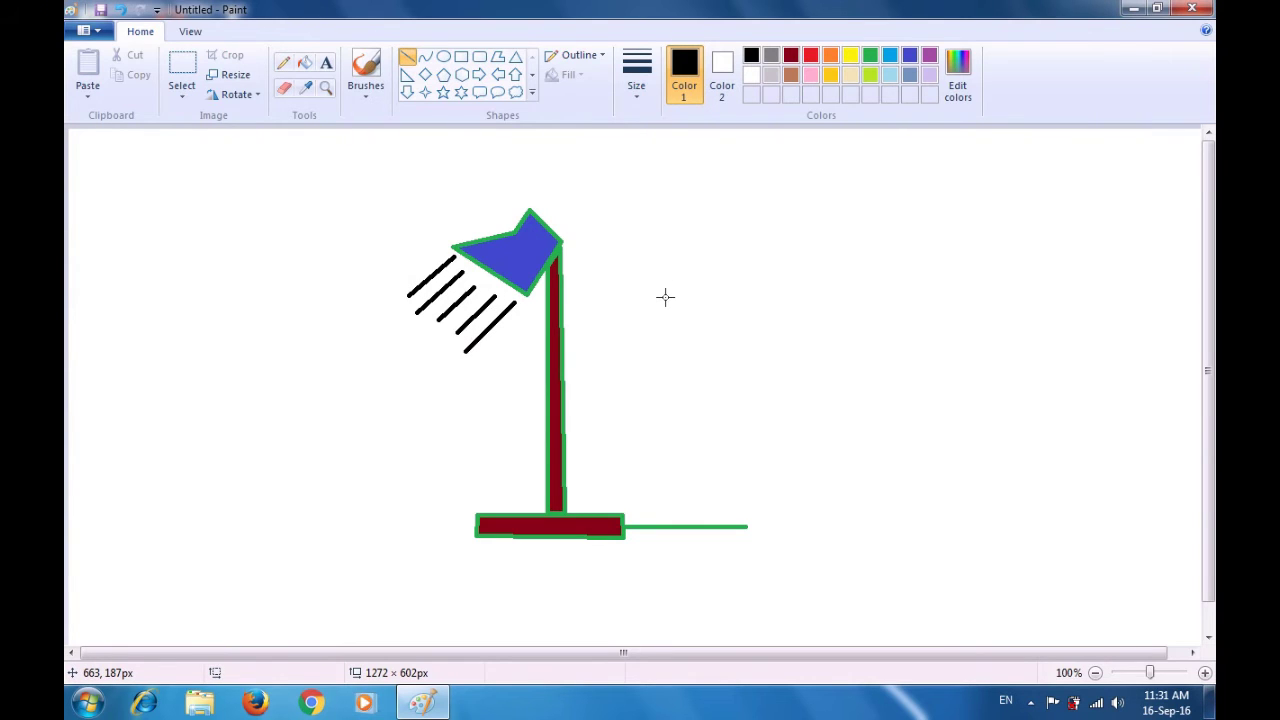
Add a black text label in a text box about 274 × 84 px to the right of the lamp head.
left_click(326, 62)
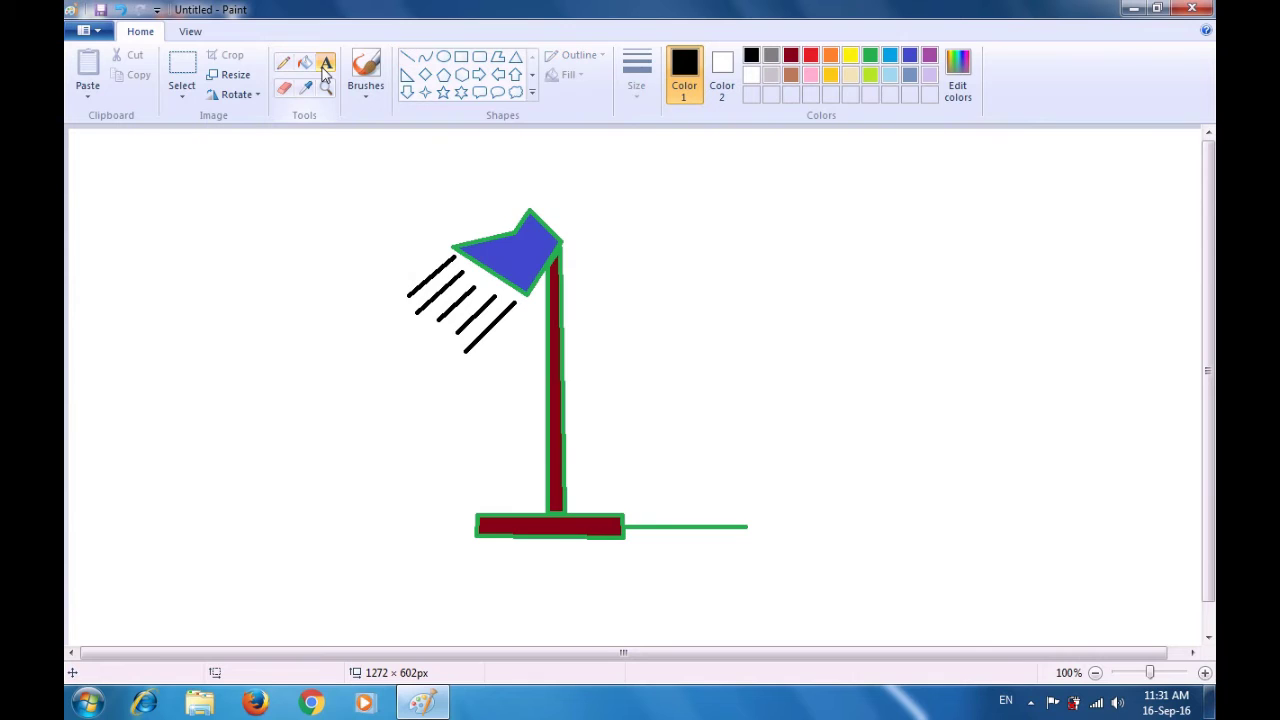
left_click_drag(632, 205, 877, 280)
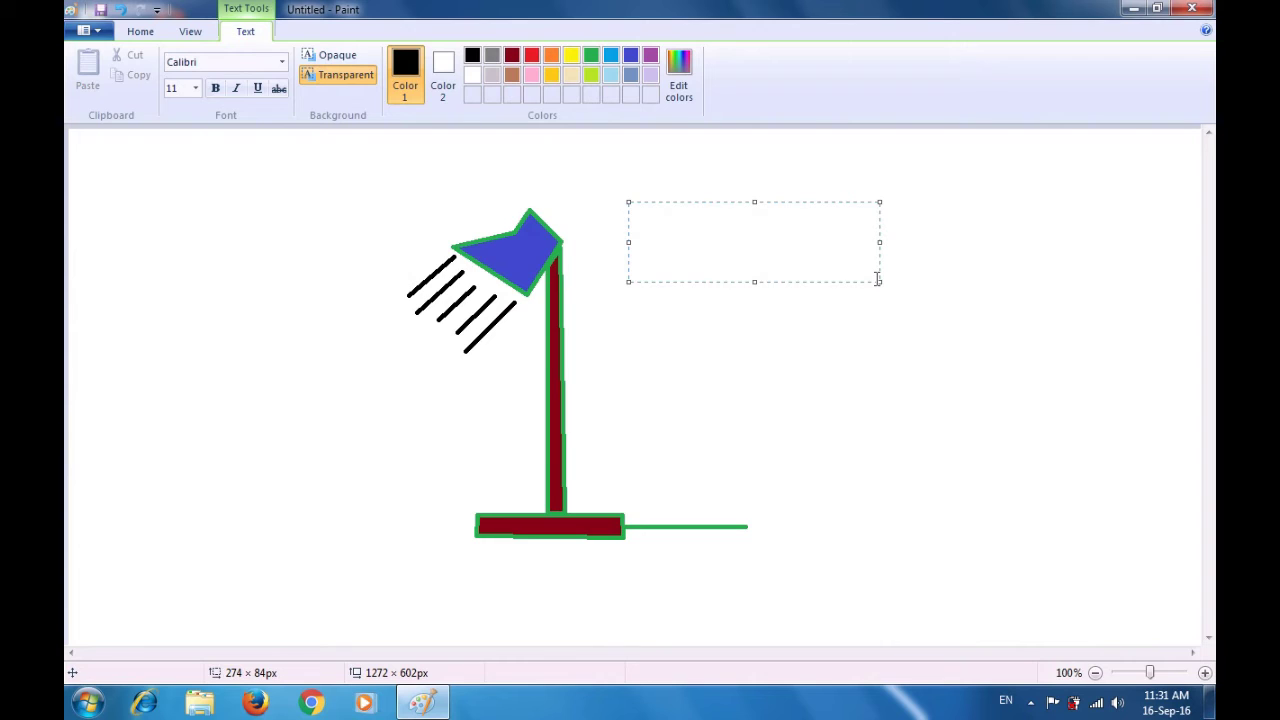
type("L")
type("p")
left_click(886, 377)
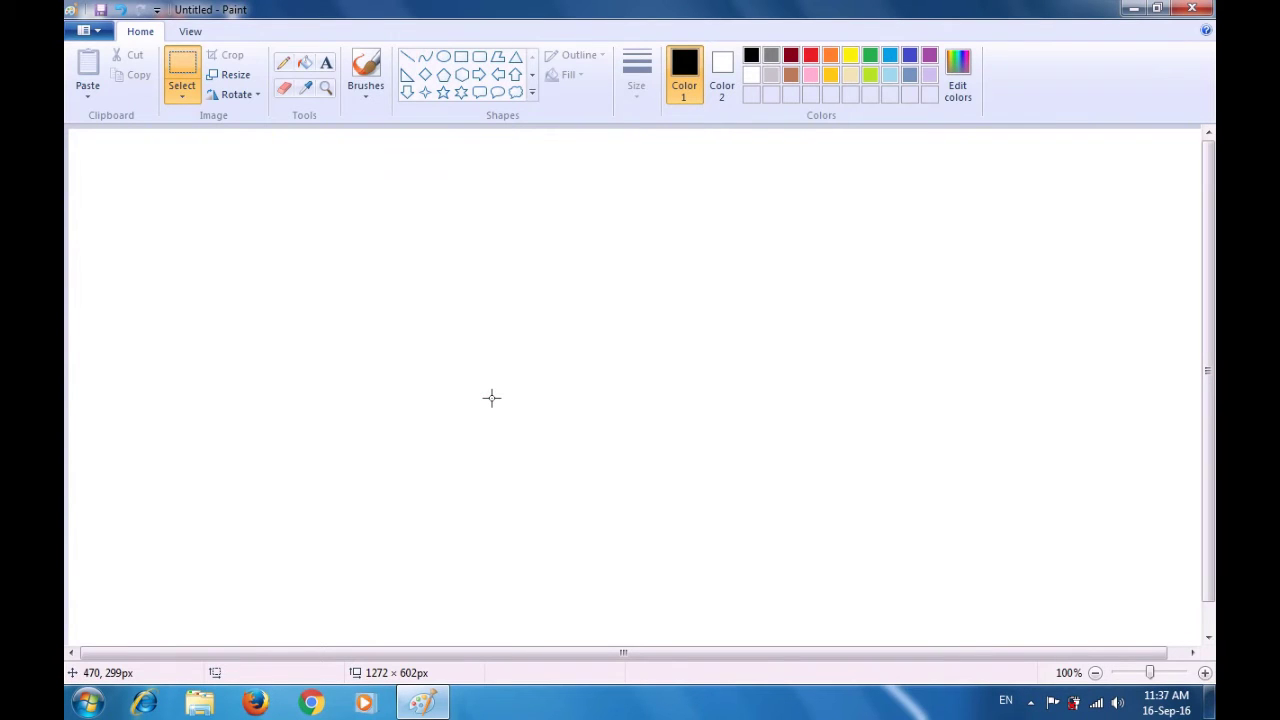
Draw a black right-pointing triangle about 62 × 88 px with the Polygon tool in the upper part of the blank canvas.
left_click(498, 62)
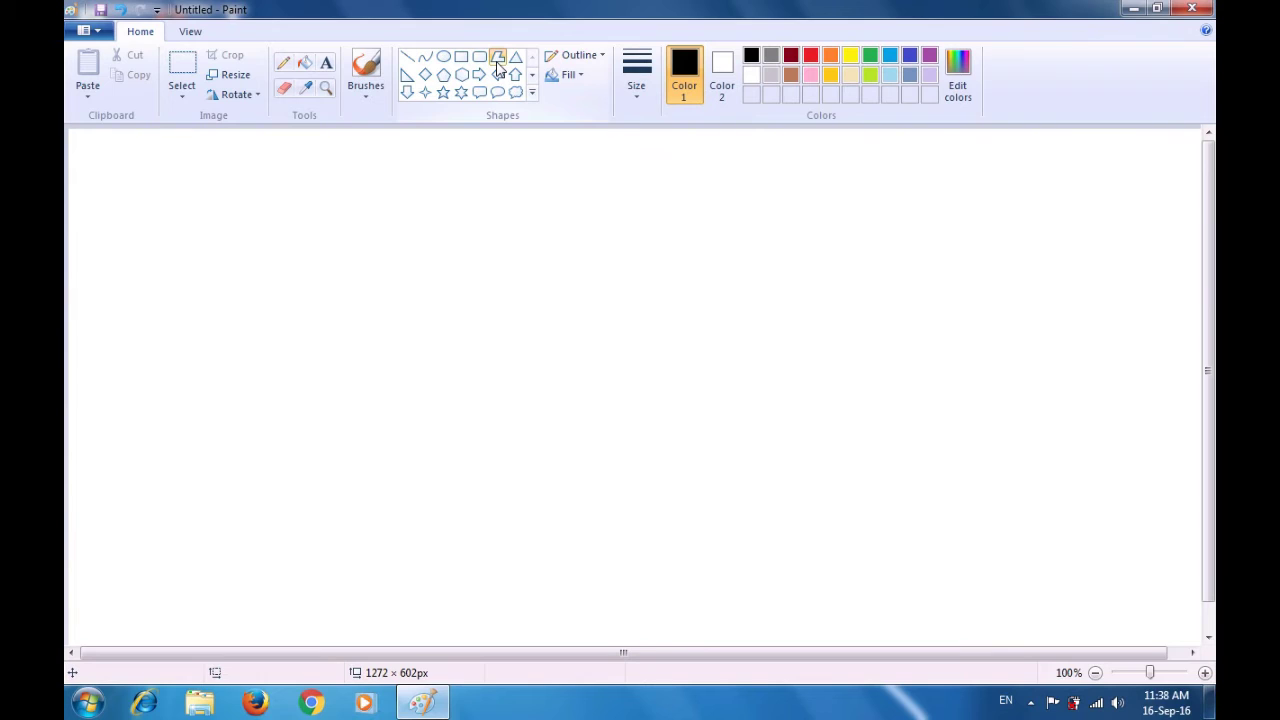
left_click(497, 60)
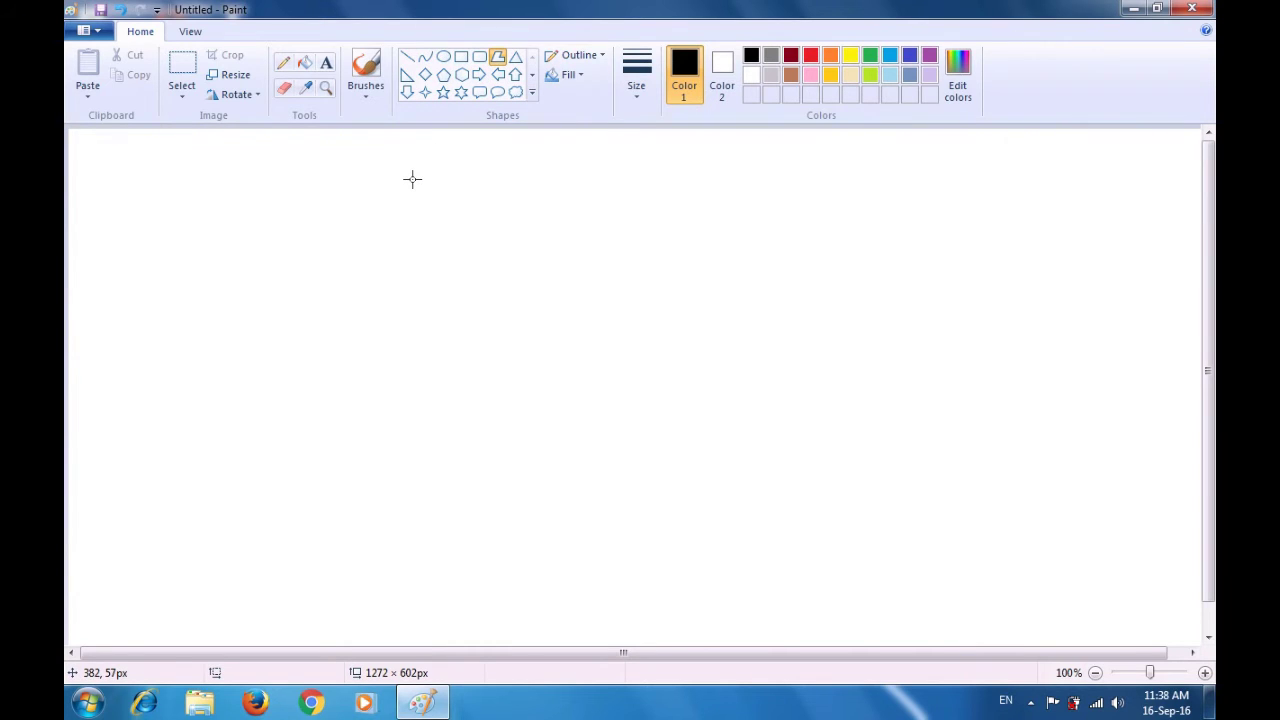
left_click_drag(406, 176, 407, 253)
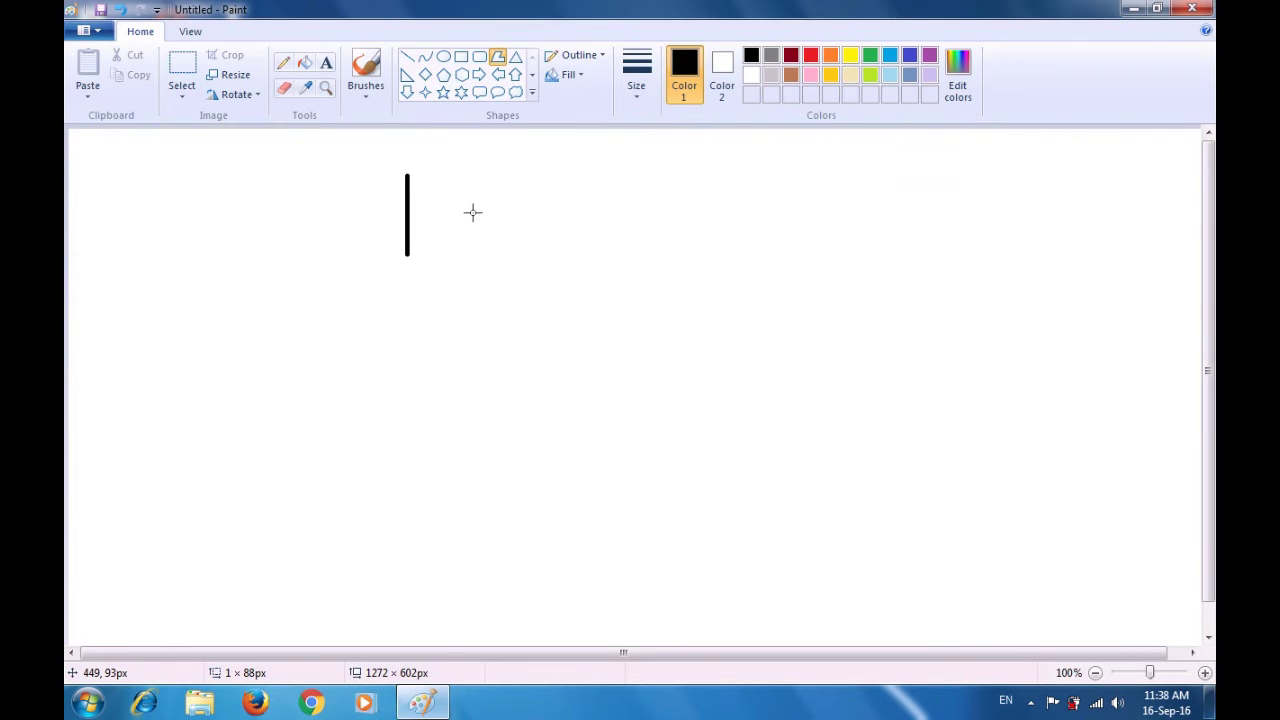
left_click(462, 218)
left_click(407, 176)
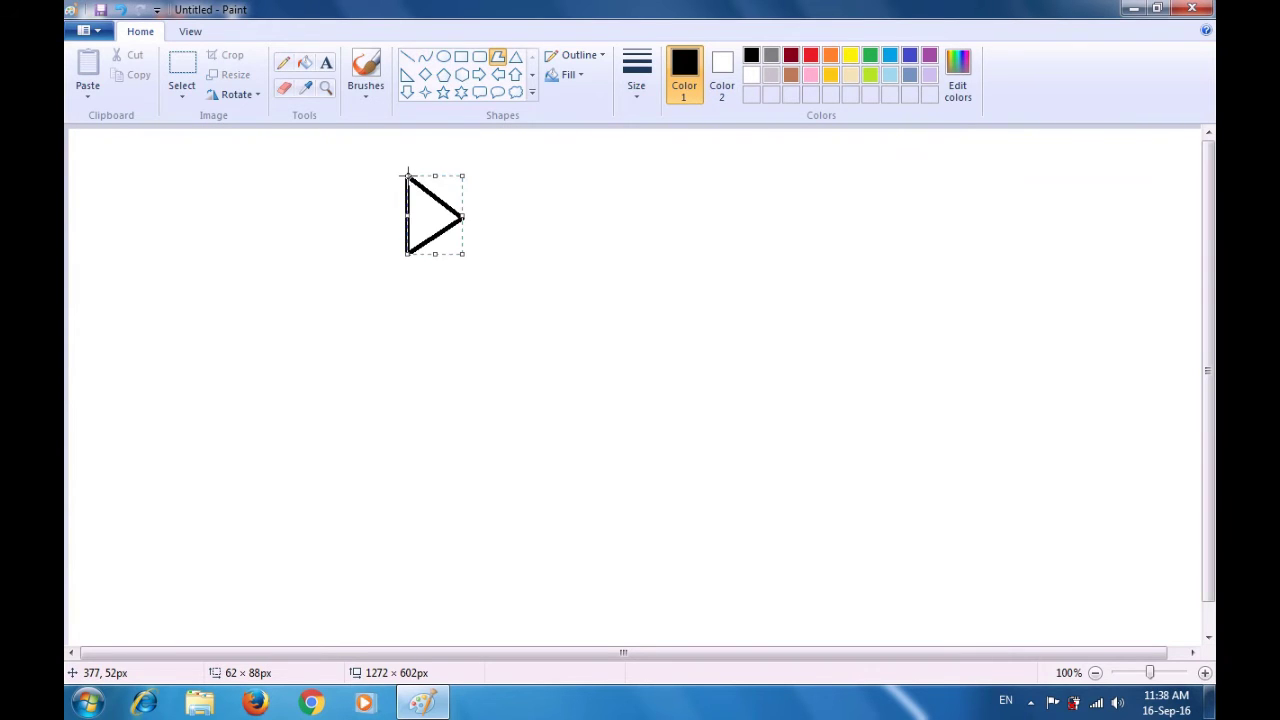
left_click(406, 260)
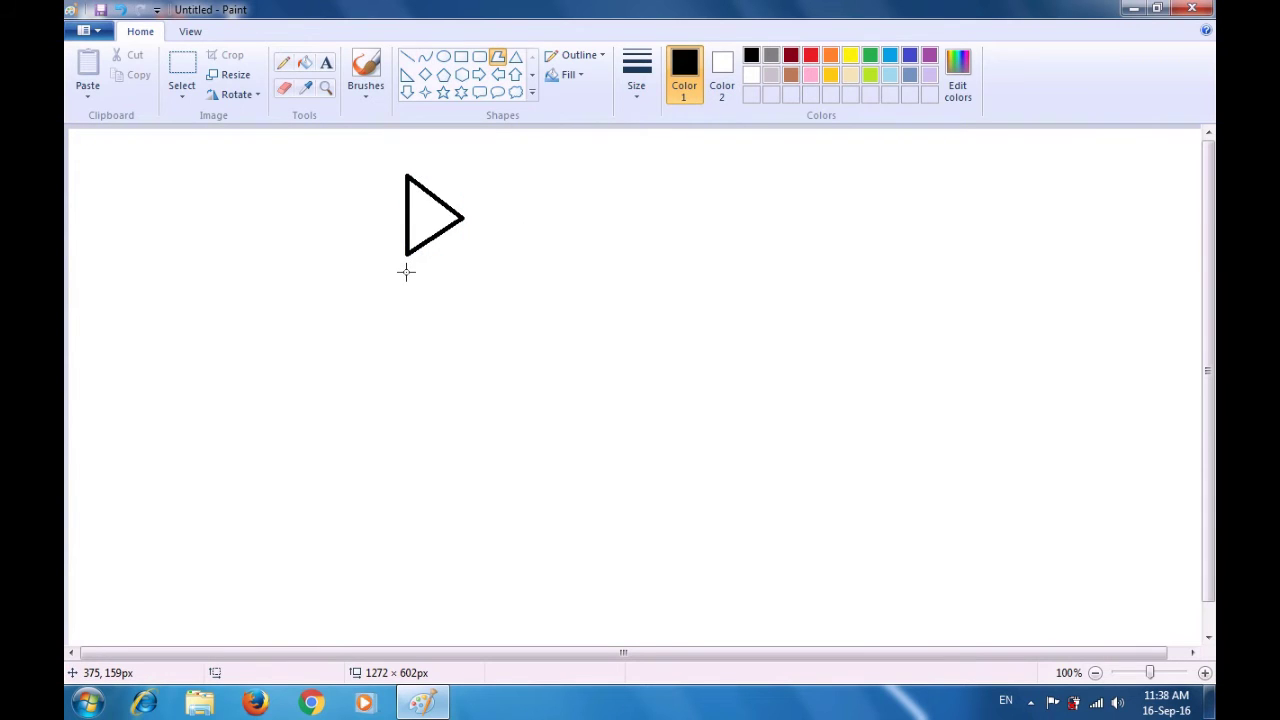
Draw a narrow four-sided black polygon about 28 × 91 px, with a notch on its right side, directly below the triangle.
left_click_drag(406, 272, 406, 352)
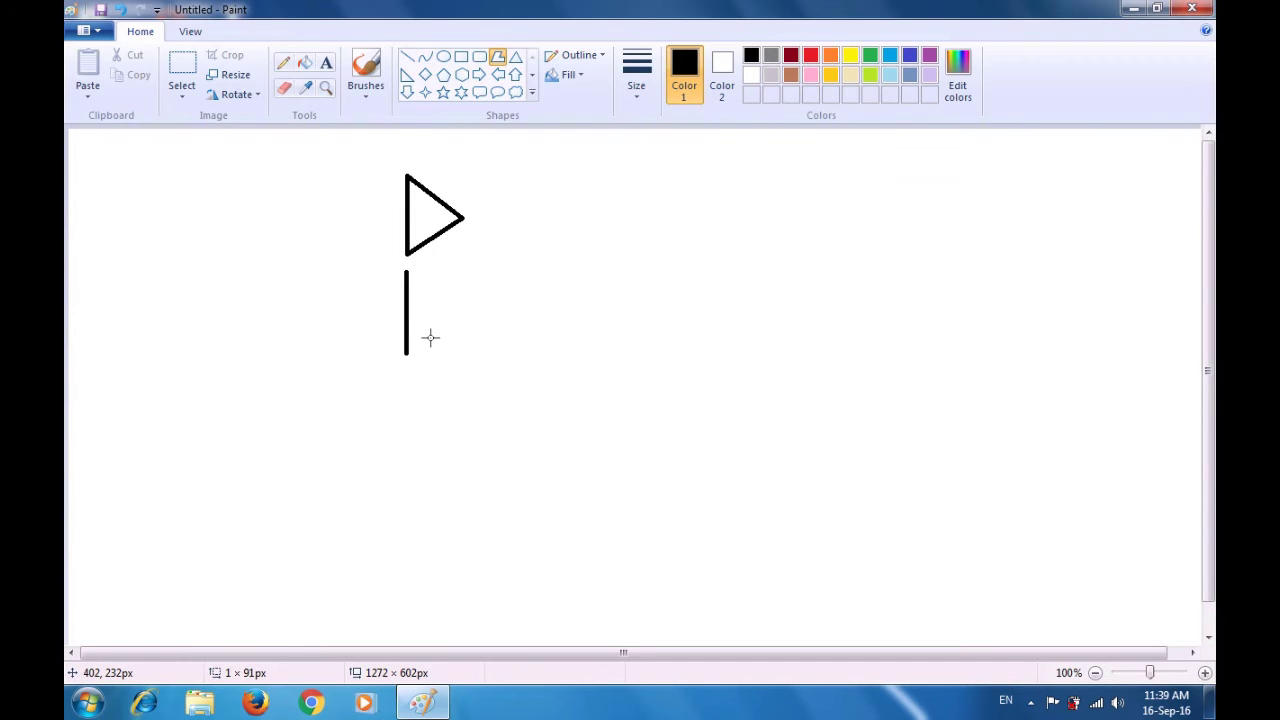
left_click(430, 337)
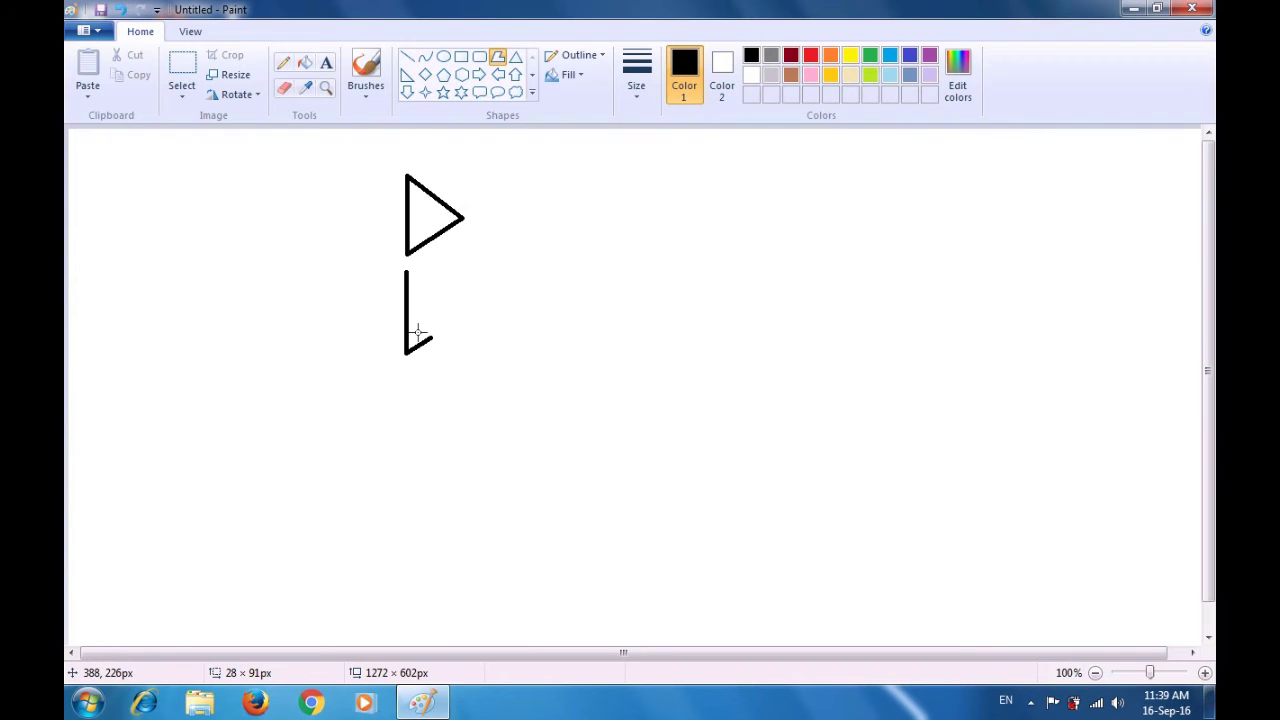
left_click(418, 333)
left_click(407, 273)
left_click(527, 315)
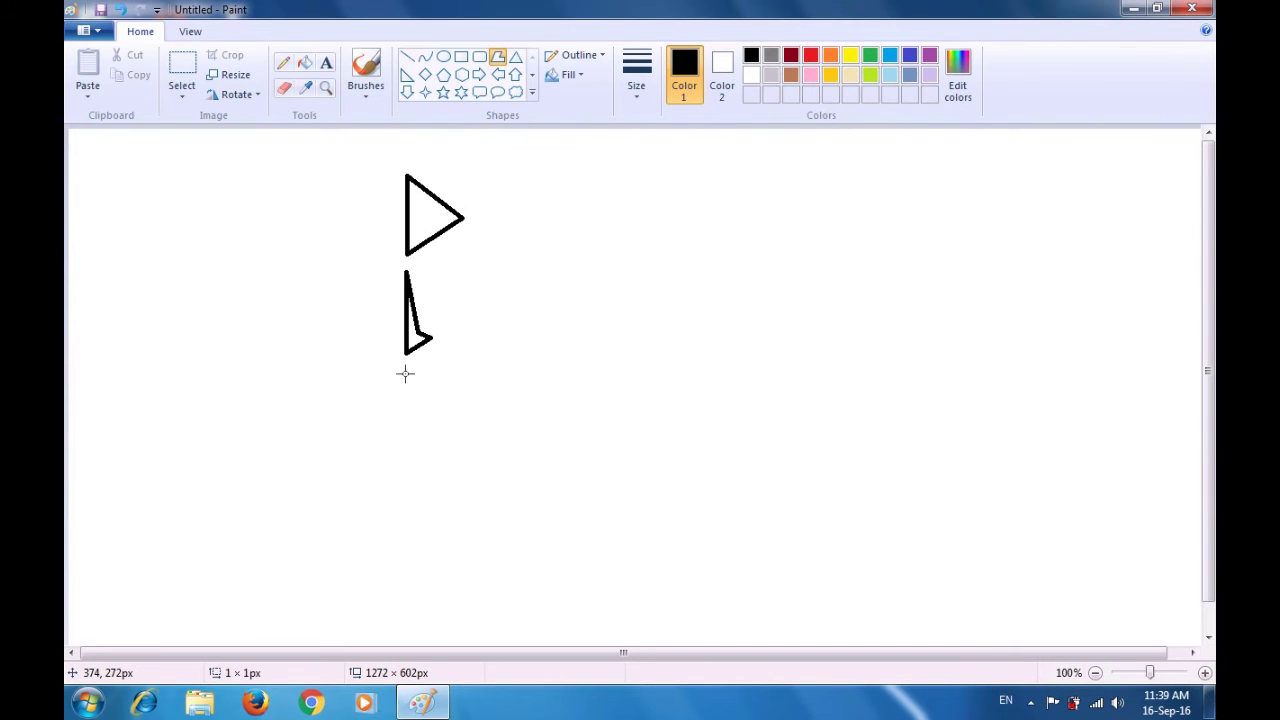
Draw a six-sided black polygon about 171 × 157 px, with a notch in its upper right, directly below the narrow polygon.
left_click_drag(405, 374, 405, 469)
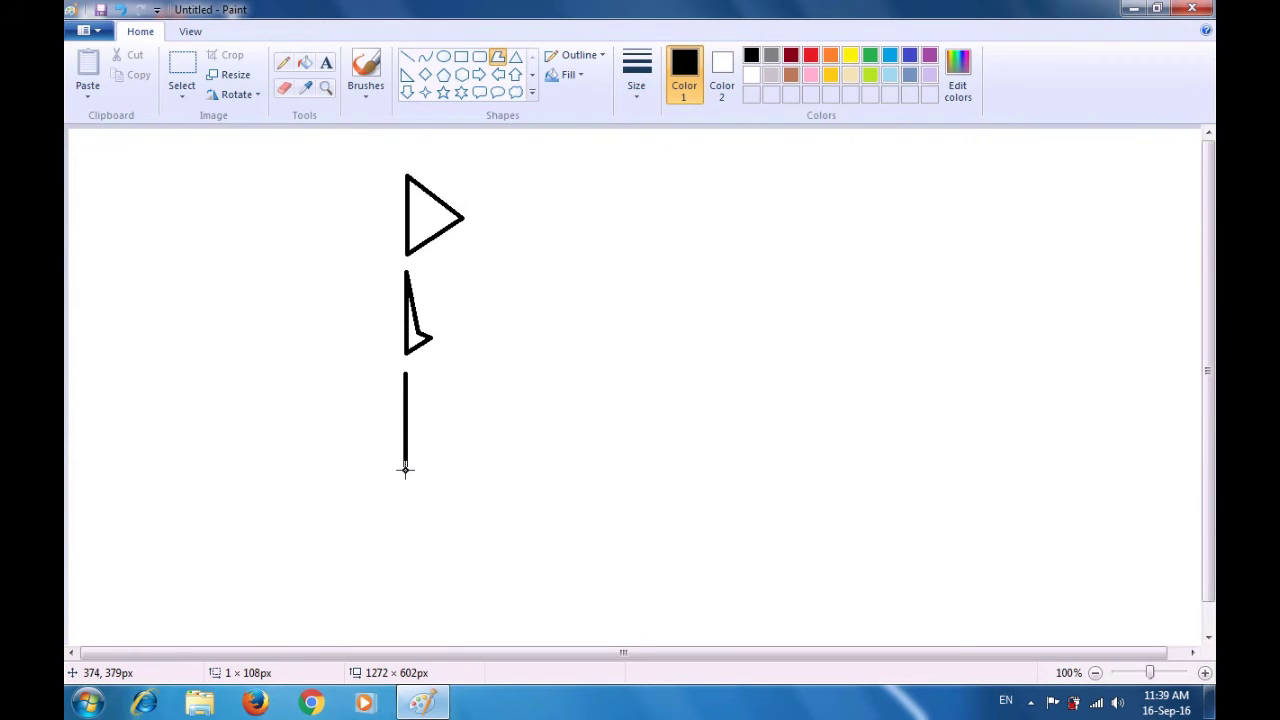
left_click(477, 497)
left_click(558, 434)
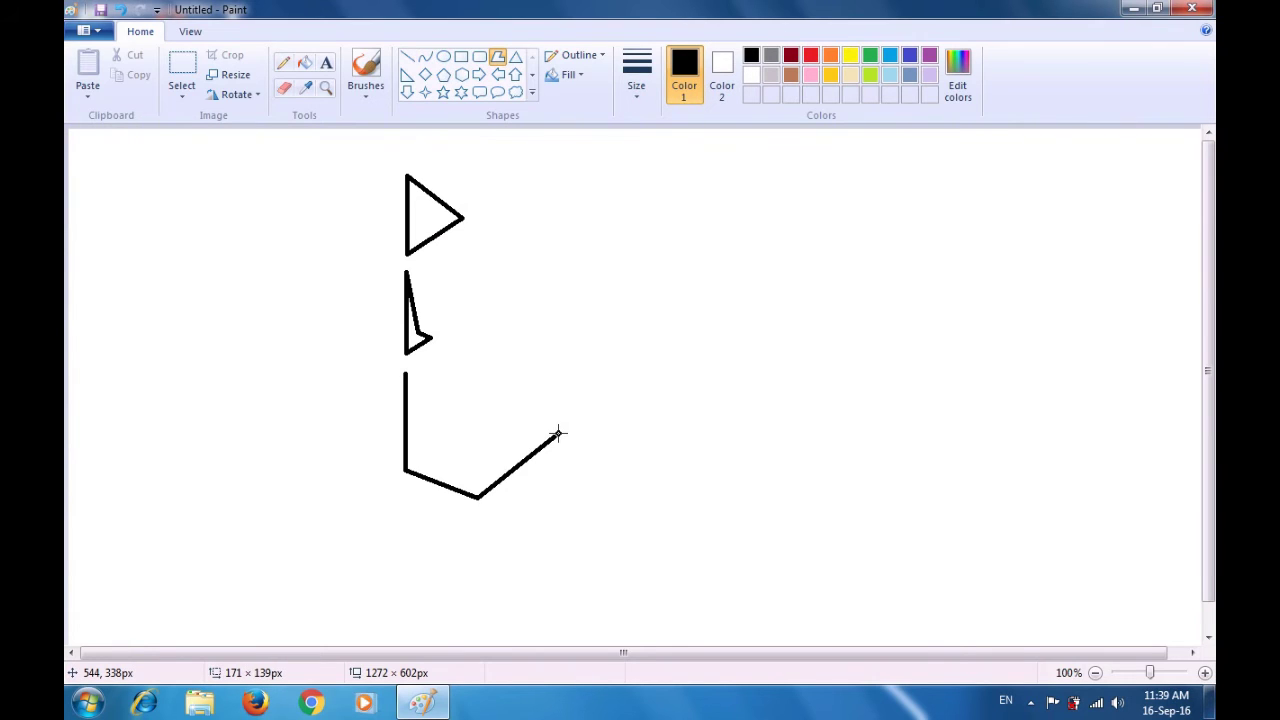
left_click(481, 430)
left_click(447, 357)
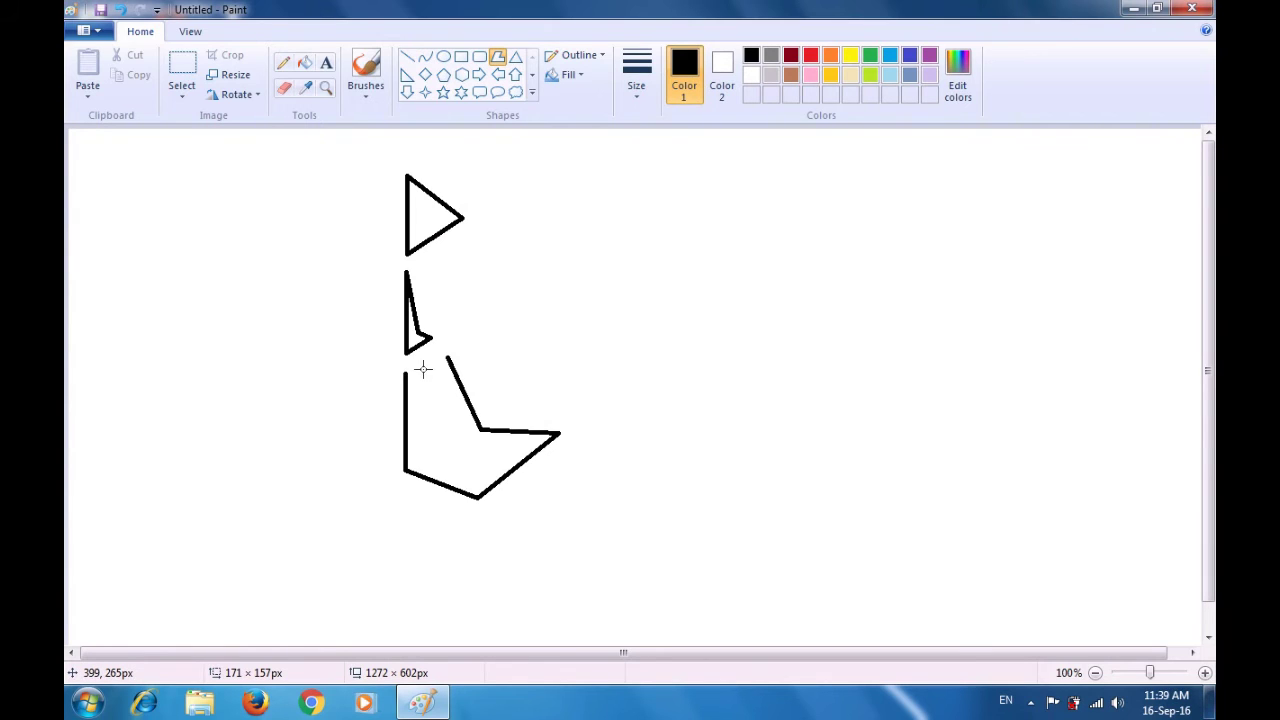
left_click(405, 374)
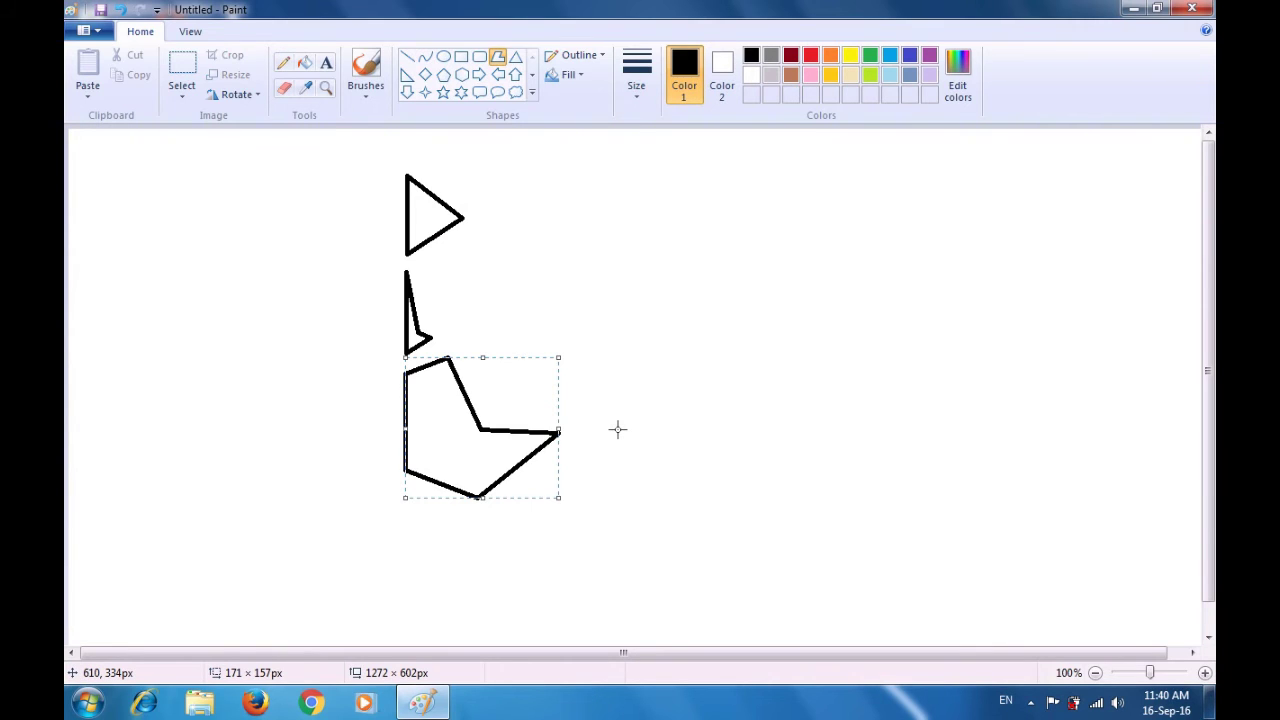
left_click(401, 523)
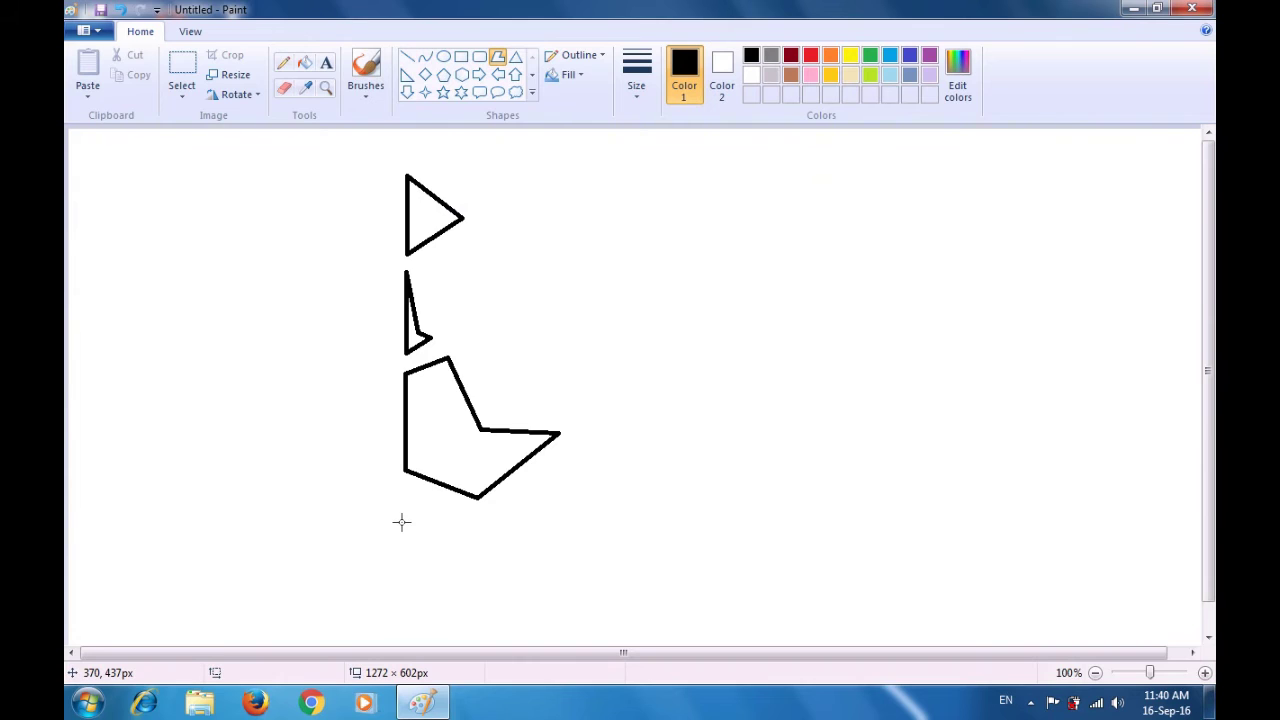
Draw a wide six-sided black polygon about 249 × 128 px, with a dip in its upper edge, below the notched six-sided polygon.
left_click_drag(401, 519, 402, 612)
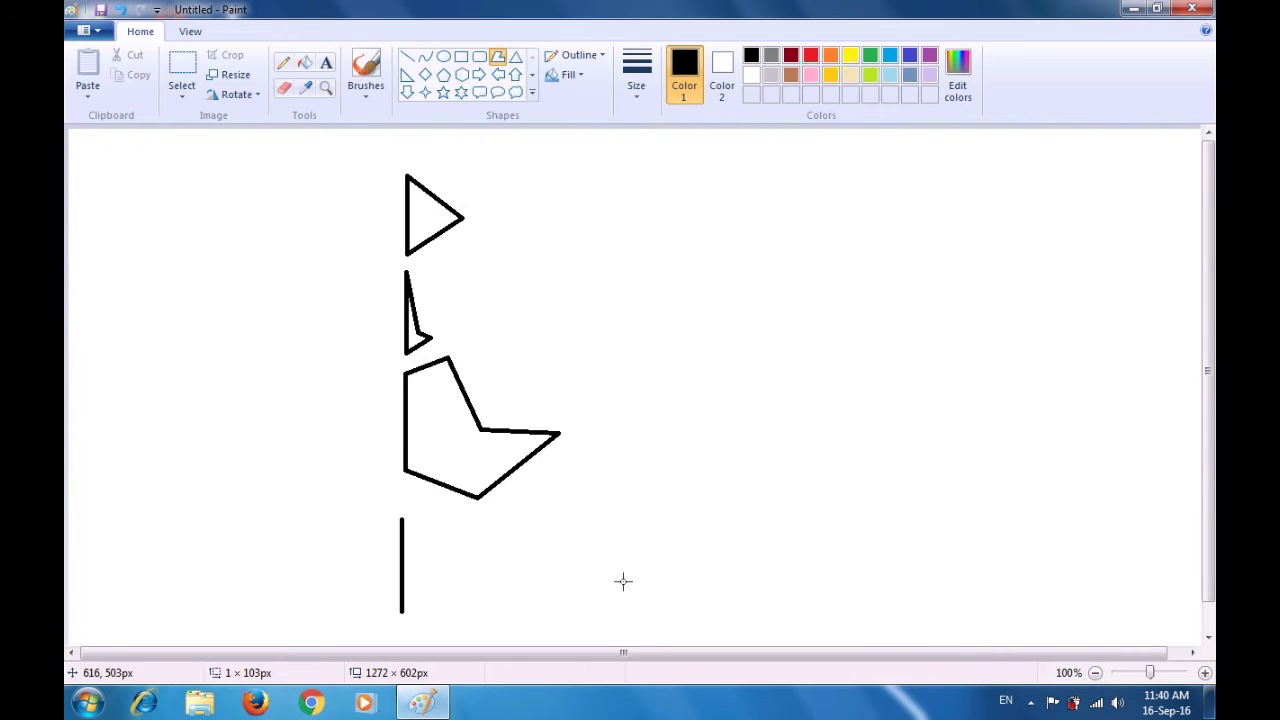
left_click(624, 583)
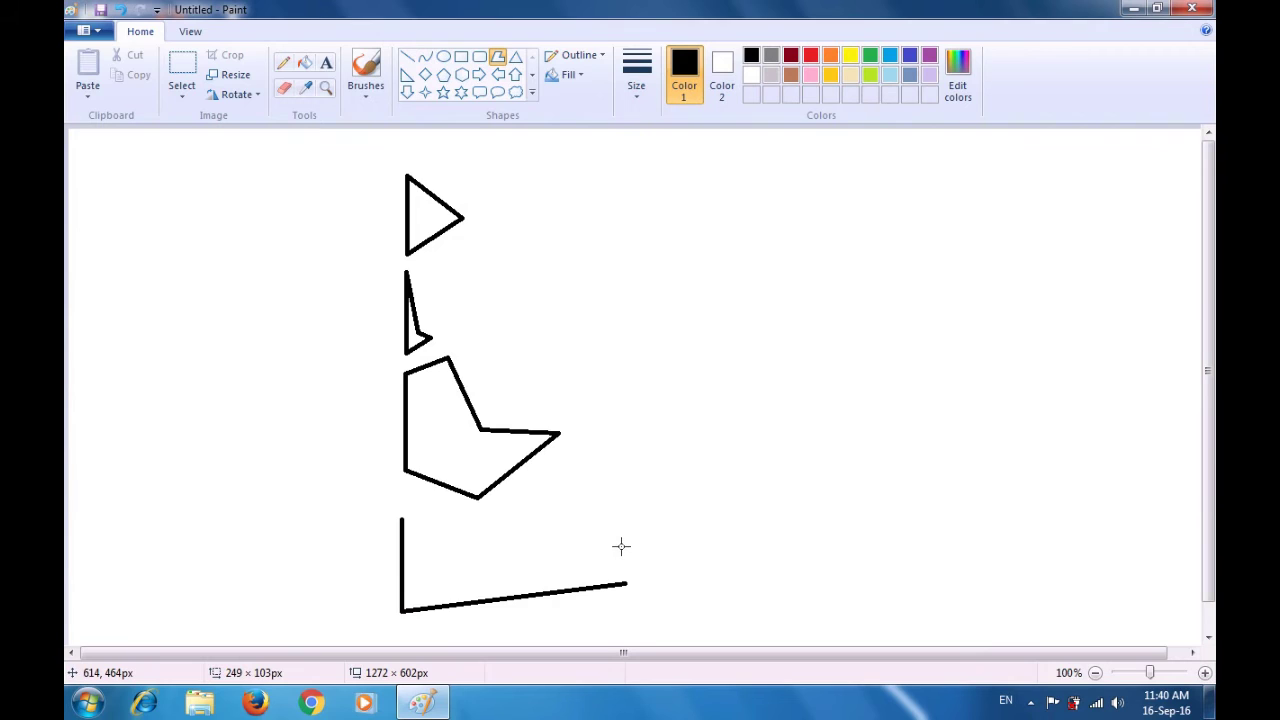
left_click(621, 557)
left_click(528, 497)
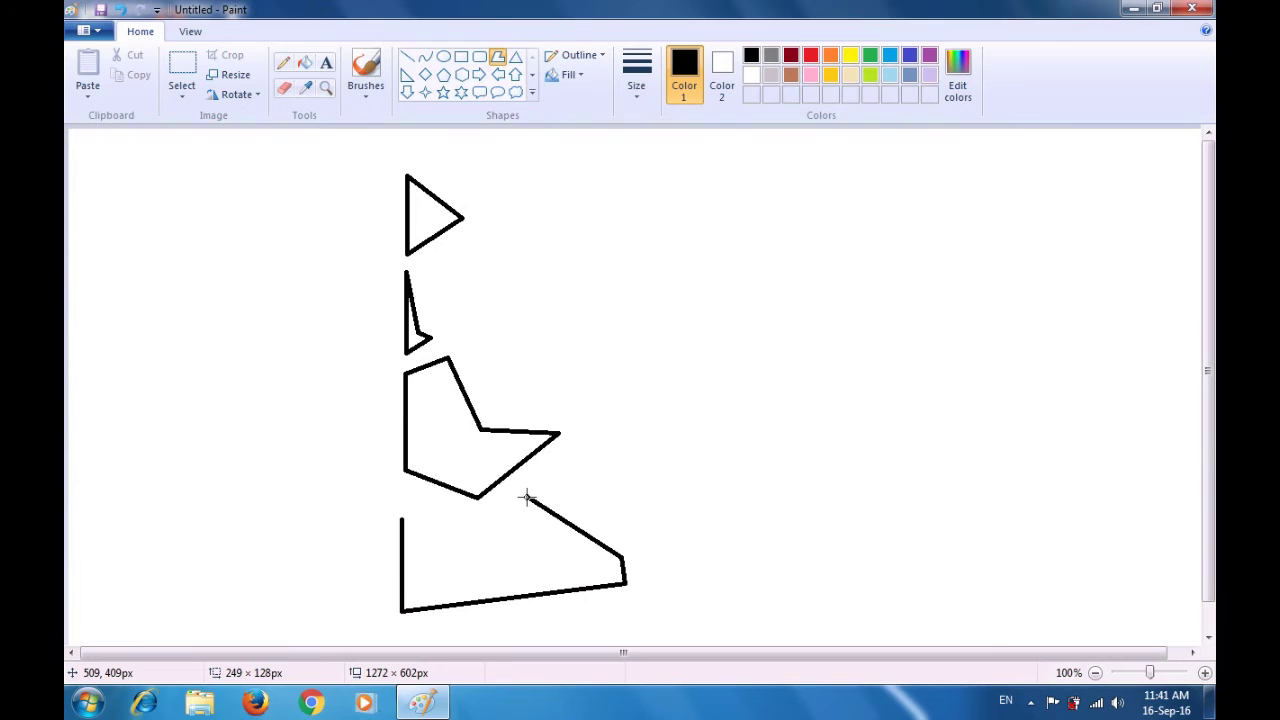
left_click(478, 539)
left_click(403, 520)
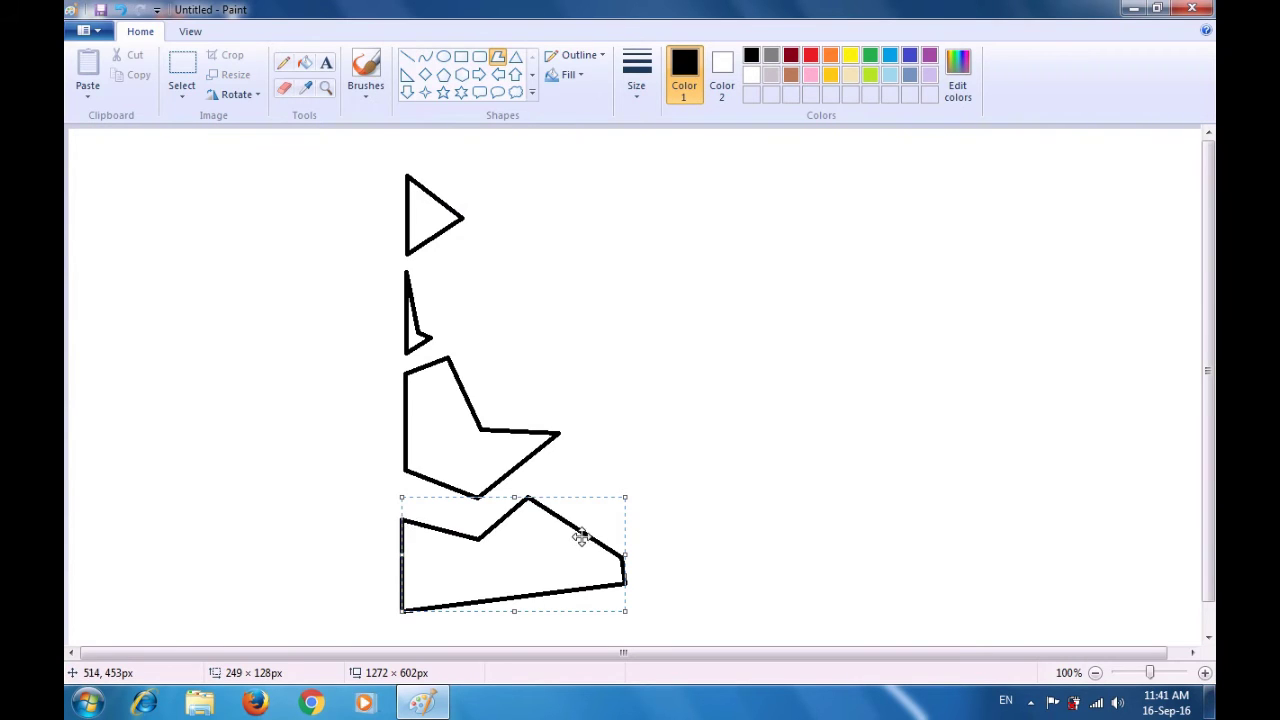
left_click(662, 538)
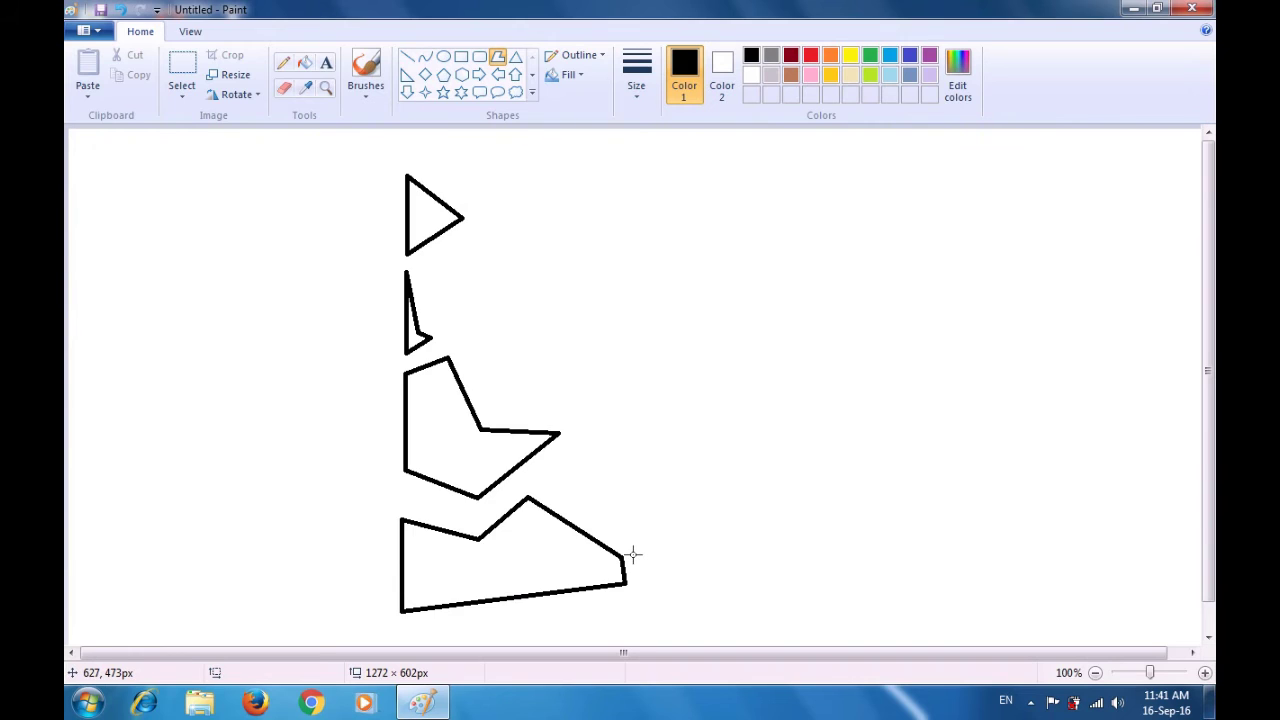
Draw an L-shaped six-sided black polygon about 97 × 113 px just right of the wide bottom polygon's short end.
left_click(633, 553)
left_click_drag(633, 553, 641, 586)
left_click(720, 554)
left_click(718, 483)
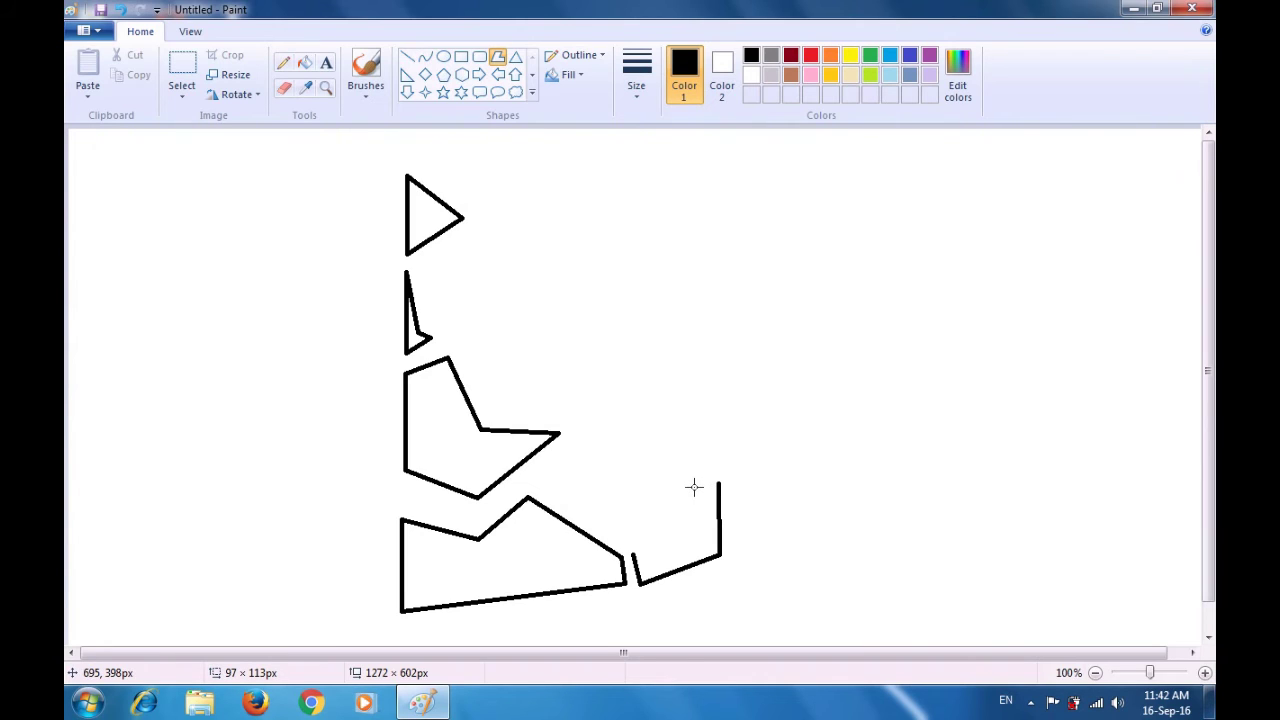
left_click(694, 487)
left_click(694, 525)
left_click(632, 556)
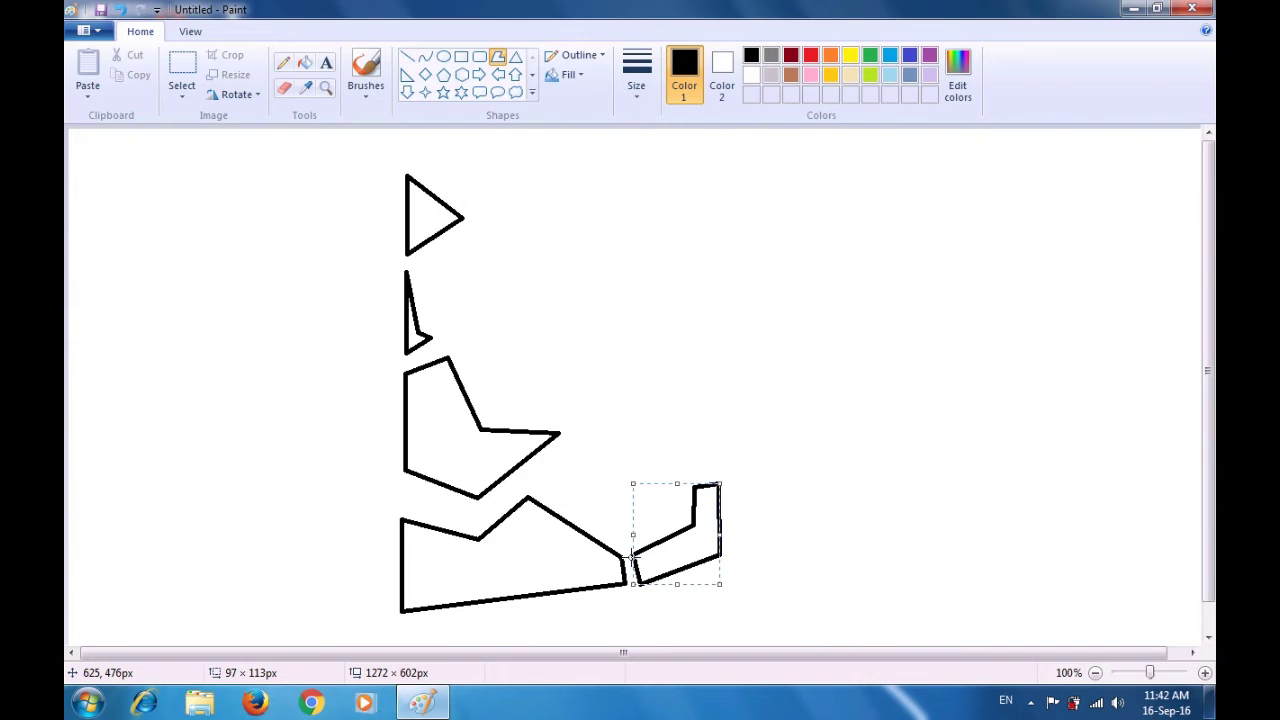
left_click(777, 535)
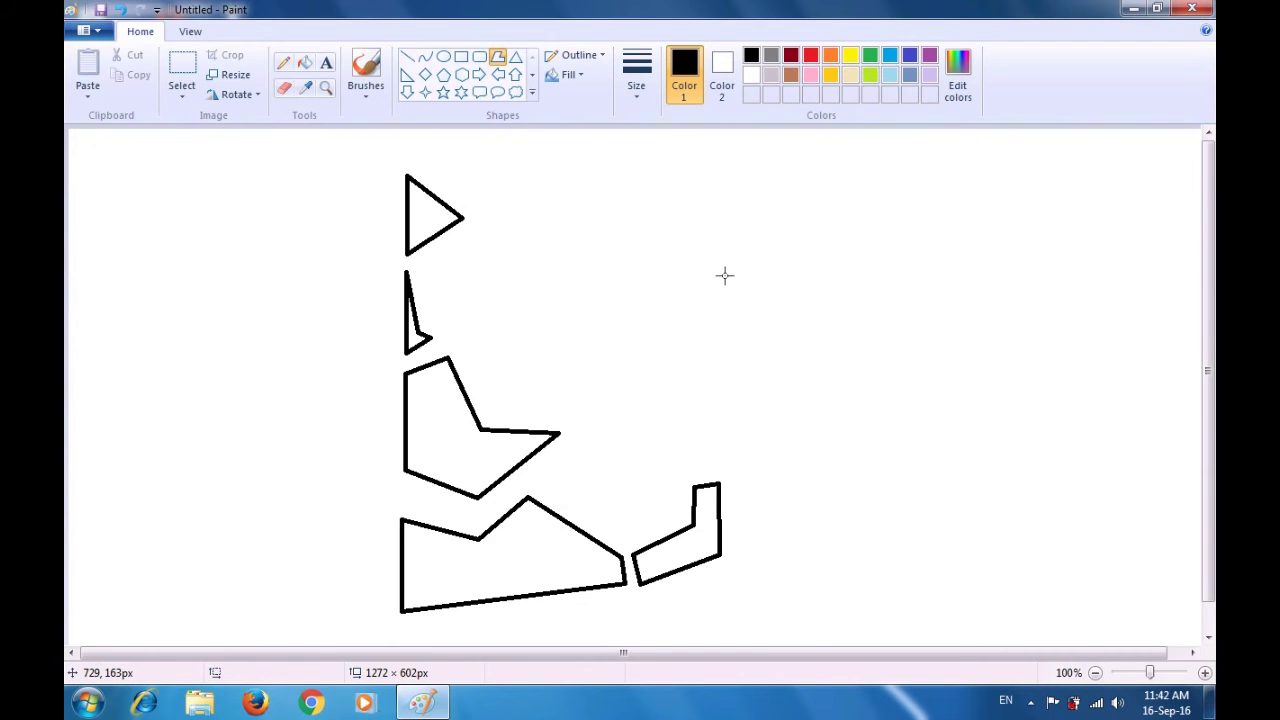
Draw a tall, narrow five-sided black polygon about 55 × 218 px directly above the L-shaped polygon.
left_click_drag(725, 275, 719, 468)
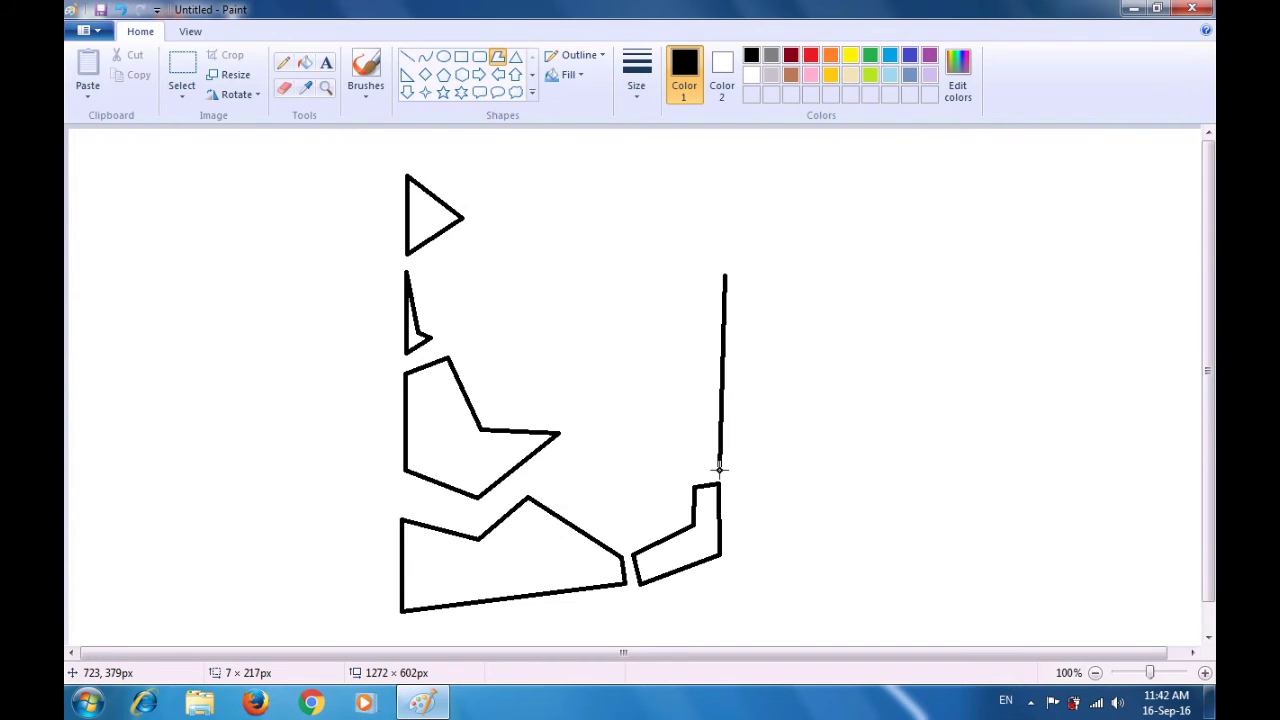
left_click(698, 471)
left_click(703, 402)
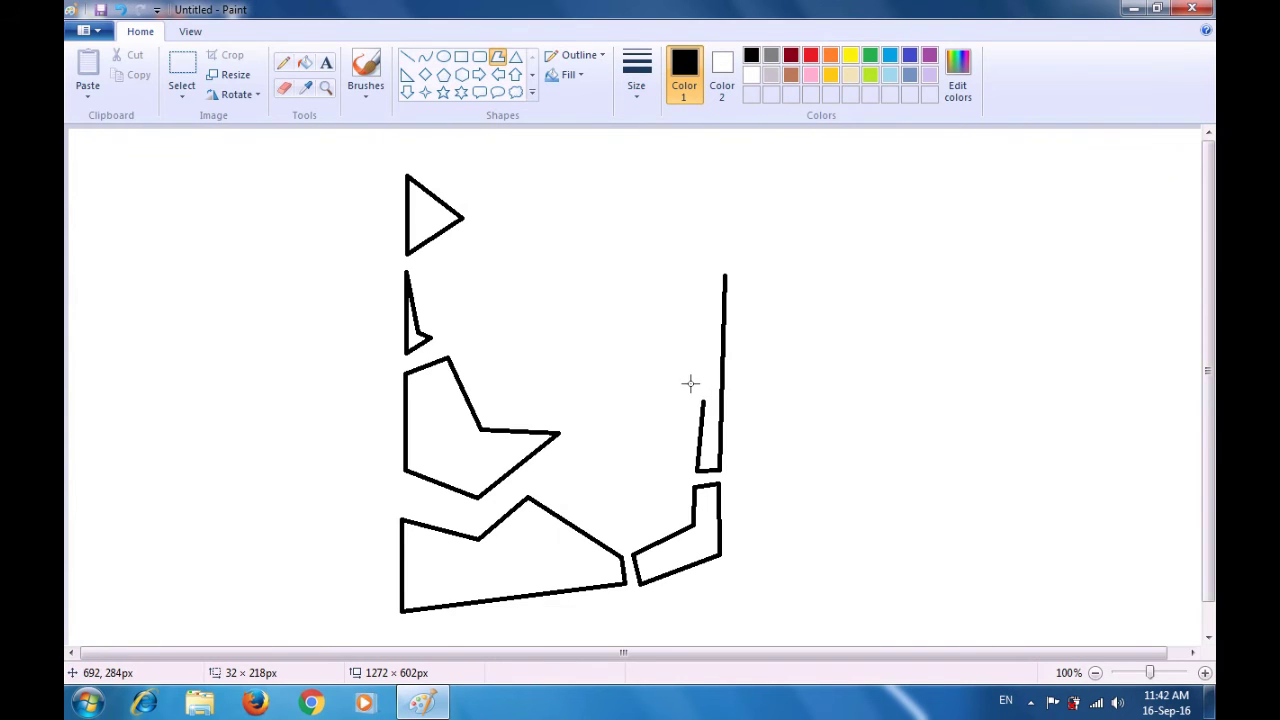
left_click(676, 295)
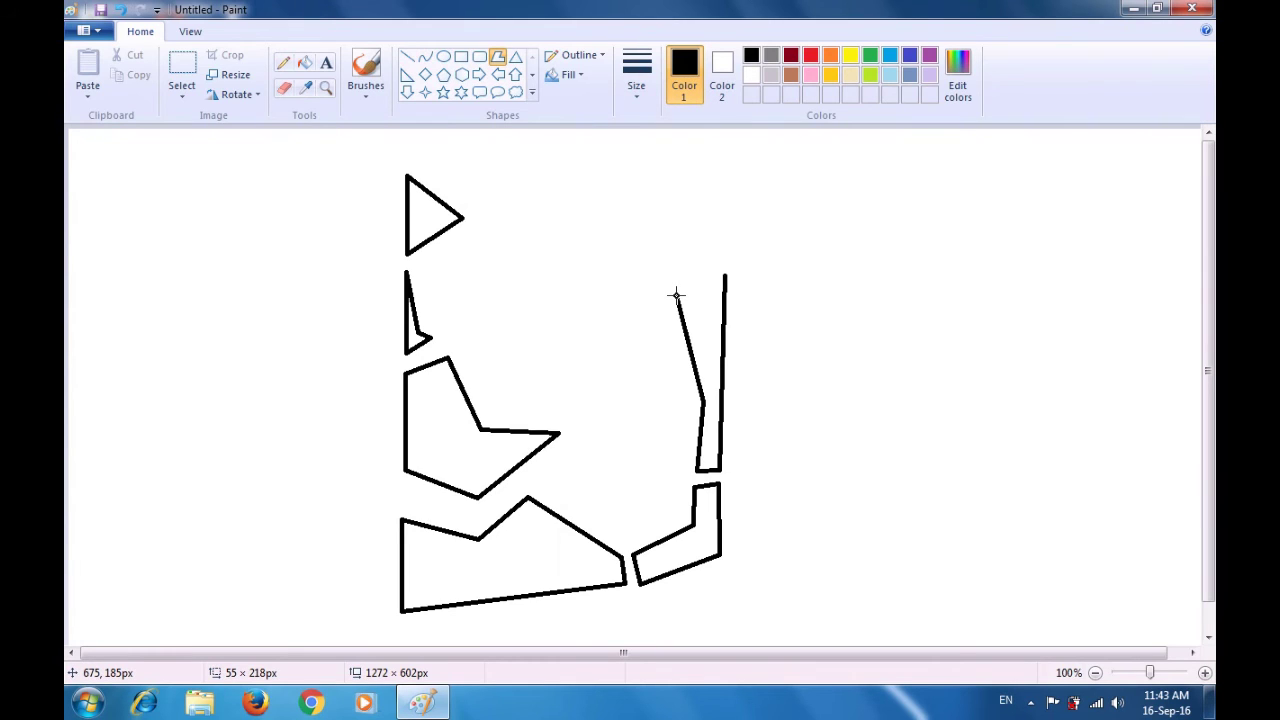
left_click(725, 276)
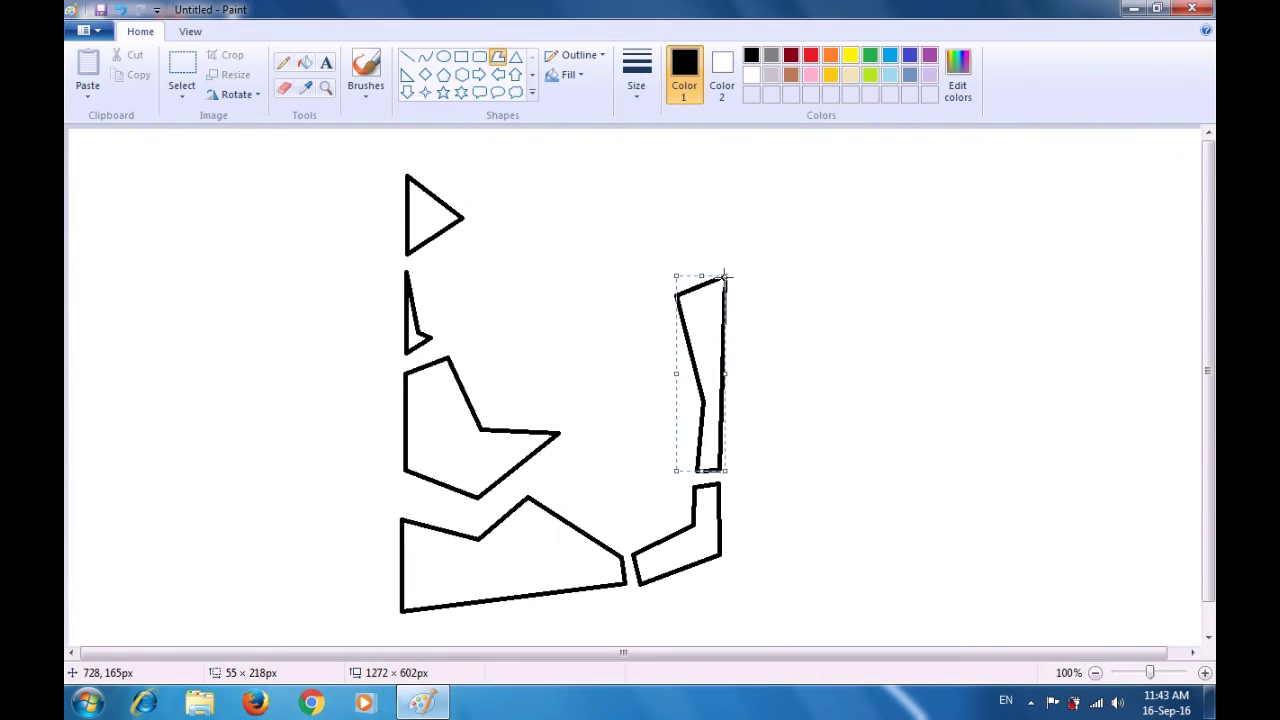
left_click(787, 300)
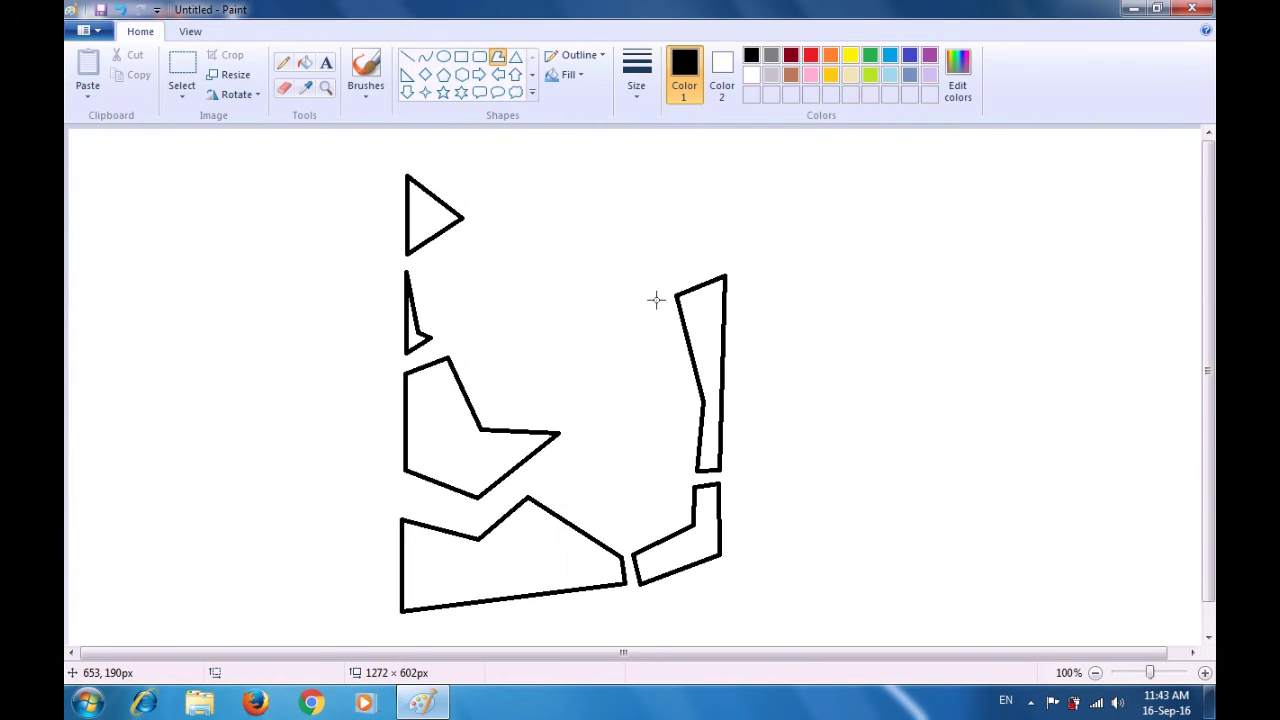
Draw a nine-sided black polygon about 130 × 242 px, with a jagged left side, just left of the tall narrow polygon.
left_click_drag(656, 299, 688, 396)
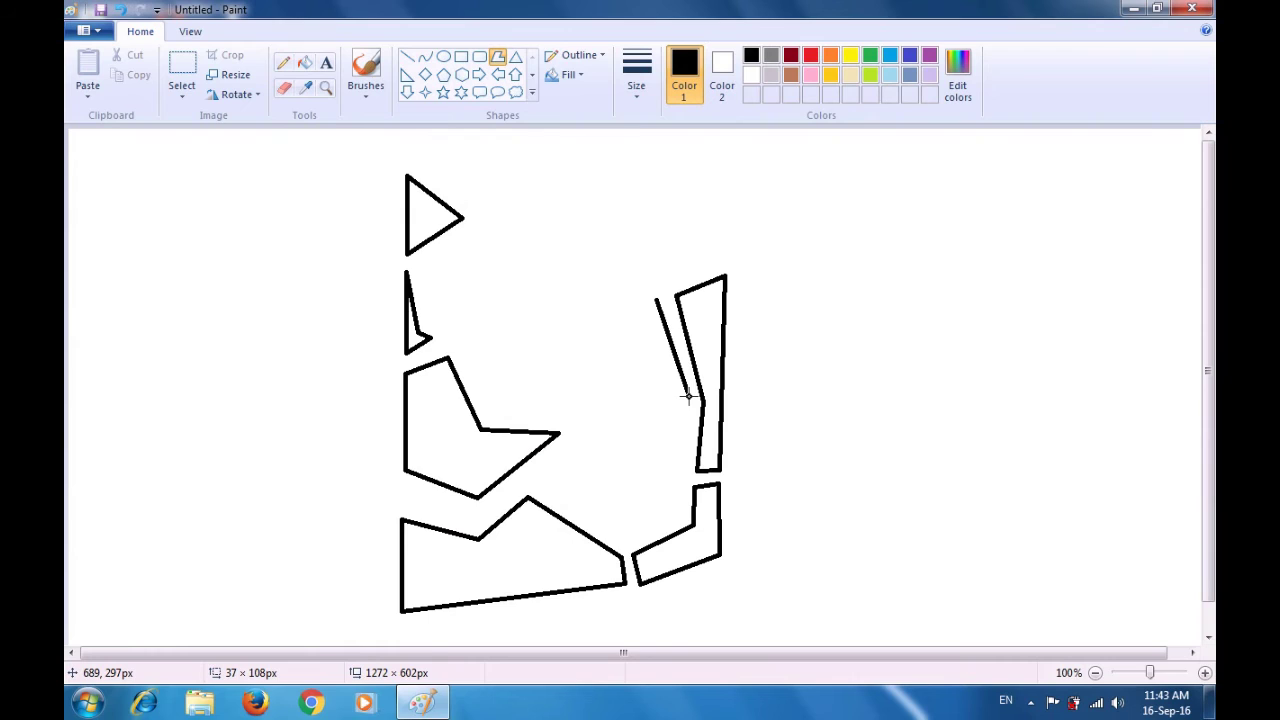
left_click_drag(688, 396, 688, 396)
left_click(671, 468)
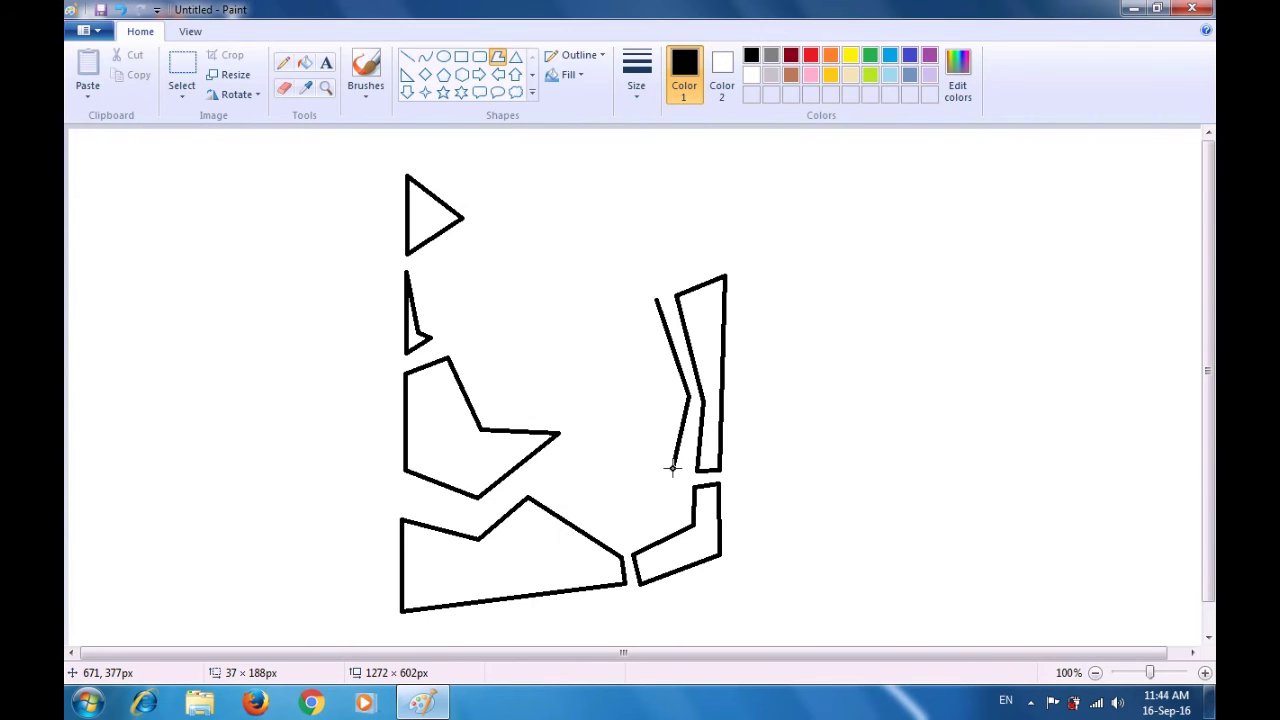
left_click(636, 516)
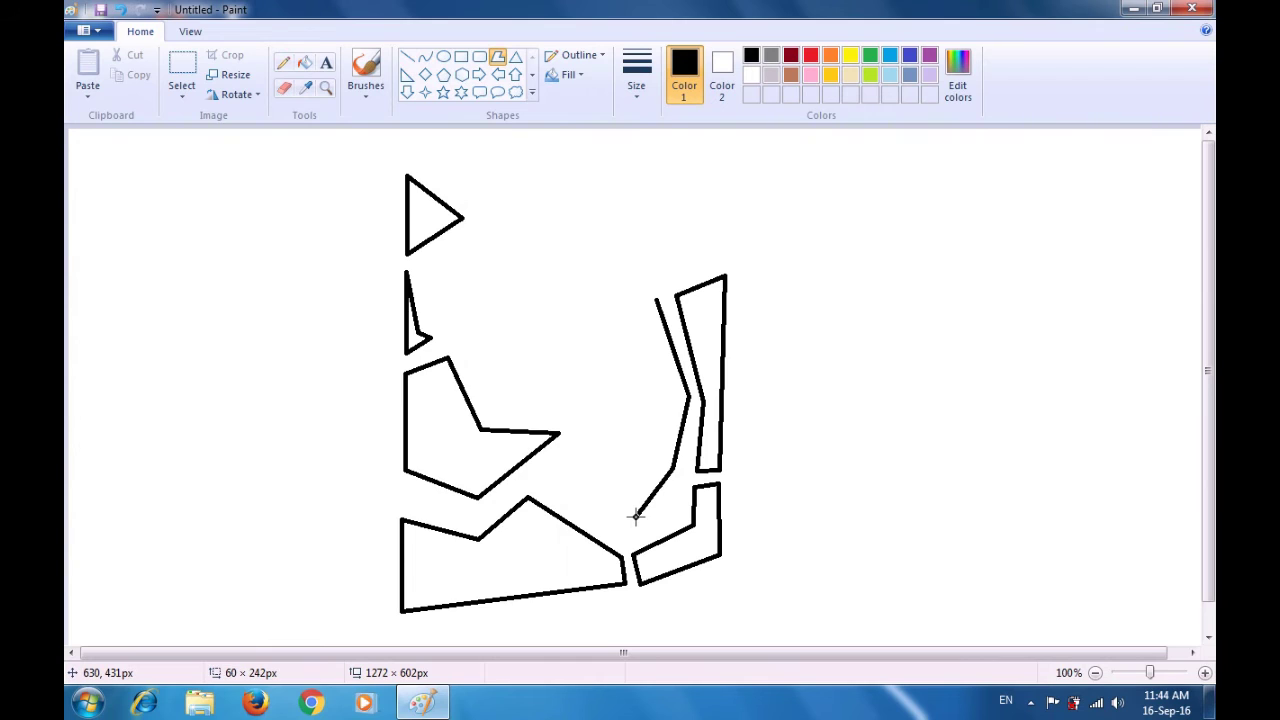
left_click(572, 477)
left_click(600, 428)
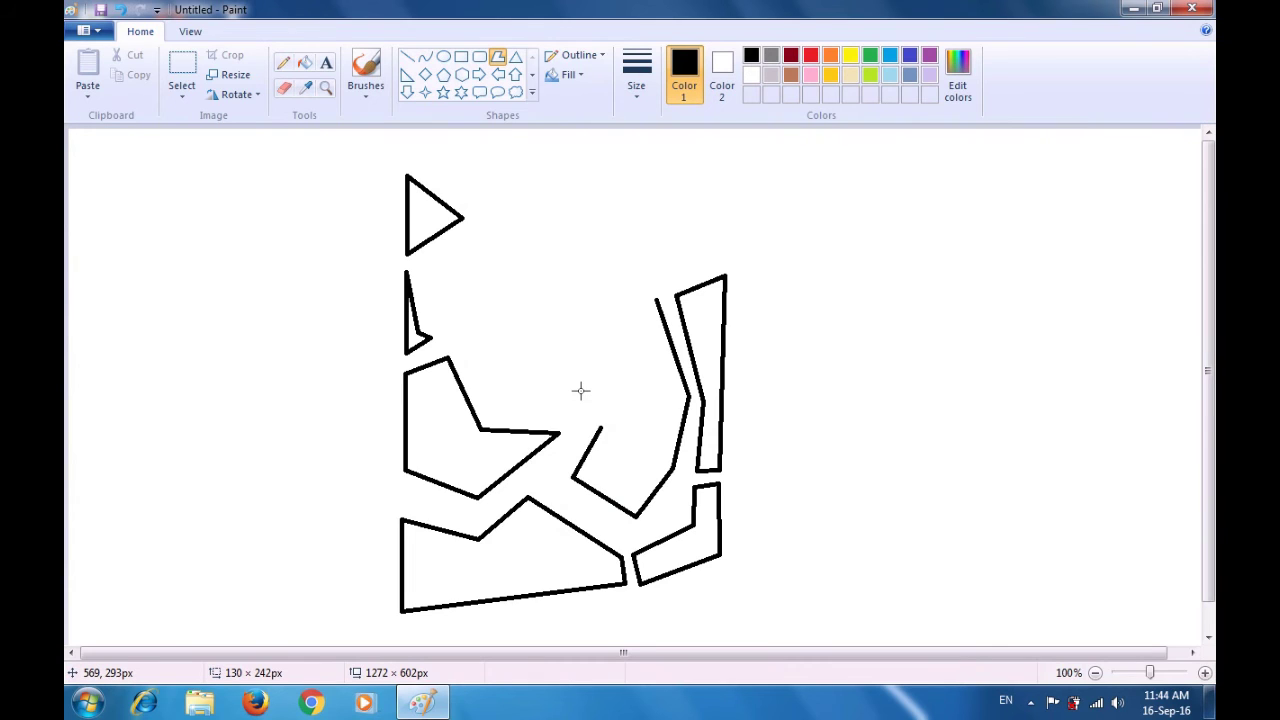
left_click(578, 386)
left_click(609, 371)
double_click(607, 320)
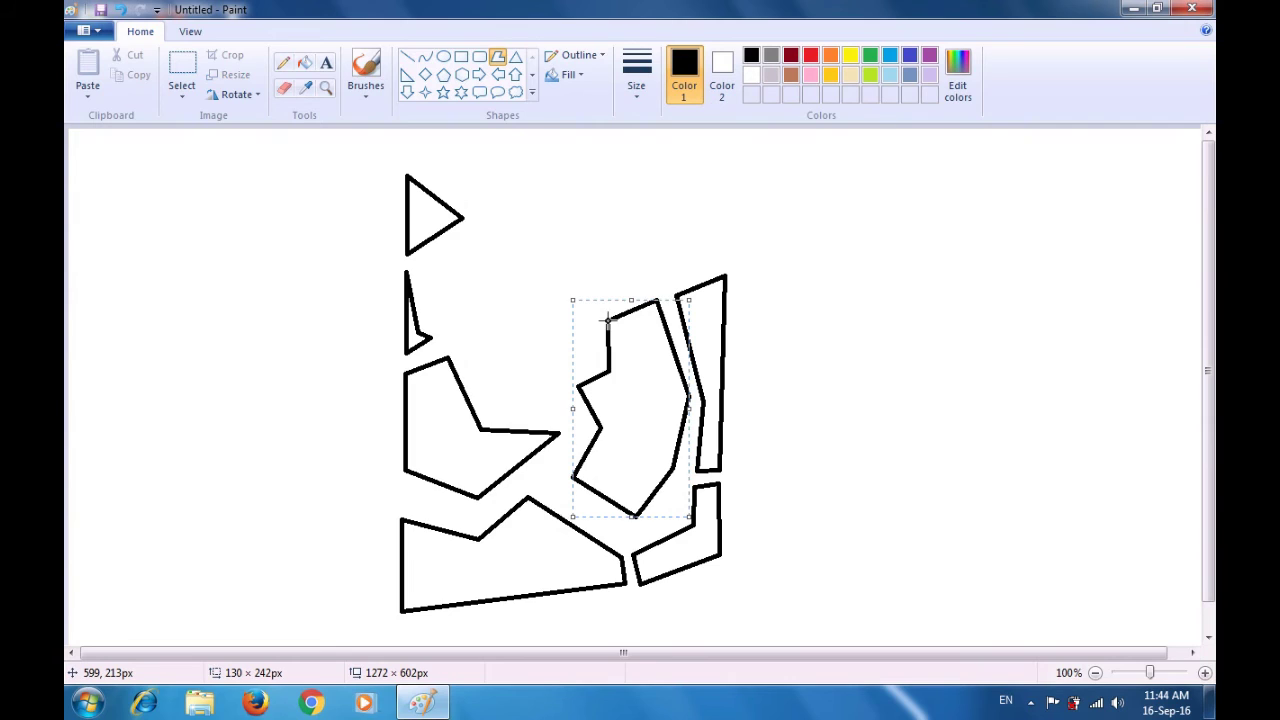
left_click(650, 276)
left_click(499, 391)
left_click_drag(499, 391, 548, 412)
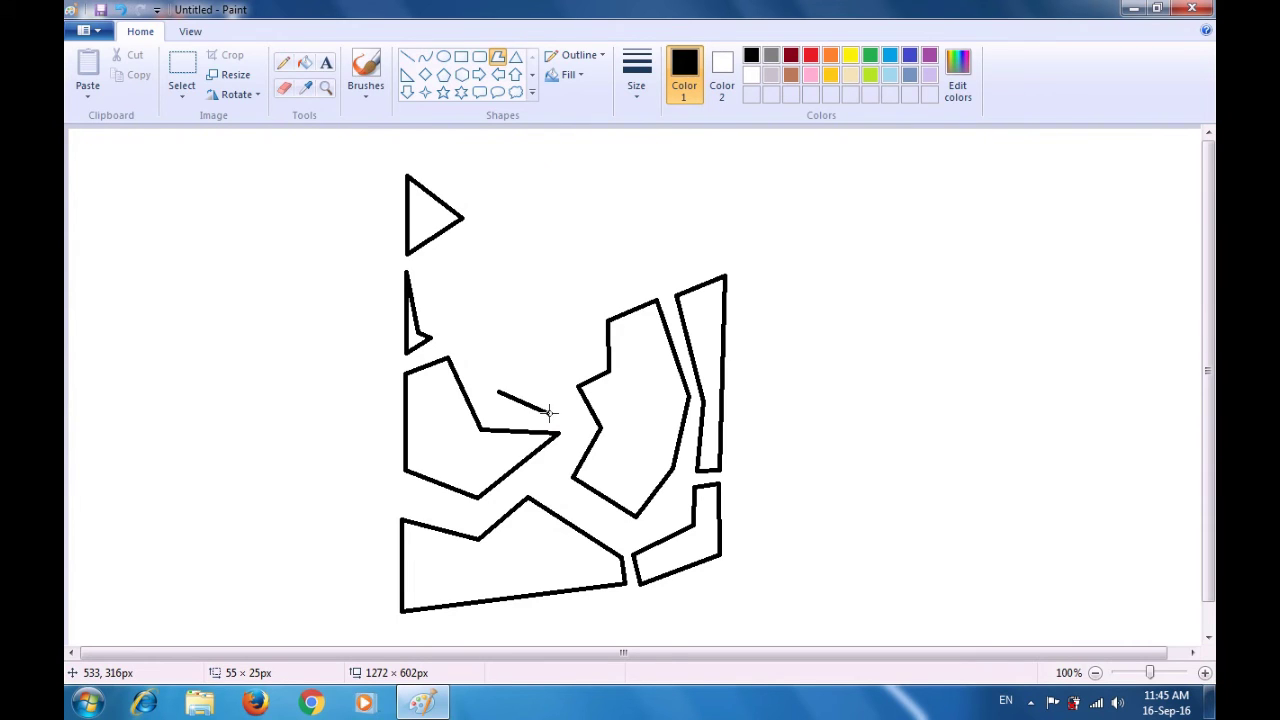
left_click(552, 363)
left_click(497, 390)
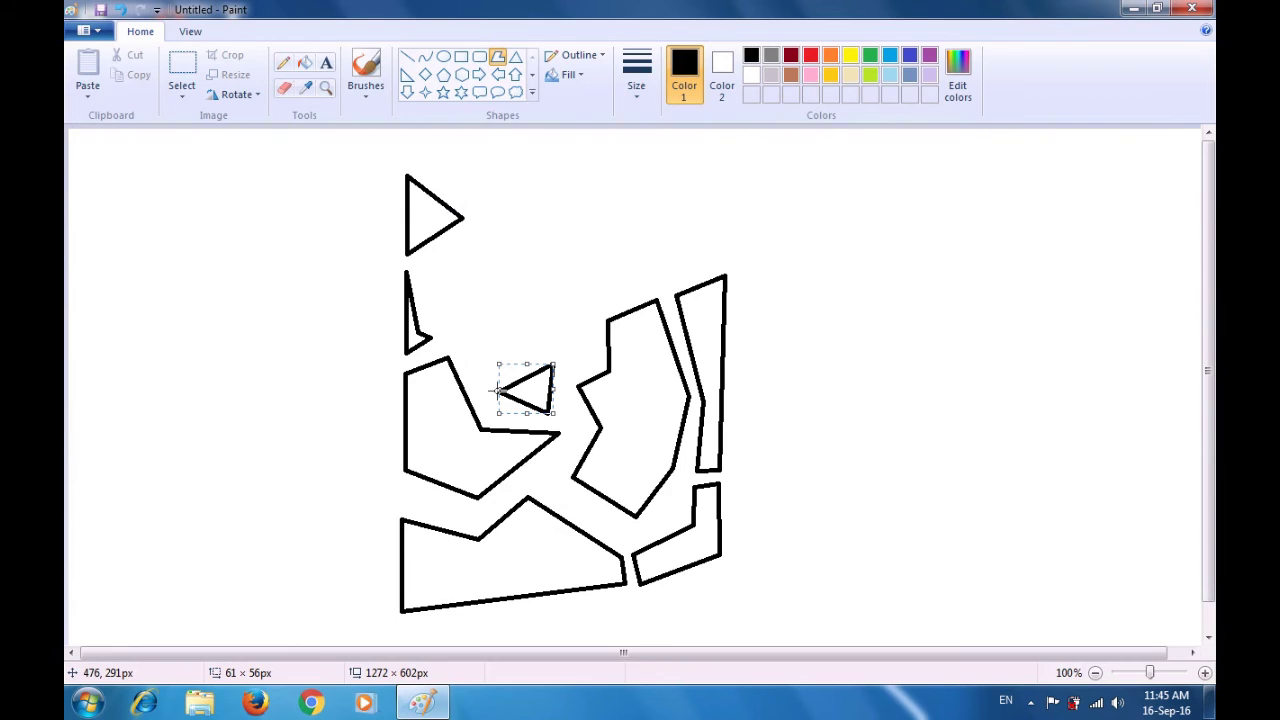
left_click(549, 317)
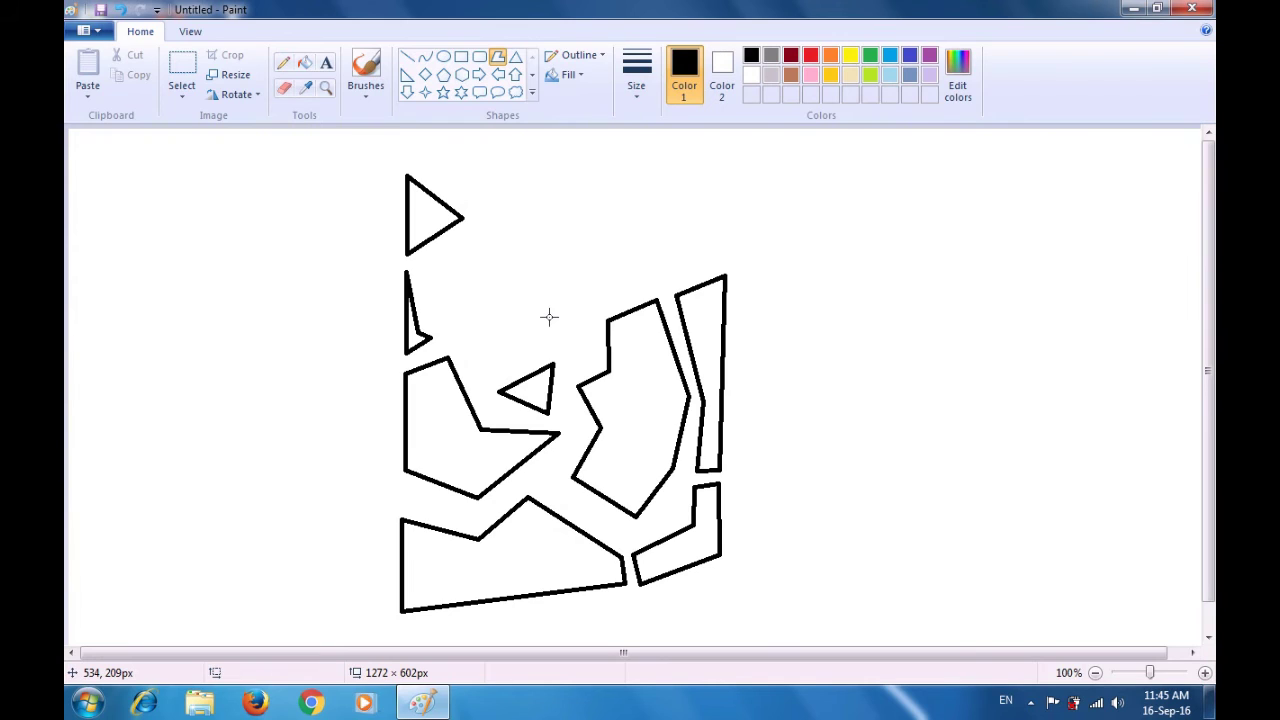
key("ctrl+z")
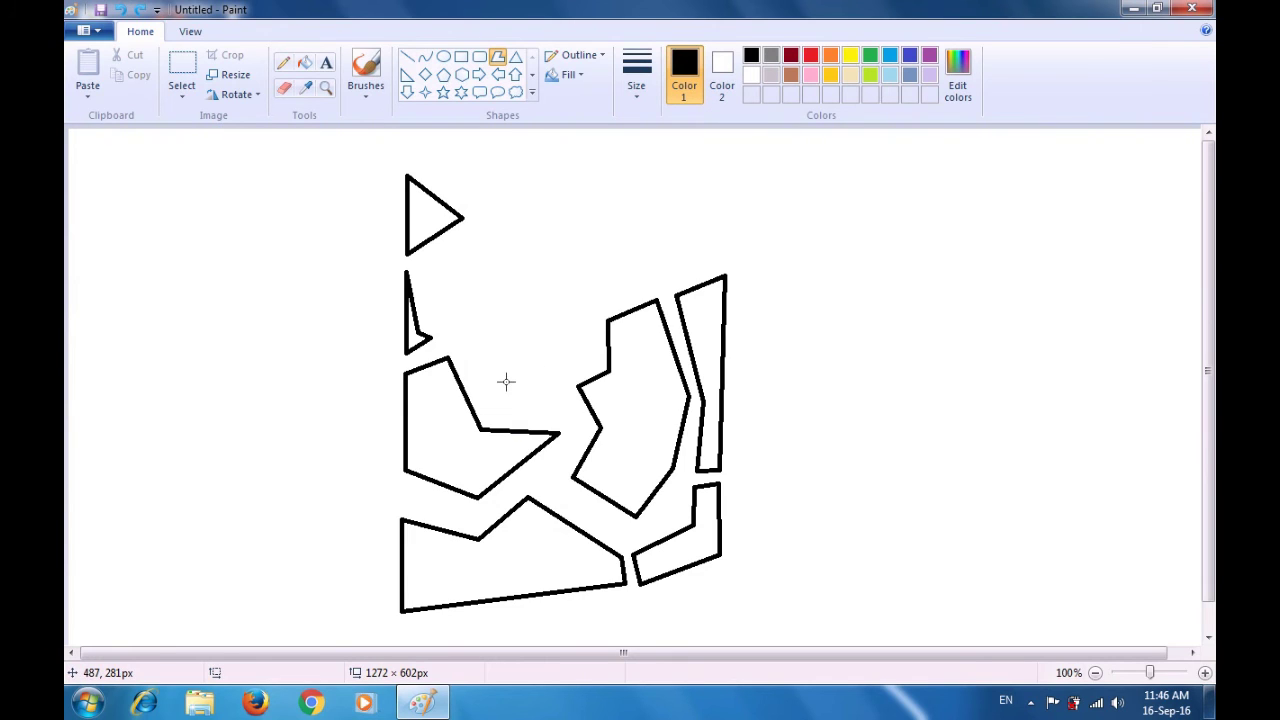
Draw a five-sided black polygon about 79 × 85 px between the notched six-sided polygon and the nine-sided polygon.
left_click_drag(492, 390, 545, 422)
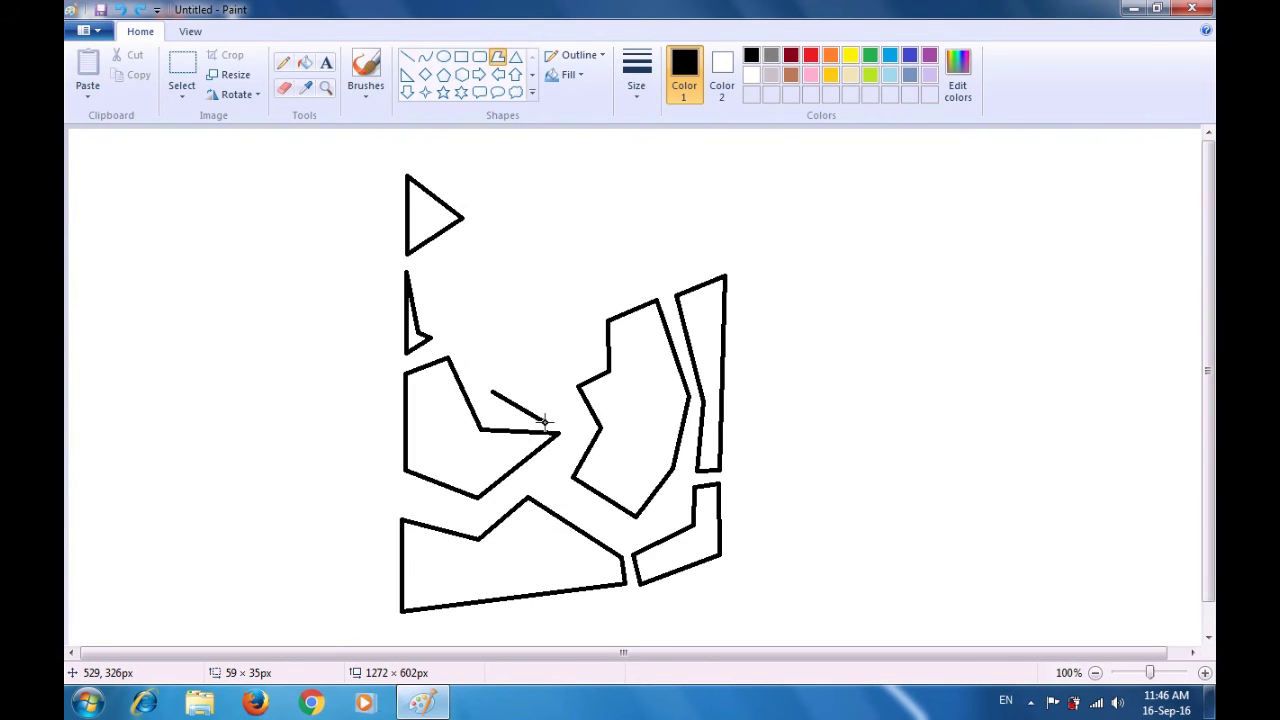
left_click_drag(545, 421, 547, 424)
left_click(563, 377)
left_click(551, 346)
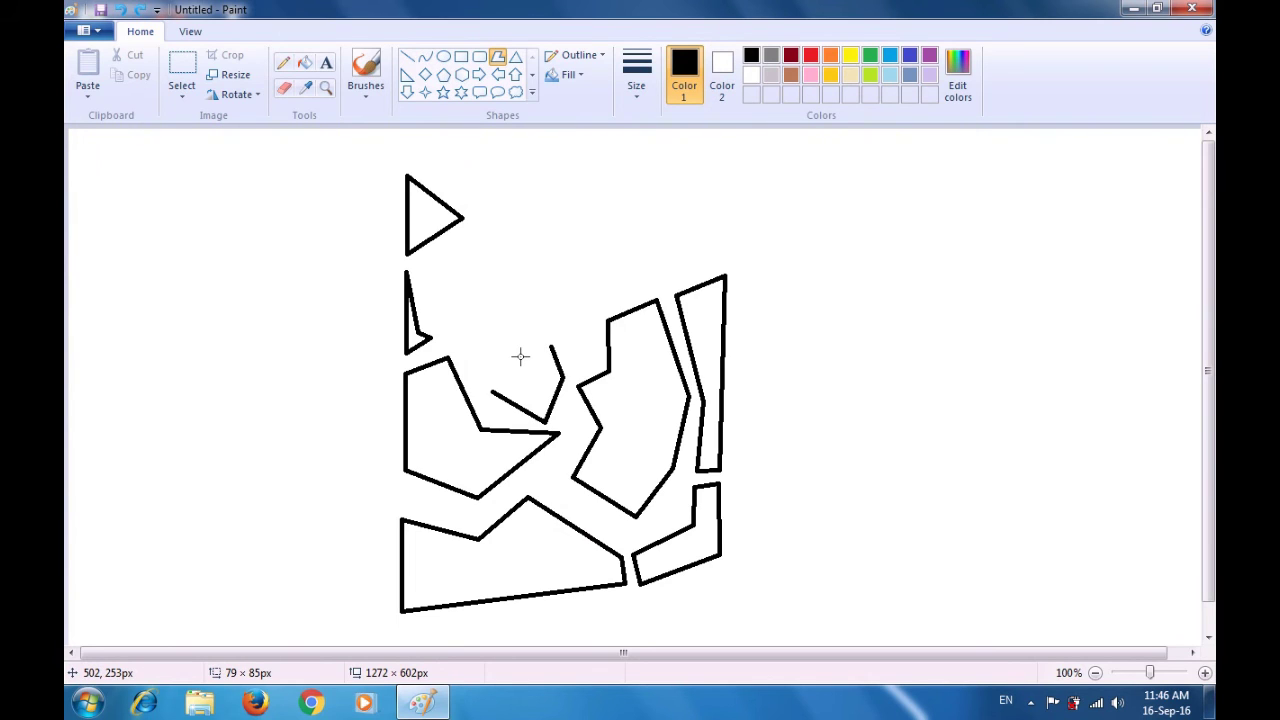
left_click(519, 356)
left_click(491, 392)
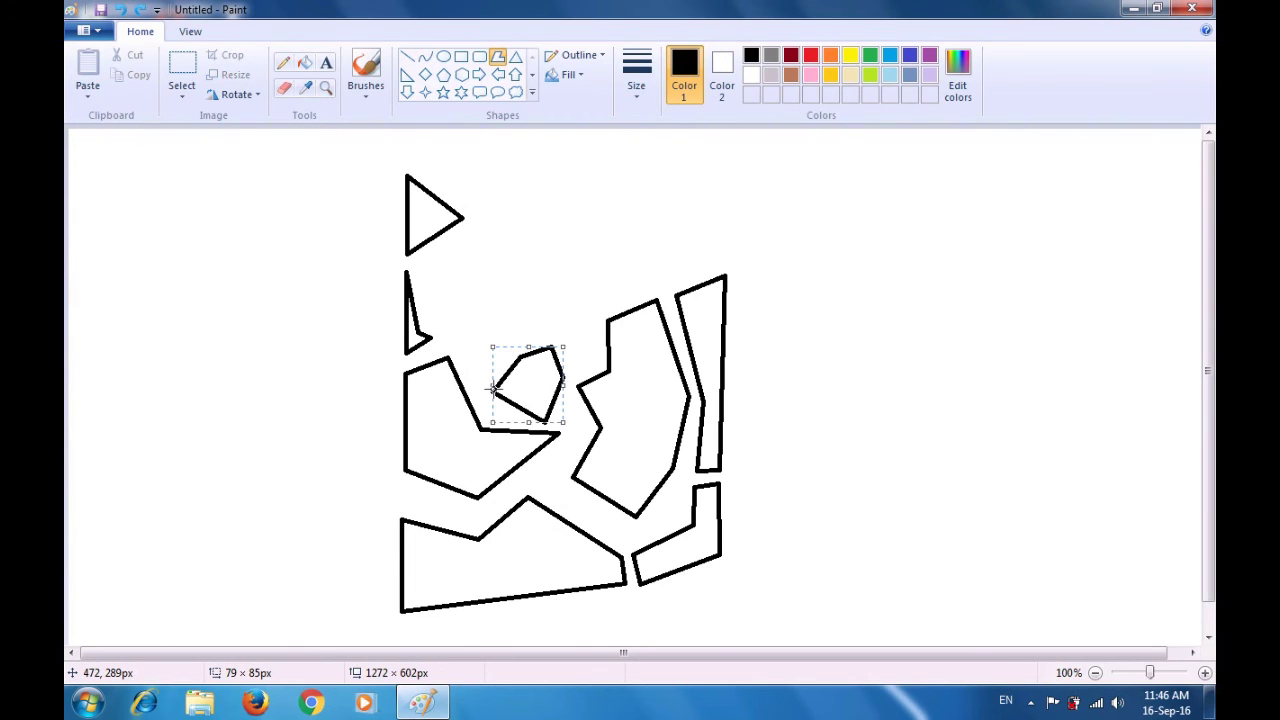
left_click(543, 322)
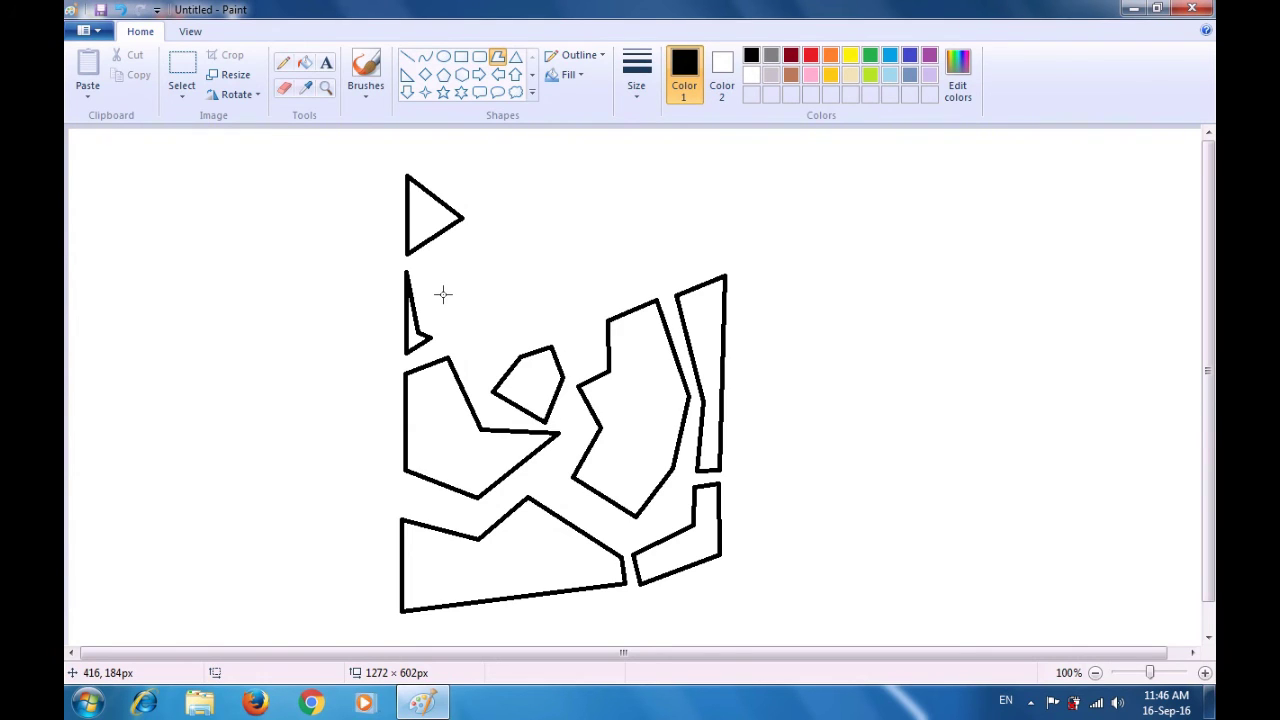
Draw a five-sided black polygon about 105 × 92 px to the lower right of the top triangle, above the small pentagon.
left_click_drag(443, 294, 517, 255)
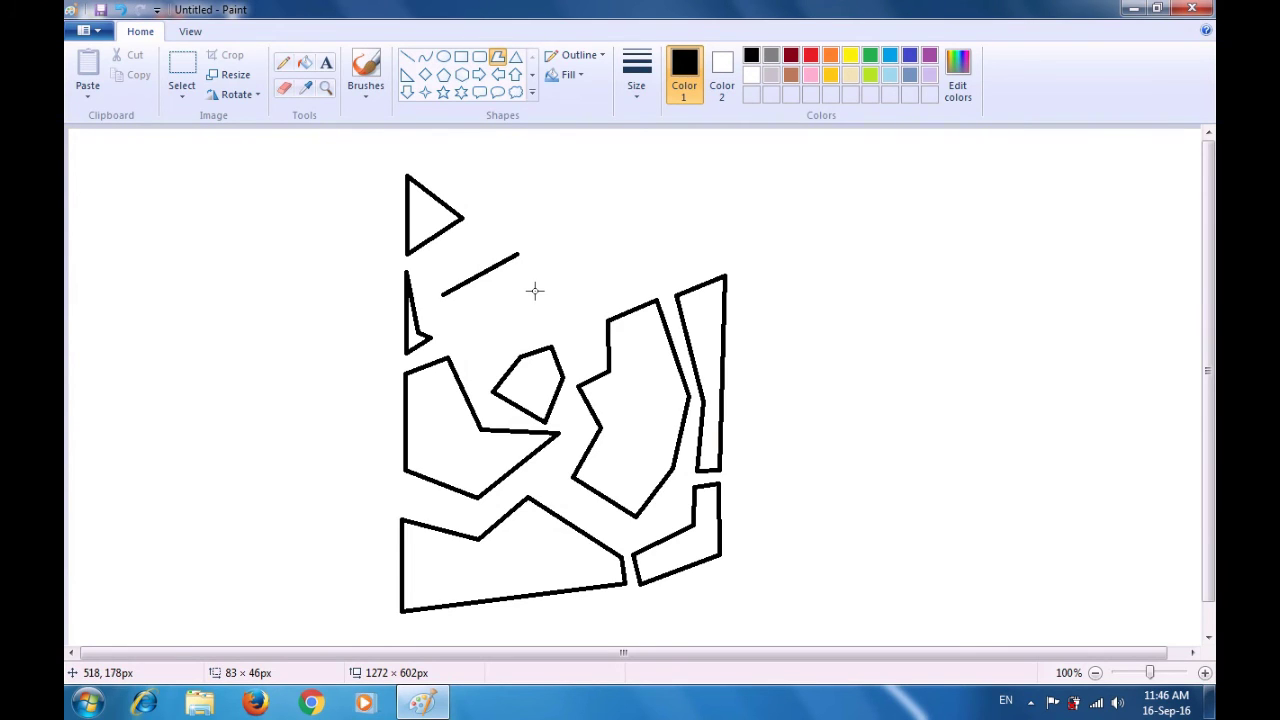
left_click(536, 292)
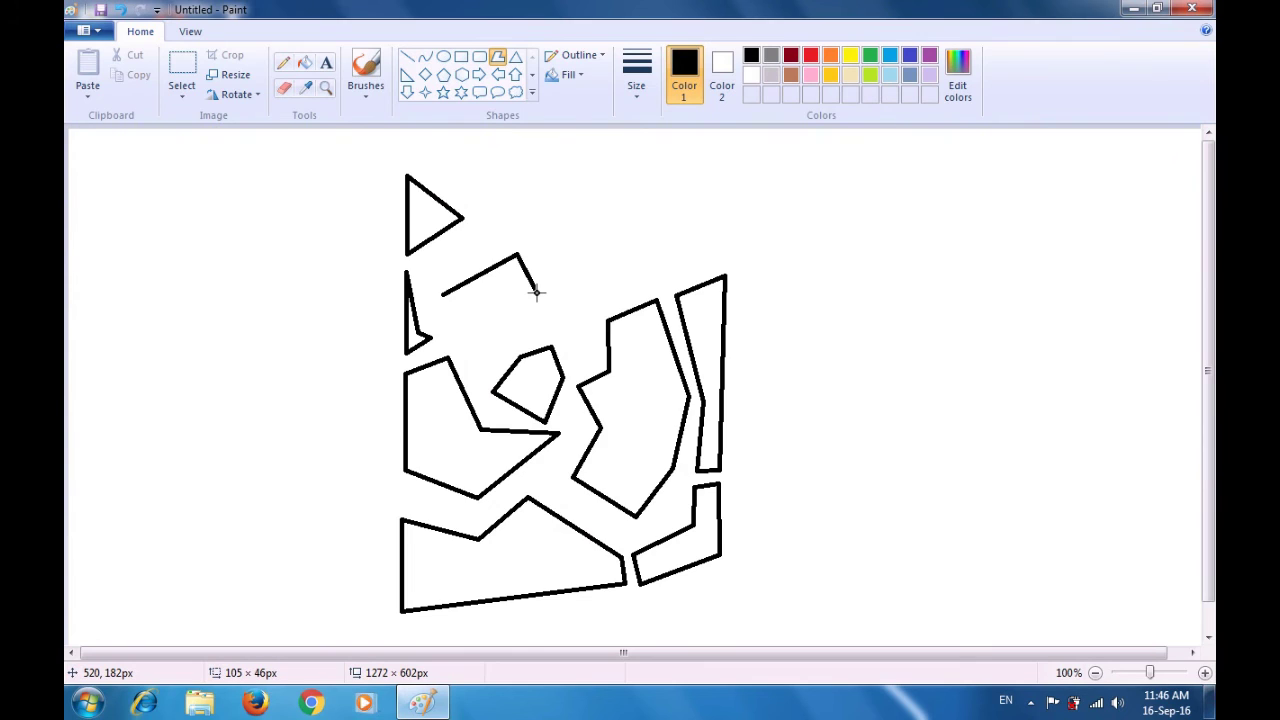
left_click(499, 336)
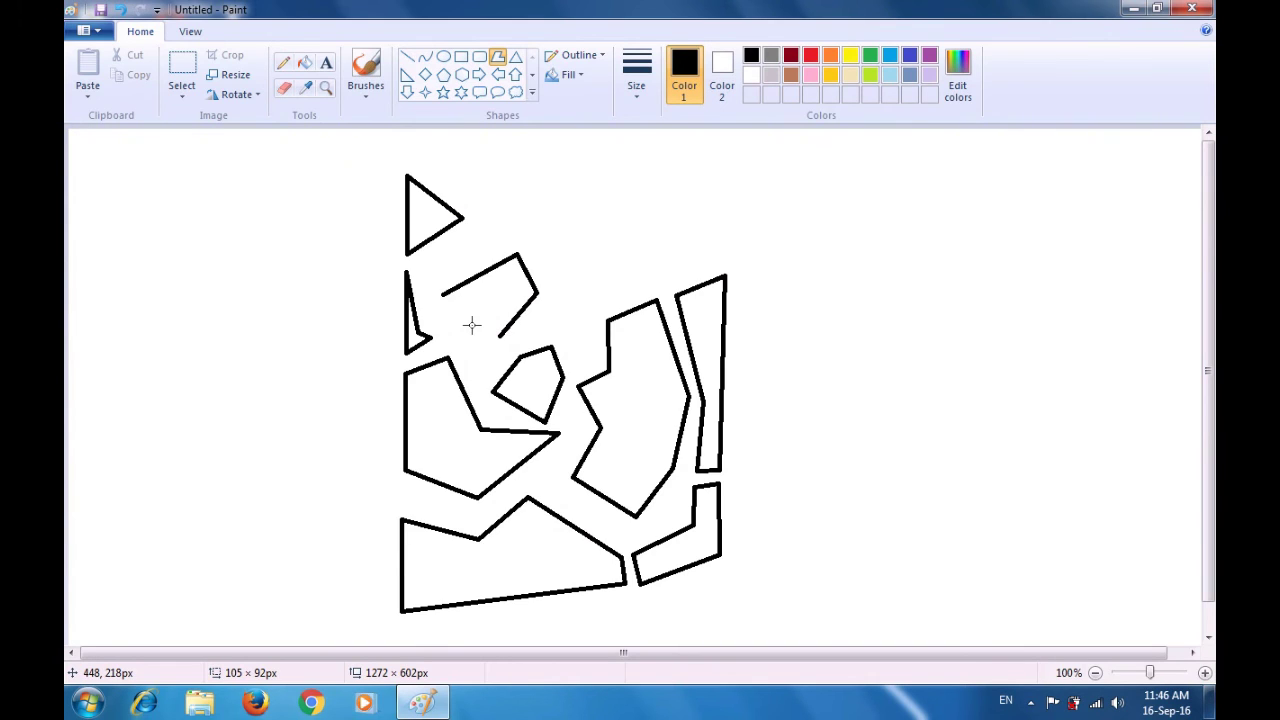
left_click(472, 325)
left_click(442, 295)
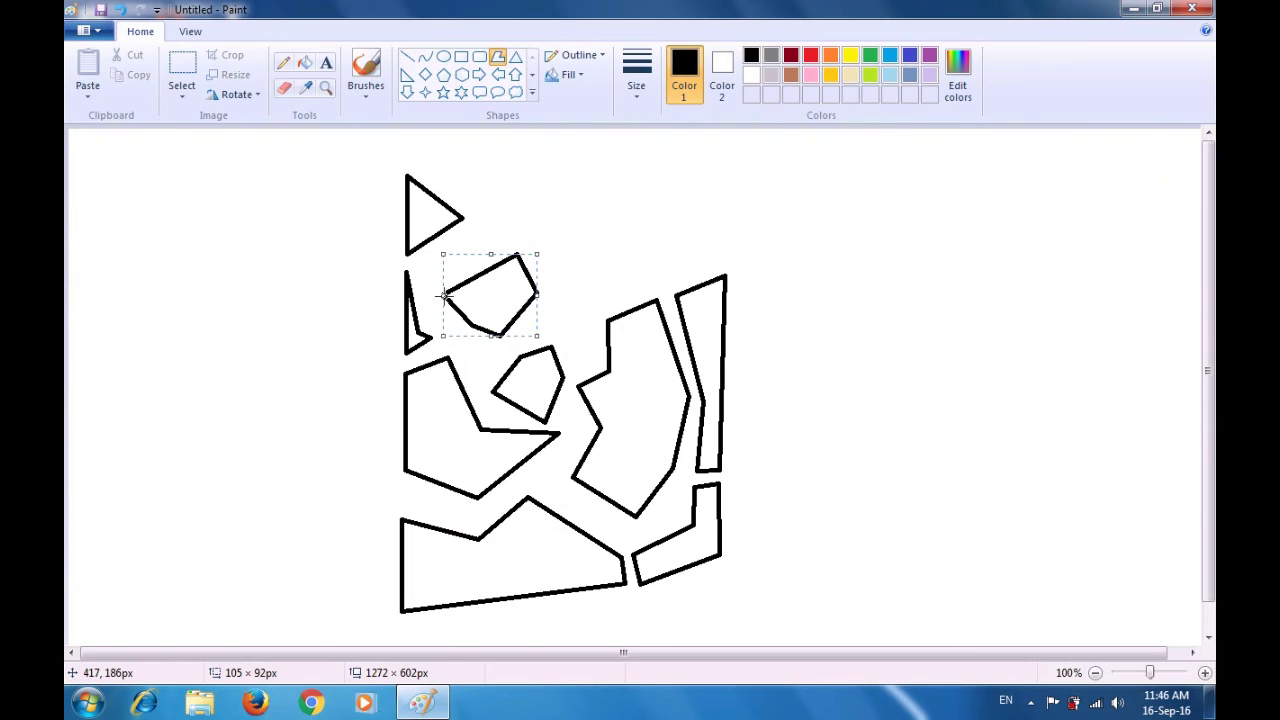
Draw a notched eight-sided black polygon about 79 × 90 px to the upper right of the 105 × 92 px five-sided polygon.
left_click(579, 290)
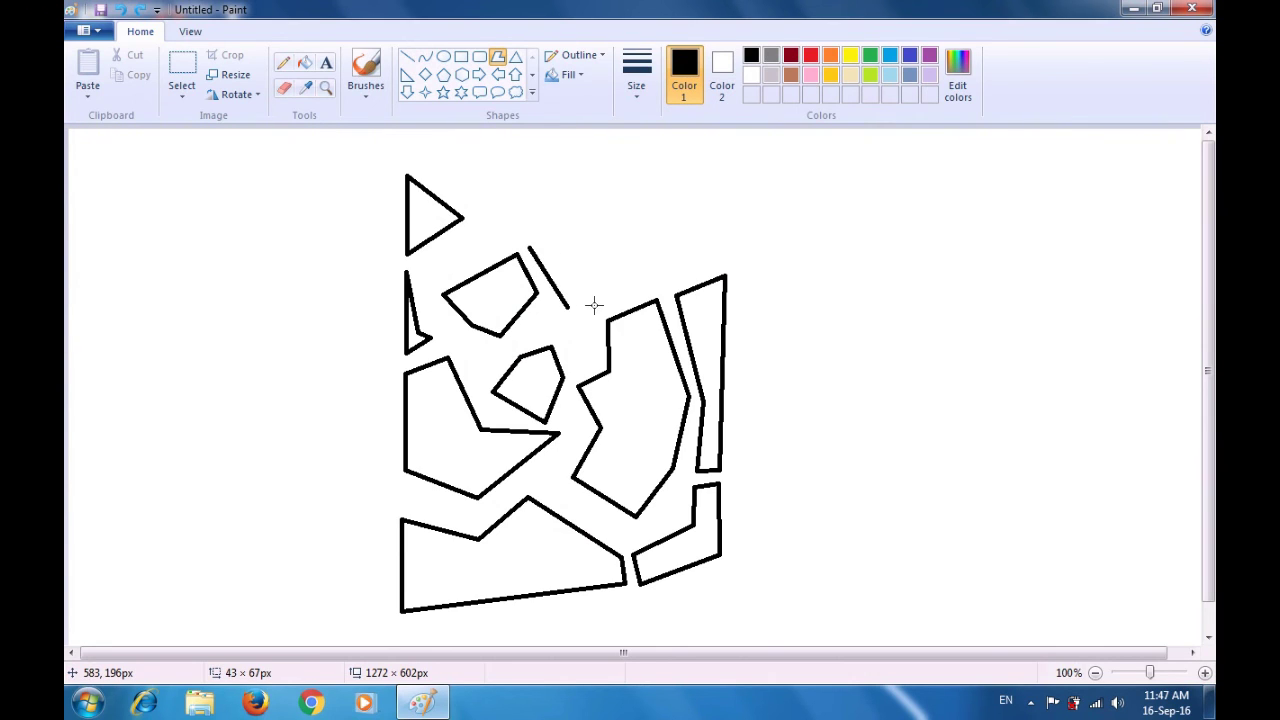
left_click(597, 305)
left_click_drag(597, 305, 599, 306)
left_click(599, 275)
left_click(559, 228)
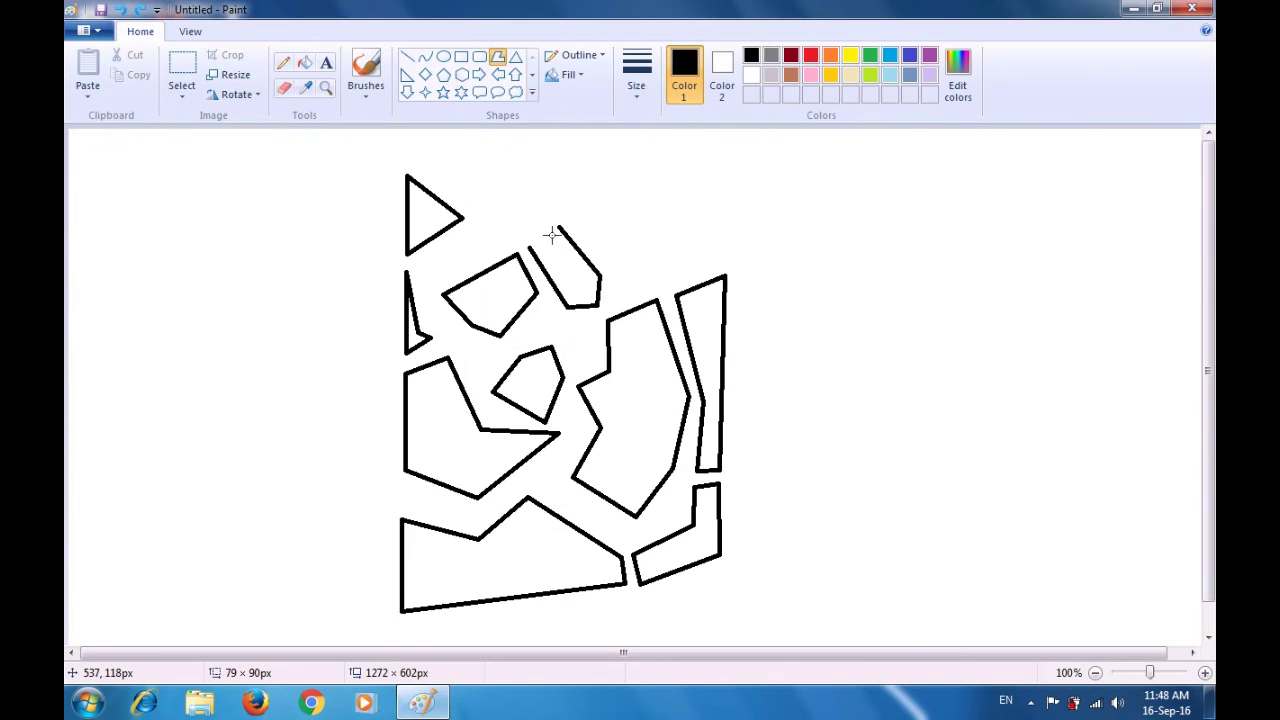
left_click(549, 239)
left_click(555, 250)
left_click(541, 242)
left_click(541, 244)
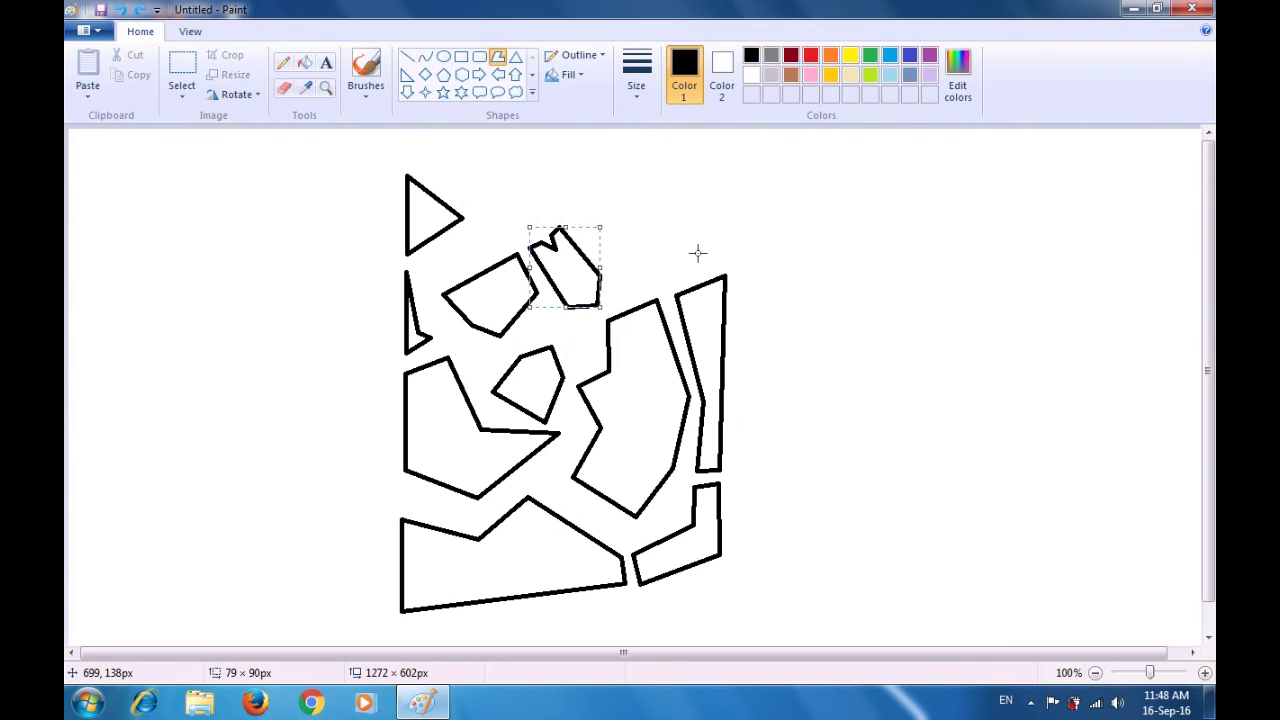
left_click(698, 253)
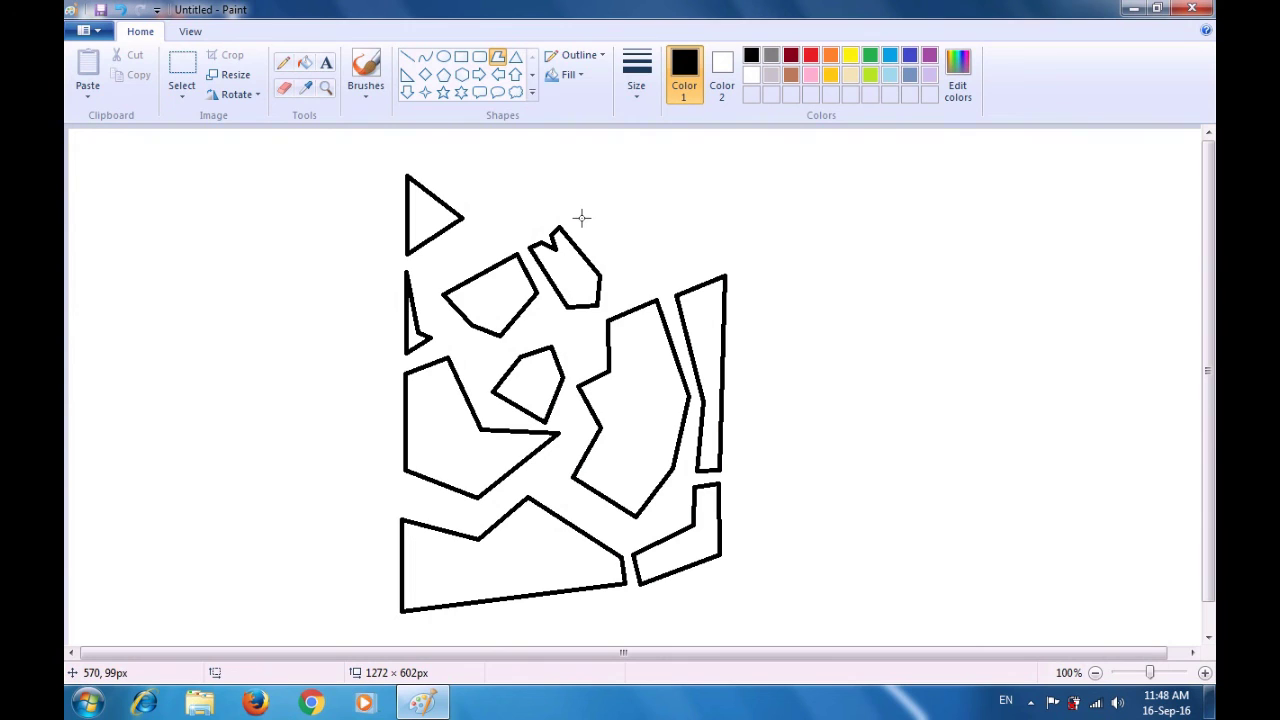
Draw a slanted four-sided black polygon about 151 × 109 px above the nine-sided and tall narrow polygons.
left_click_drag(581, 217, 621, 282)
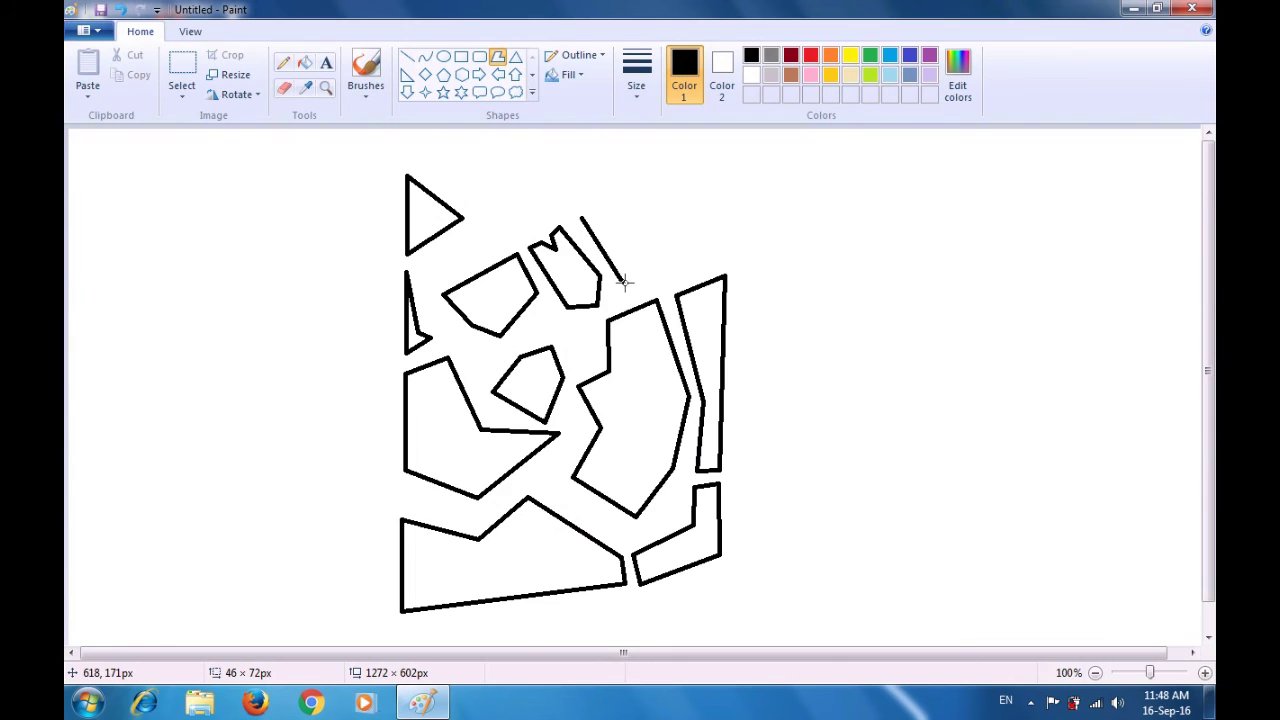
left_click(716, 243)
left_click(689, 184)
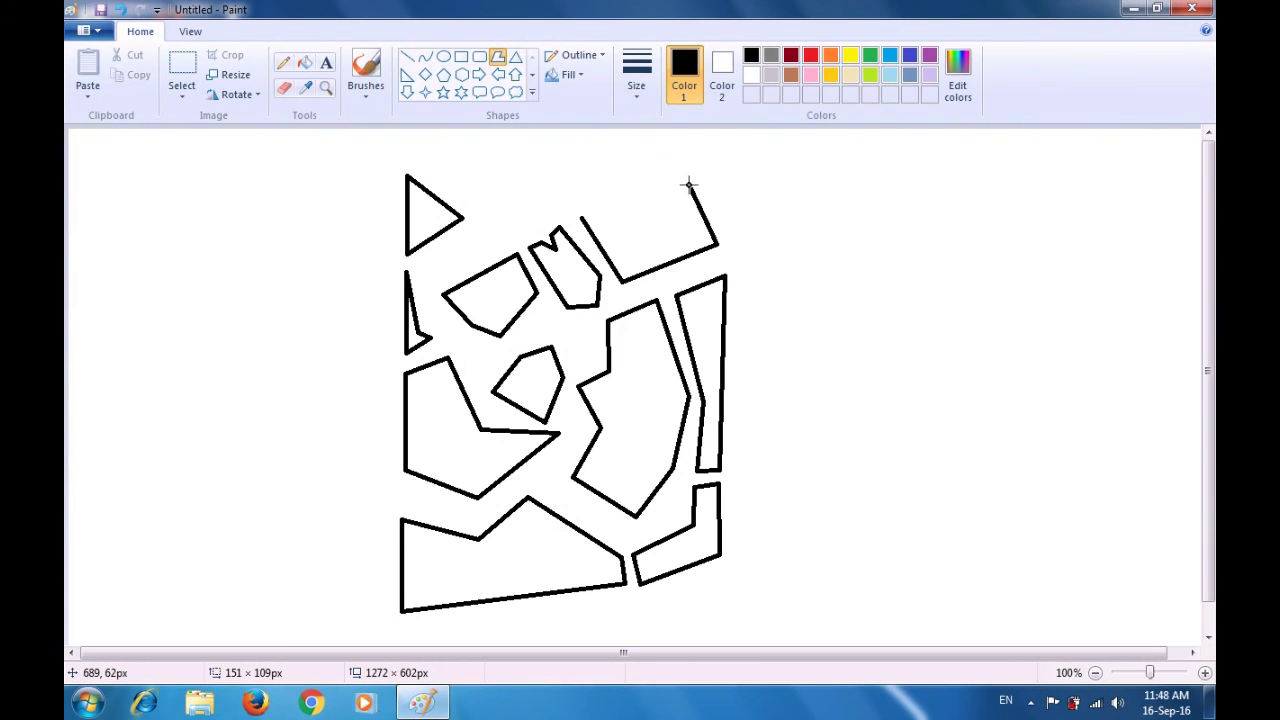
left_click(582, 215)
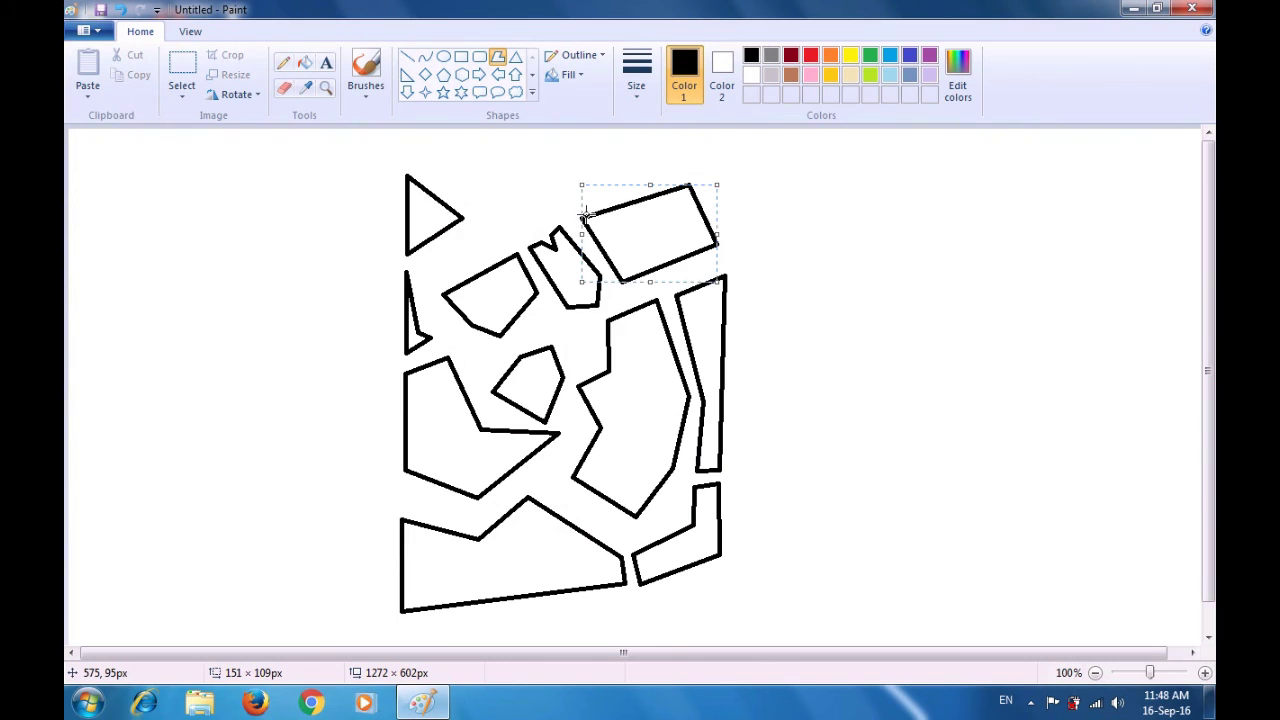
left_click(772, 238)
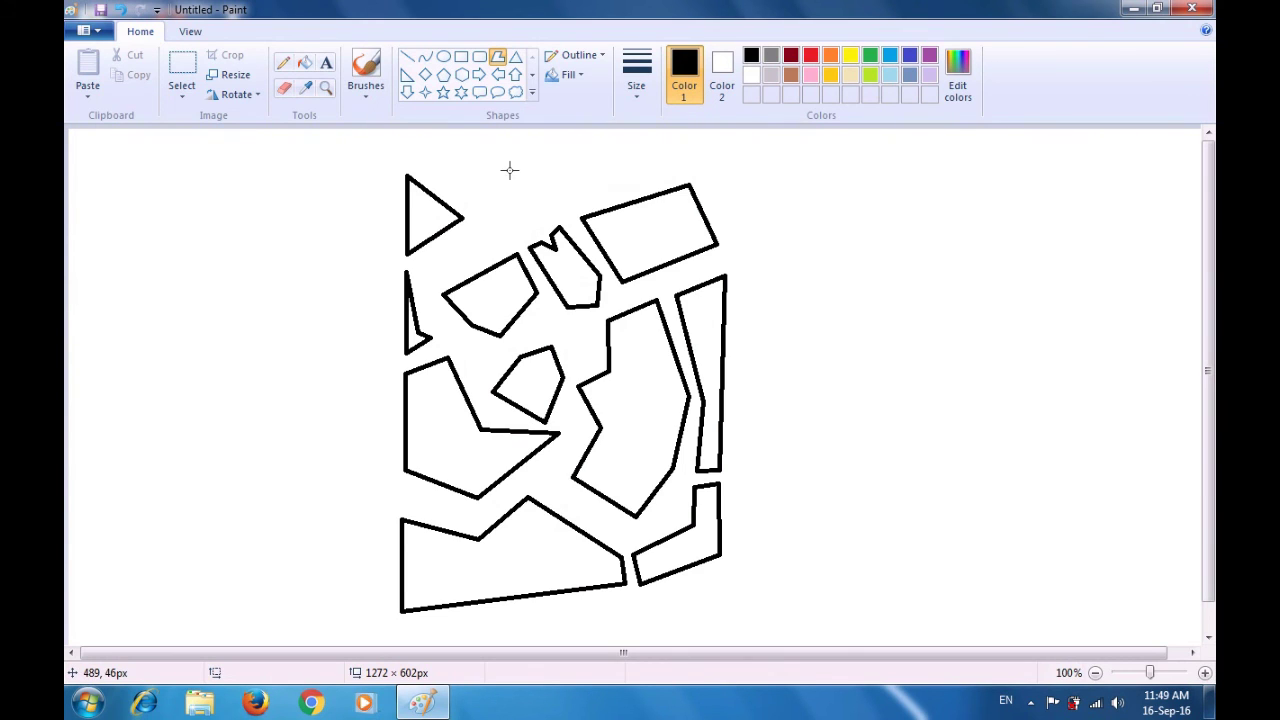
Draw a small notched six-sided black polygon about 53 × 34 px above the eight-sided polygon, near the canvas top.
left_click_drag(510, 168, 519, 188)
left_click(533, 193)
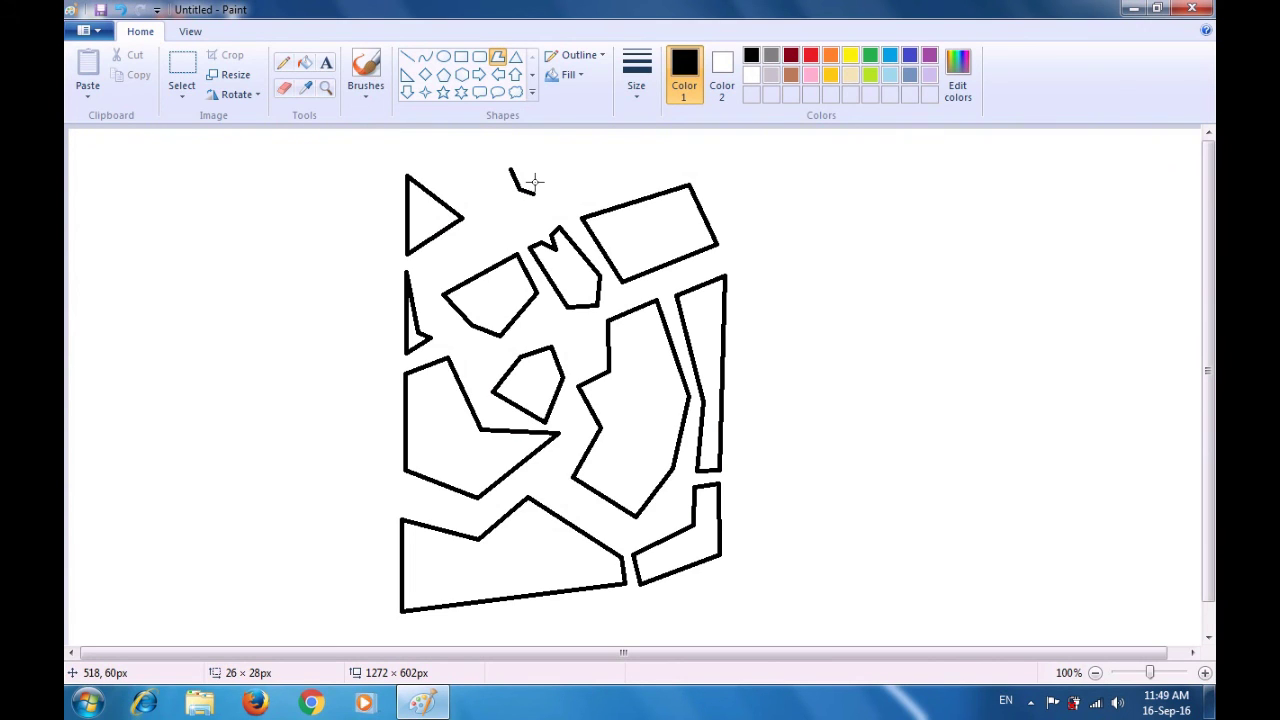
left_click(535, 180)
left_click(557, 175)
left_click_drag(557, 175, 554, 164)
left_click(511, 168)
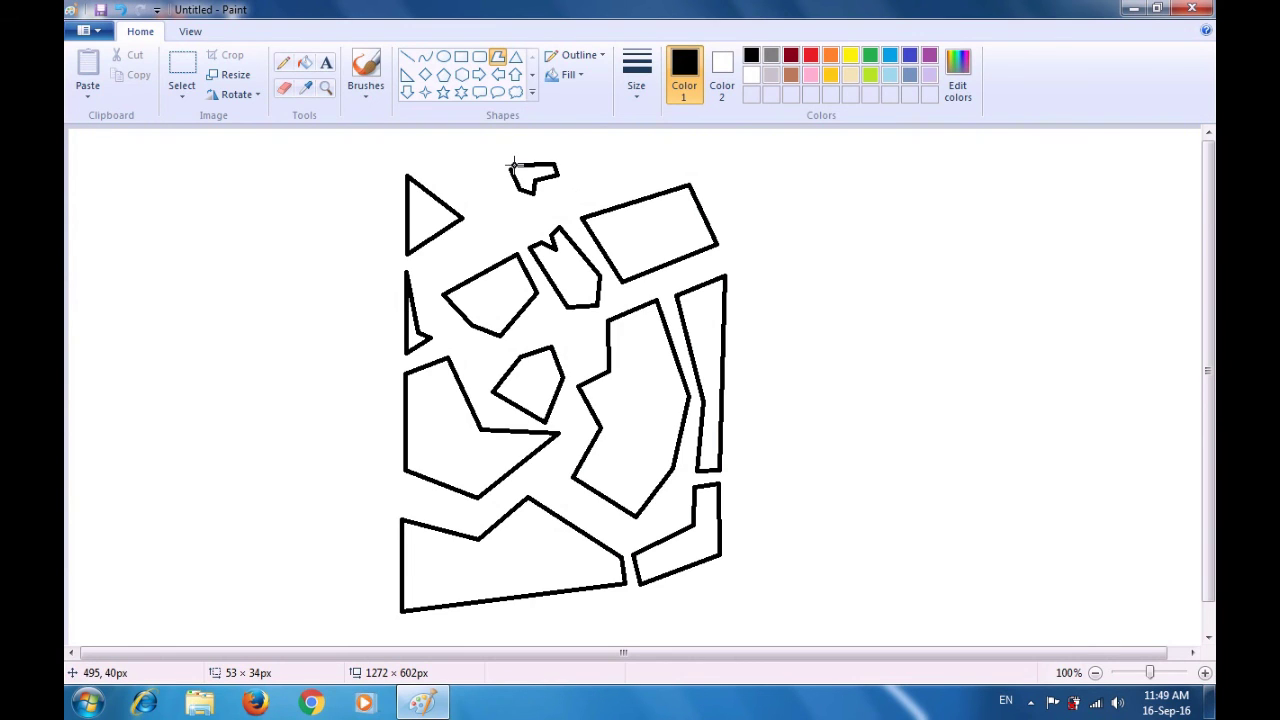
left_click(621, 170)
Draw a six-sided black polygon about 62 × 42 px between the top triangle and the small notched six-sided polygon.
left_click_drag(454, 181, 502, 174)
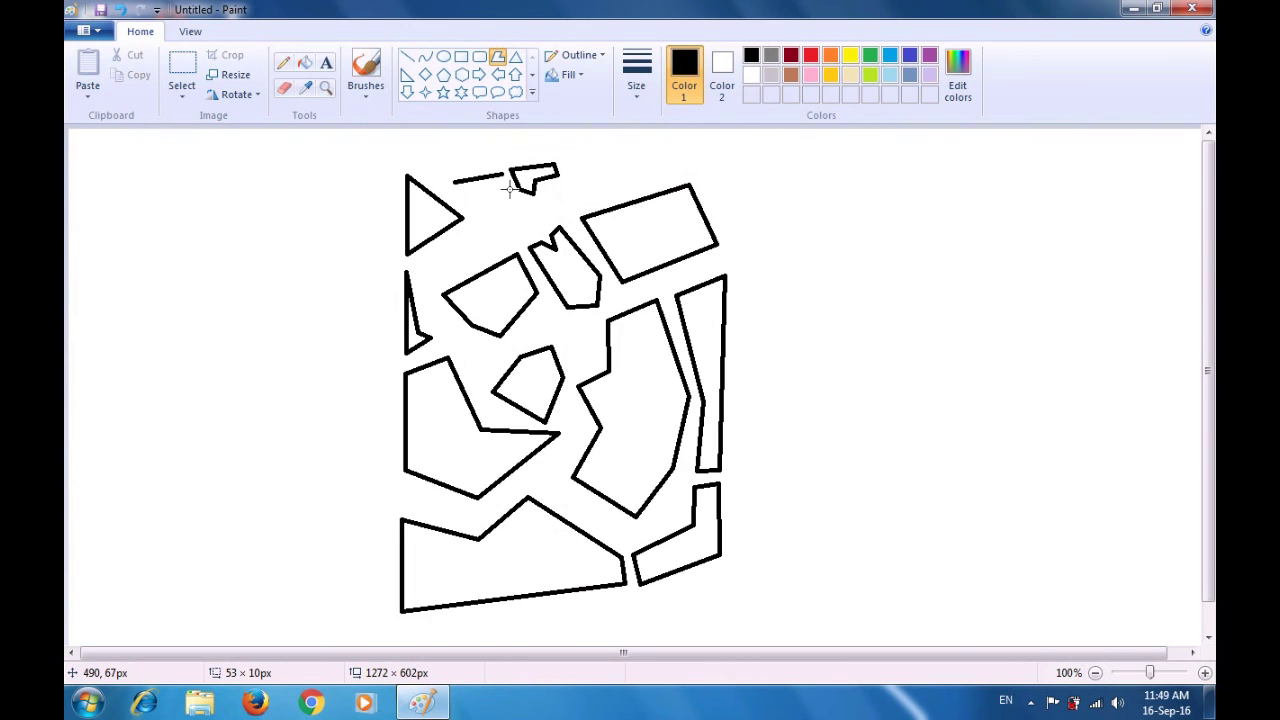
left_click(509, 192)
left_click(491, 210)
left_click(484, 196)
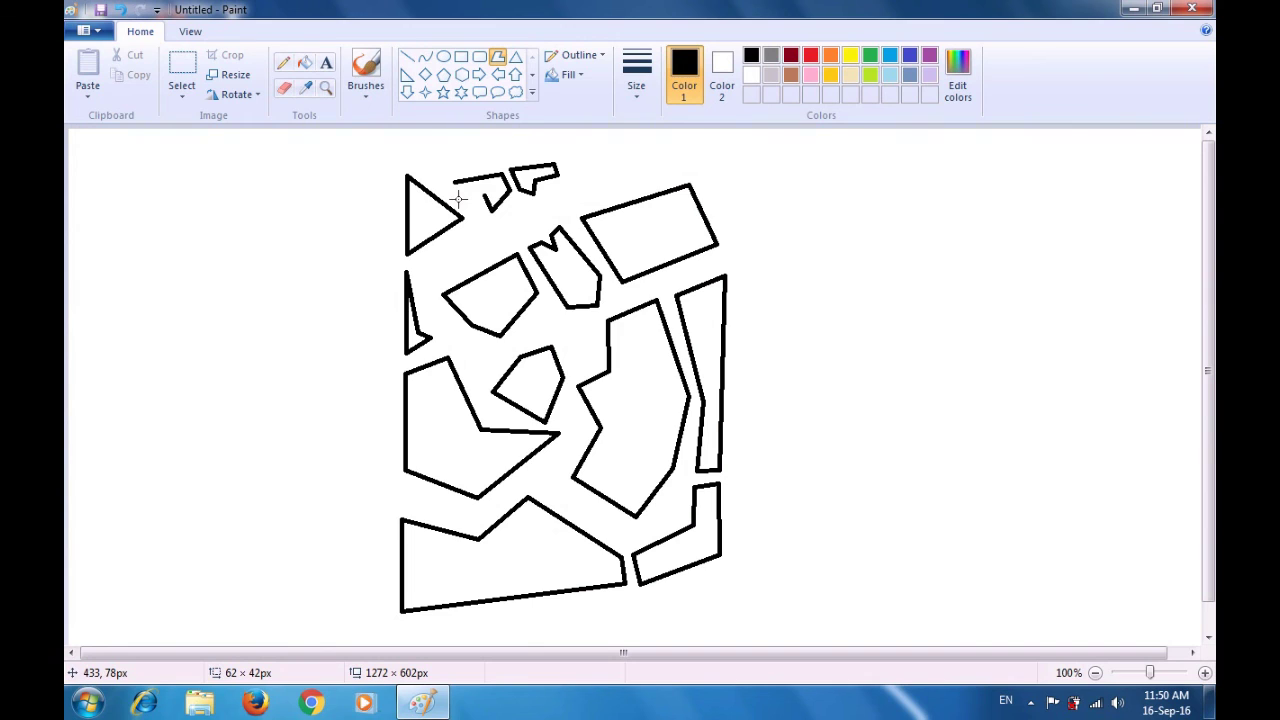
left_click(458, 199)
left_click(455, 182)
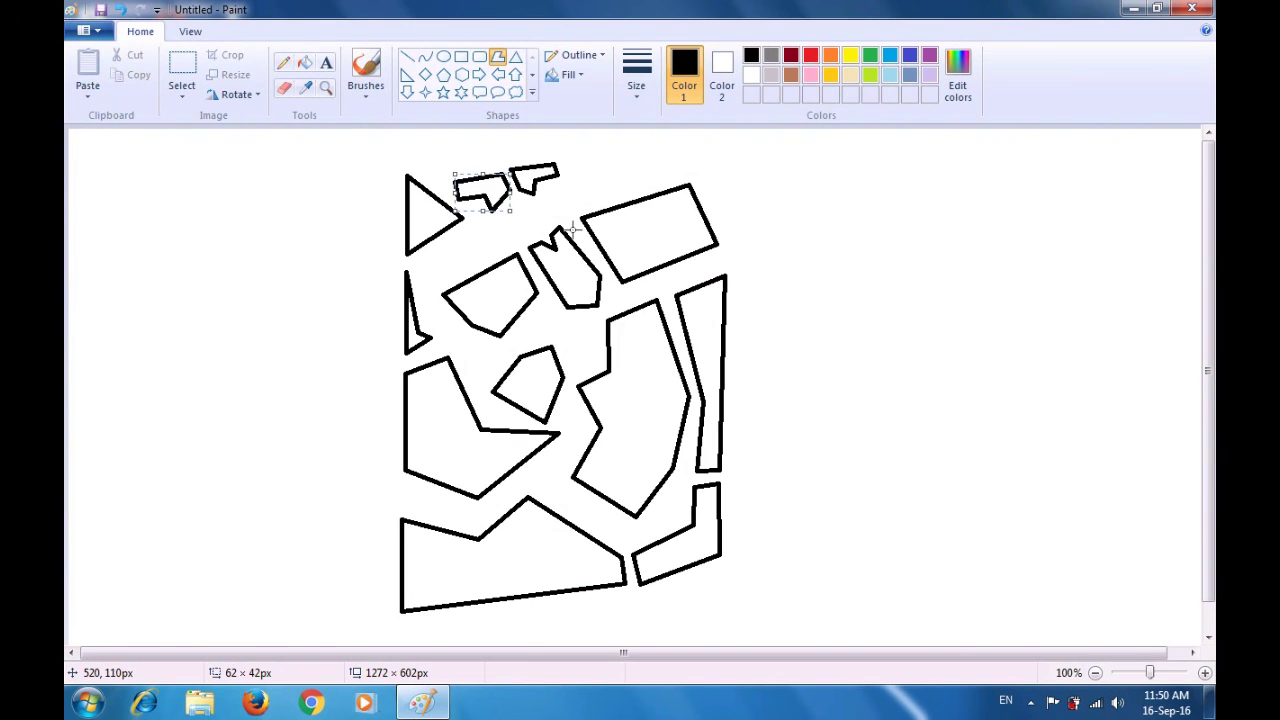
left_click(695, 161)
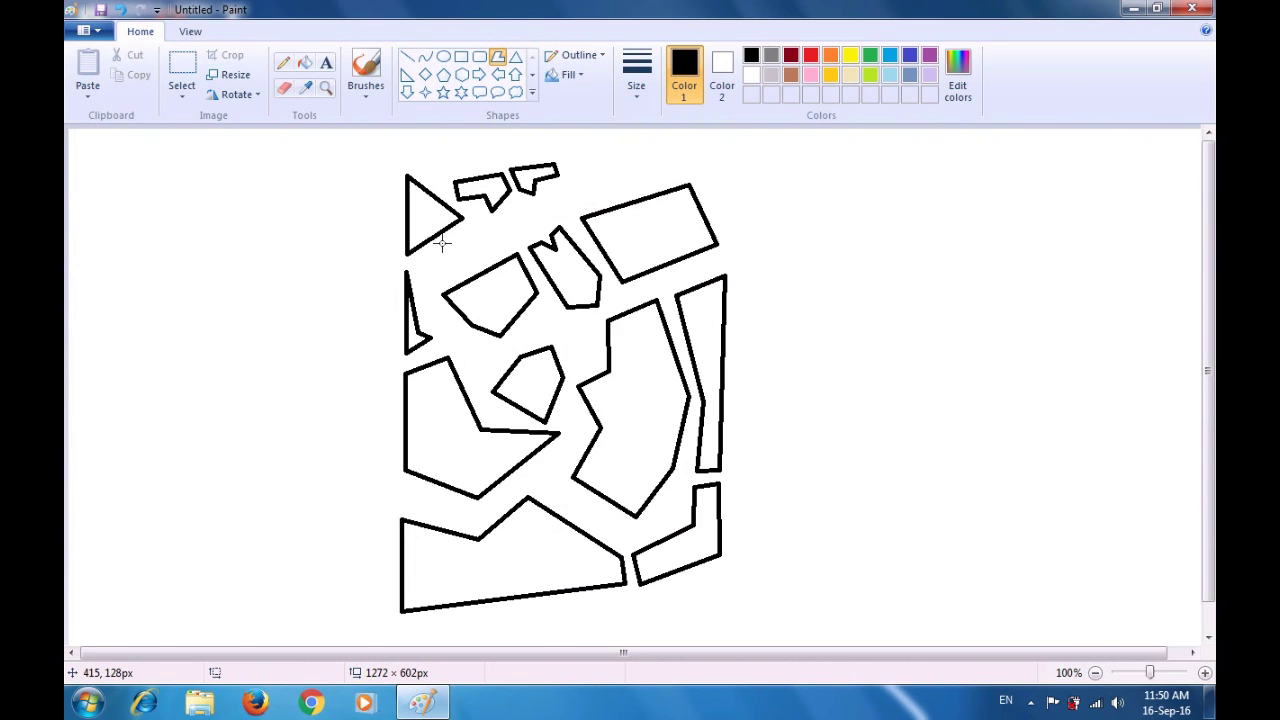
Draw a small six-sided black polygon about 46 × 35 px between the top triangle and the five-sided polygon below it.
left_click_drag(443, 242, 463, 226)
left_click(480, 226)
left_click(482, 240)
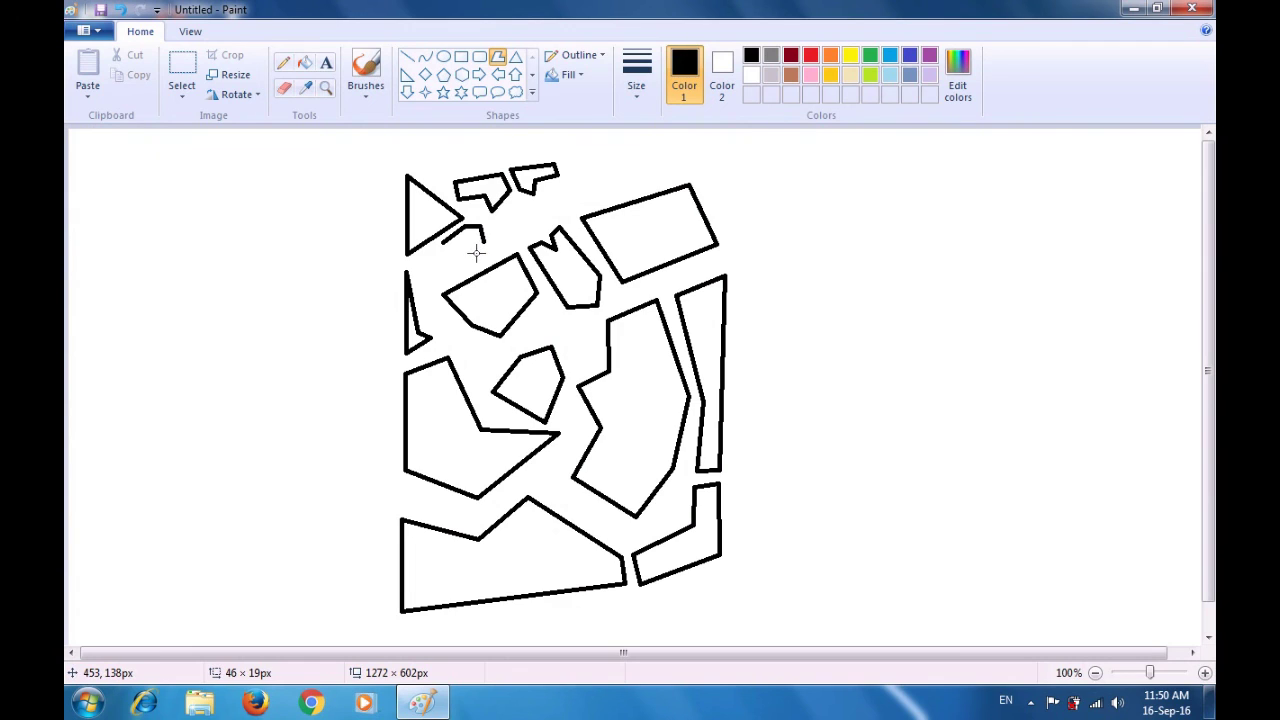
left_click(470, 254)
double_click(453, 257)
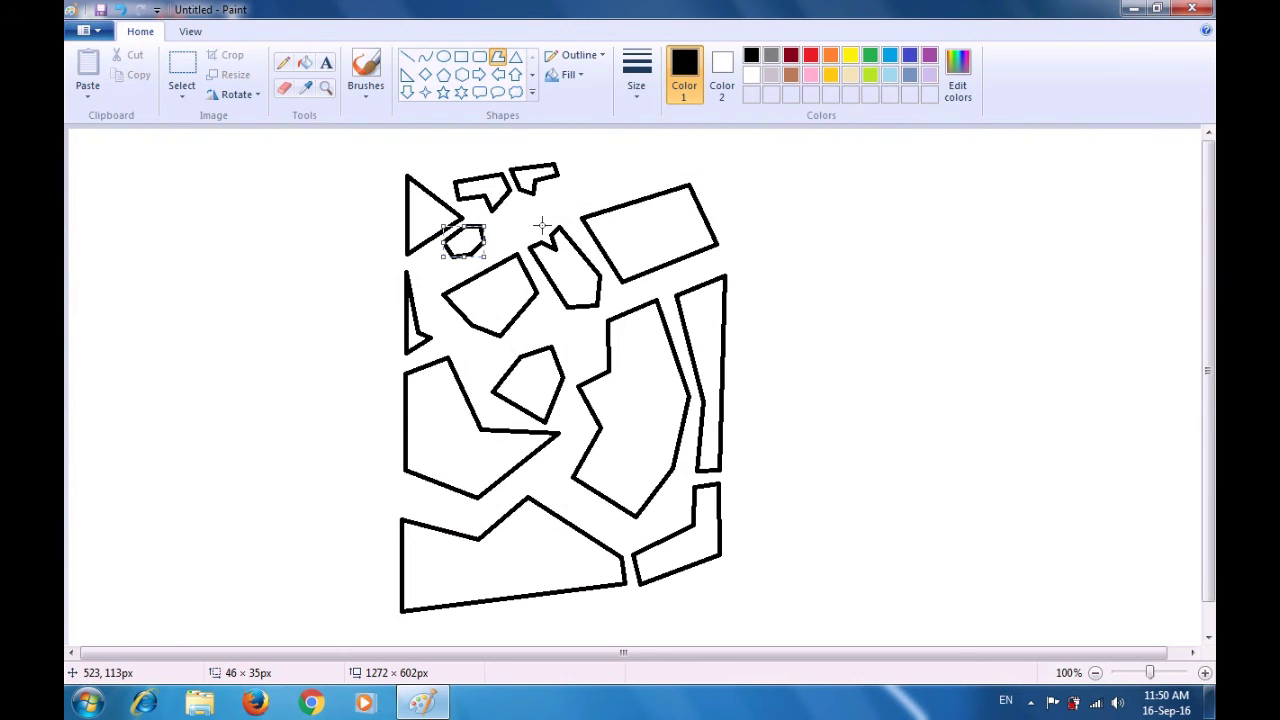
left_click(542, 220)
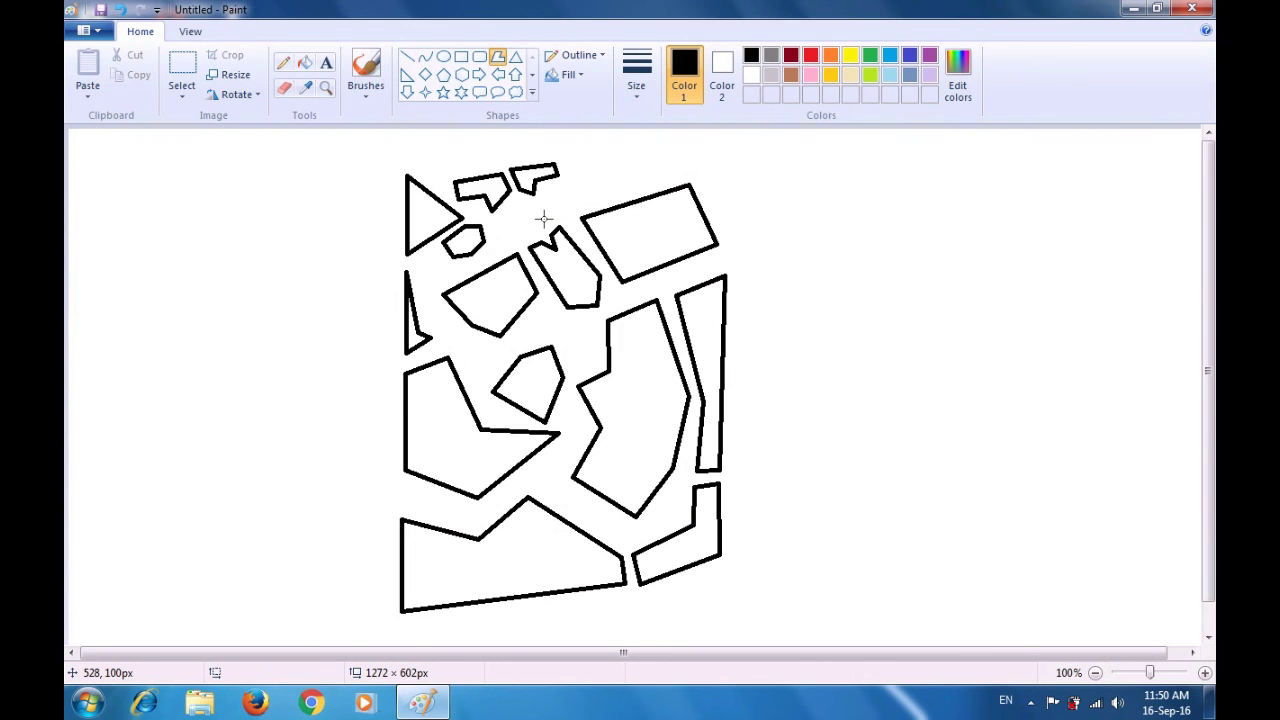
Fill the top triangle, the notched polygon beside it and the large notched six-sided polygon turquoise, and the small hexagon yellow.
left_click(305, 63)
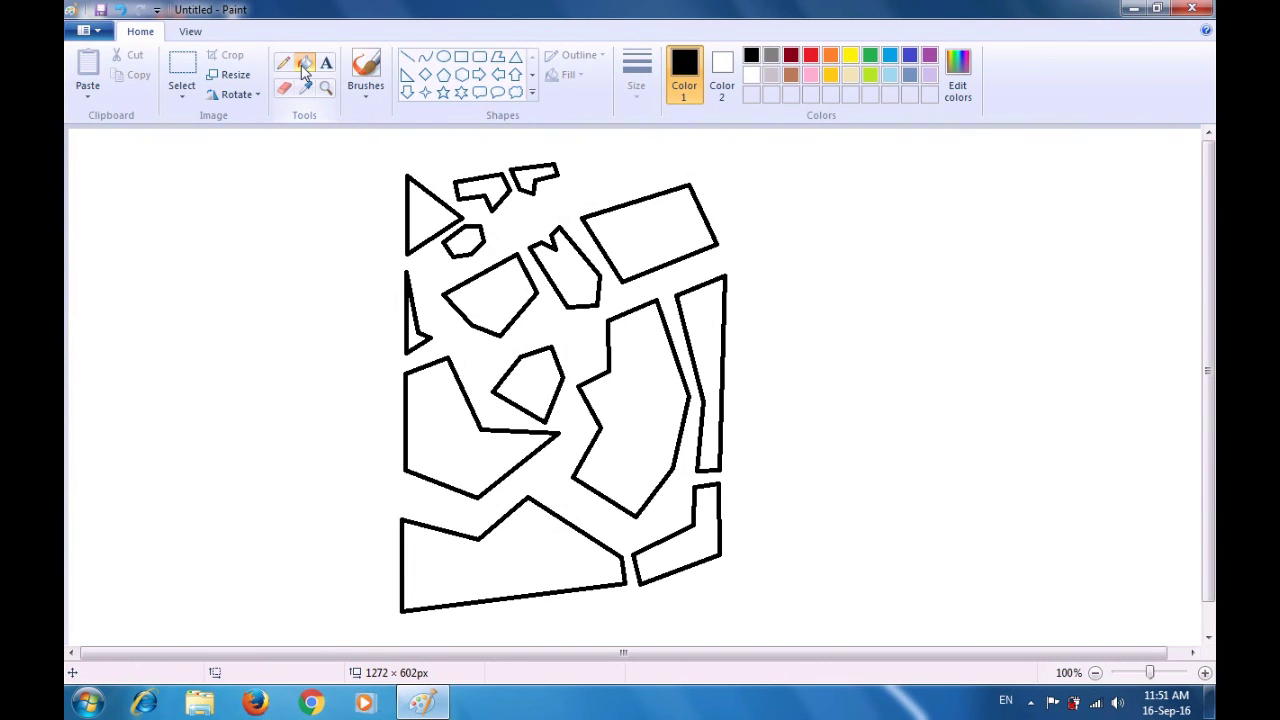
left_click(890, 55)
left_click(420, 212)
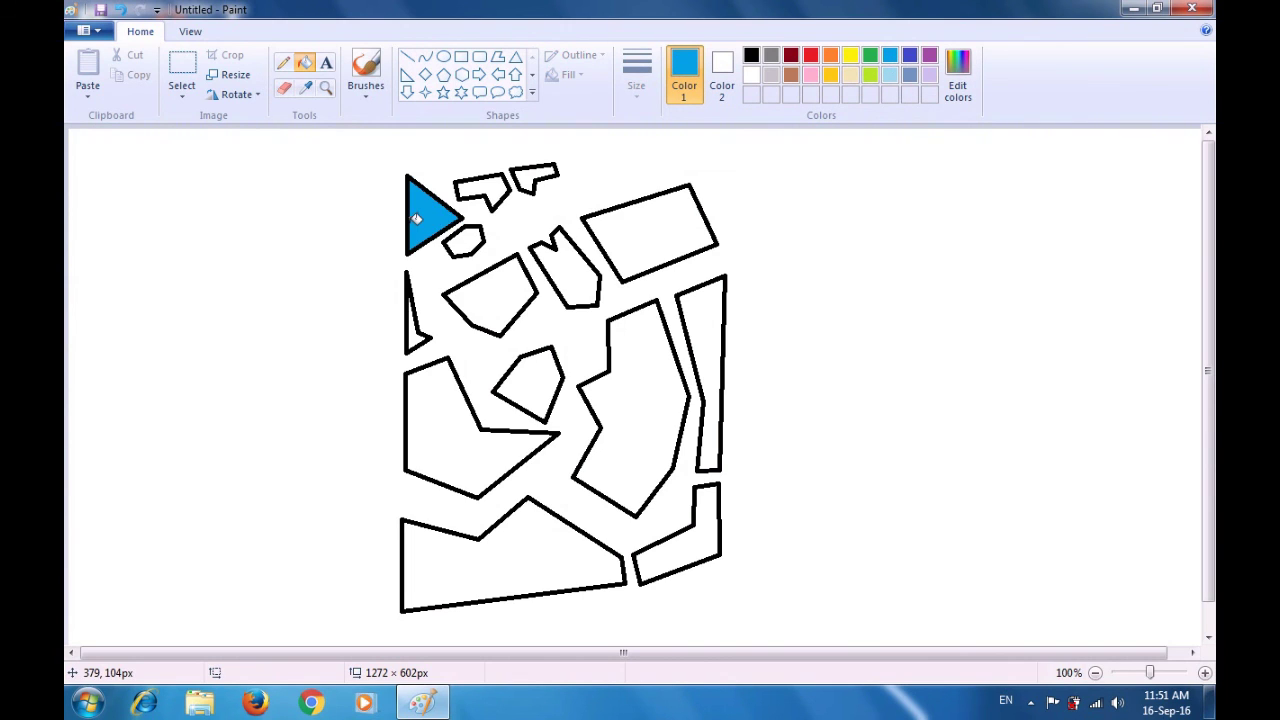
left_click(497, 189)
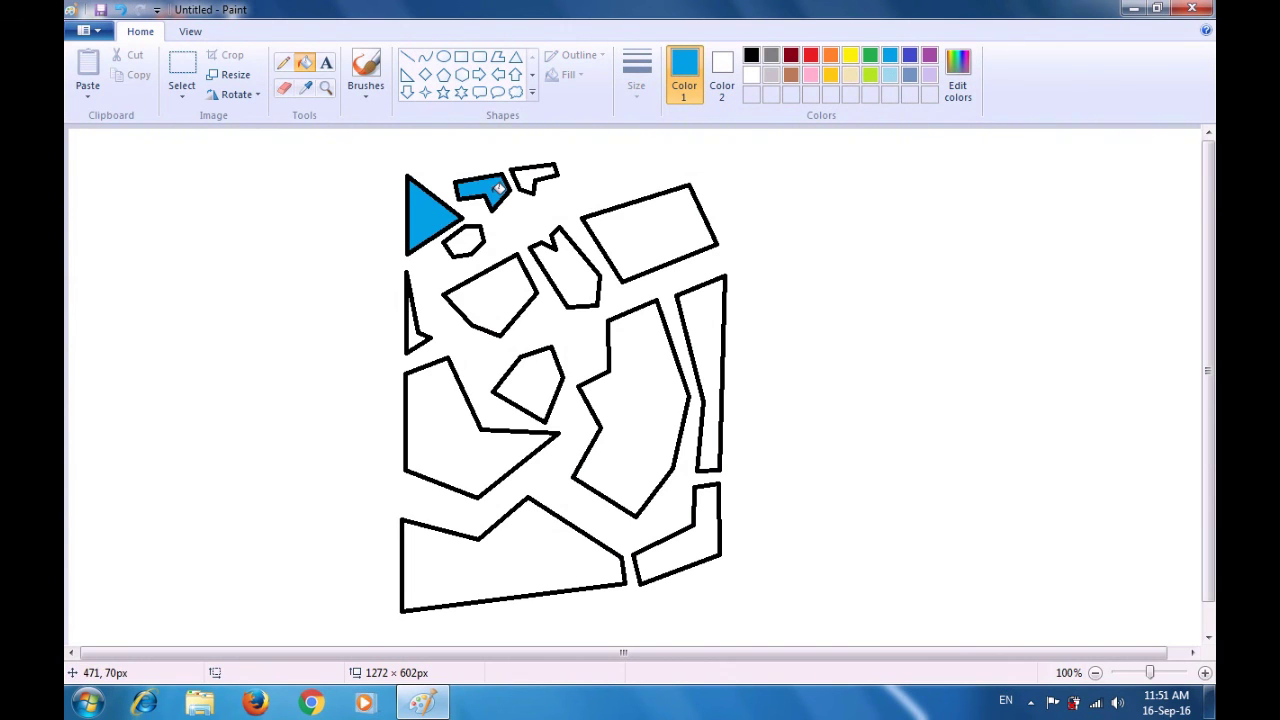
left_click(439, 417)
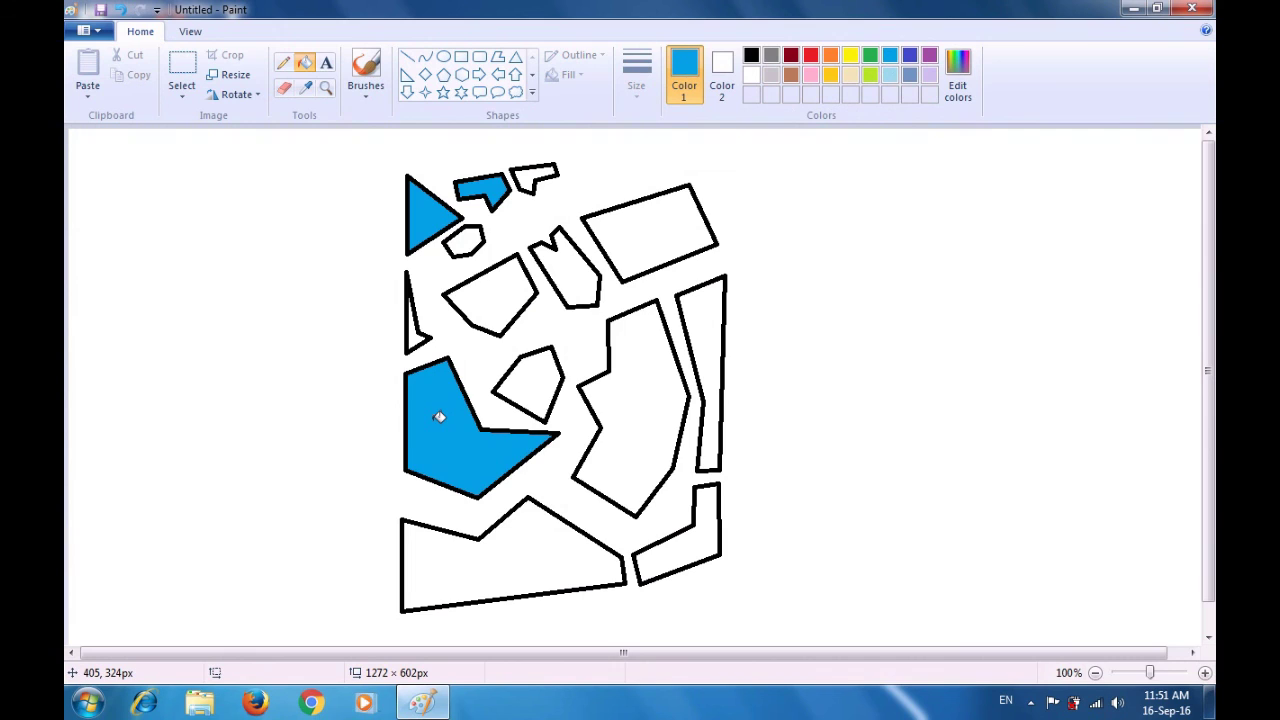
left_click(848, 58)
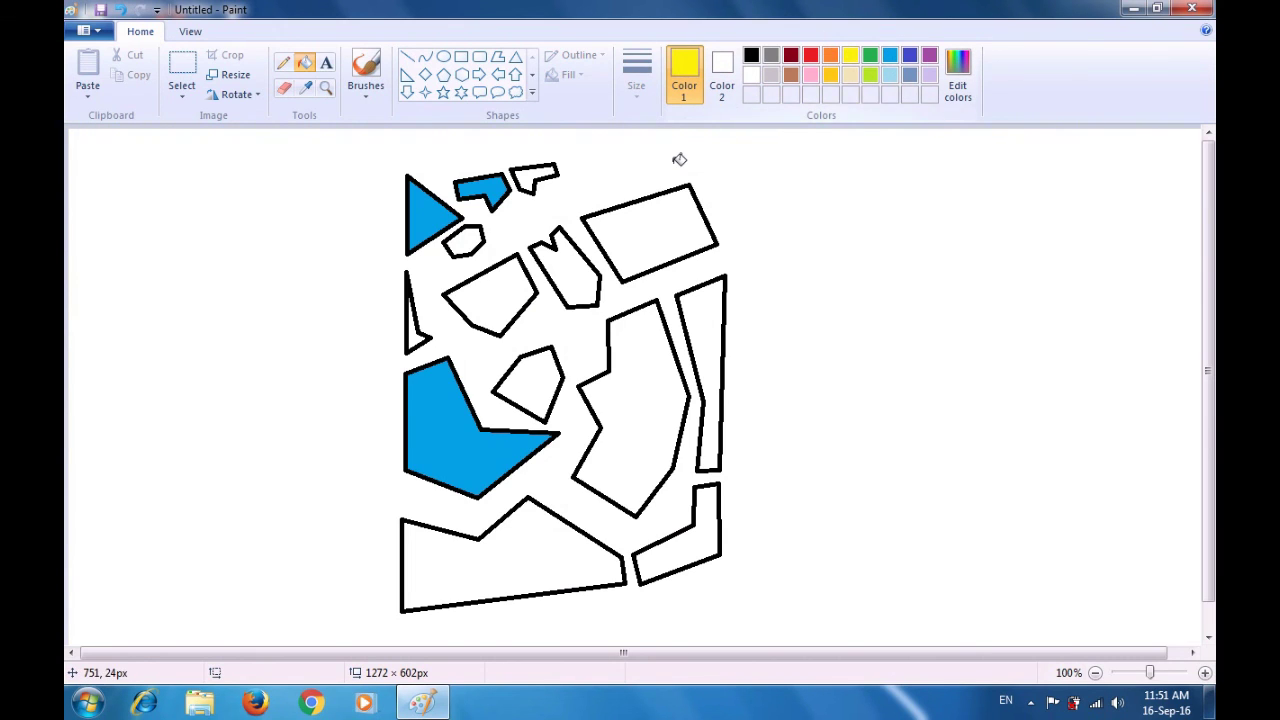
left_click(470, 237)
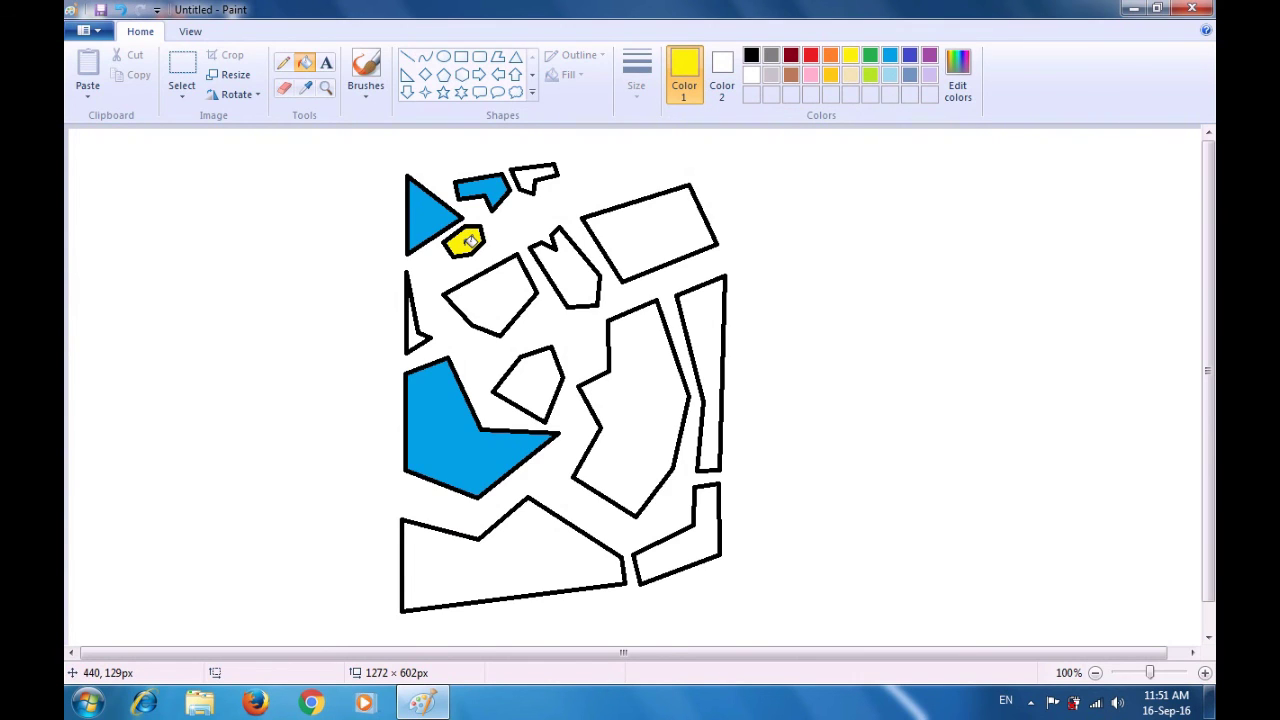
Fill the narrow sliver below the triangle with indigo and the five-sided polygon below the yellow hexagon with purple.
left_click(909, 55)
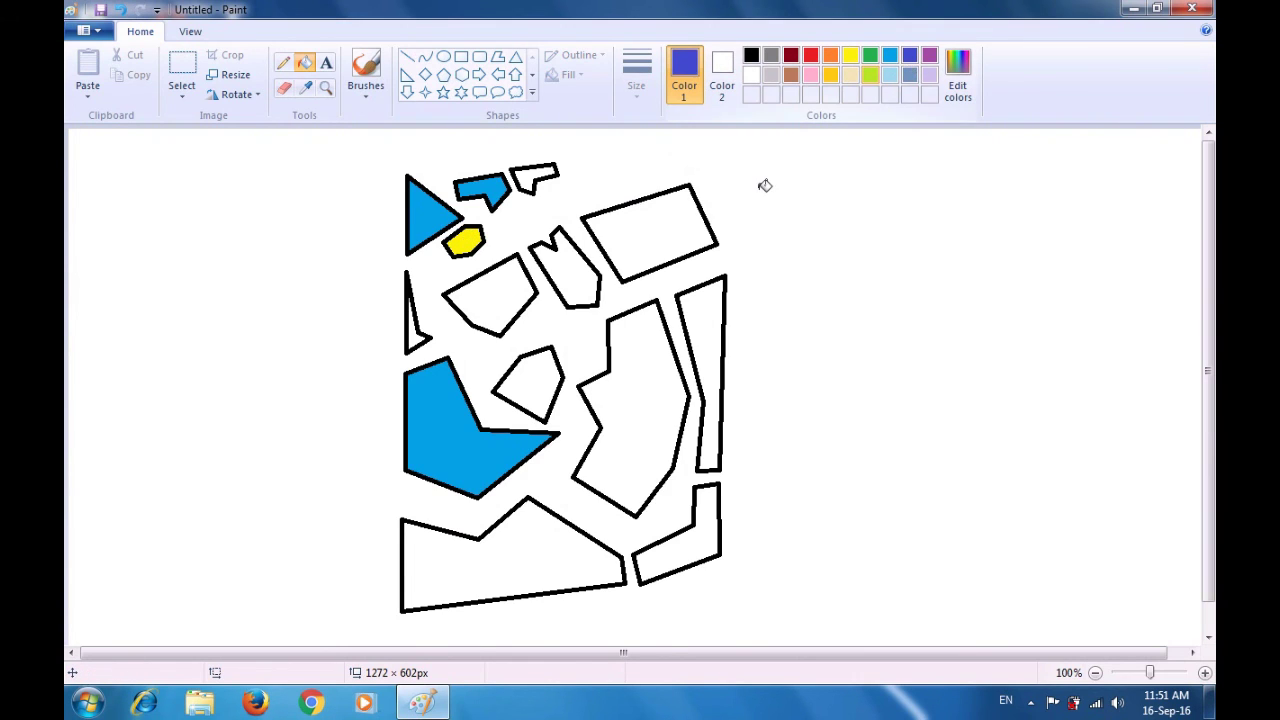
left_click(416, 332)
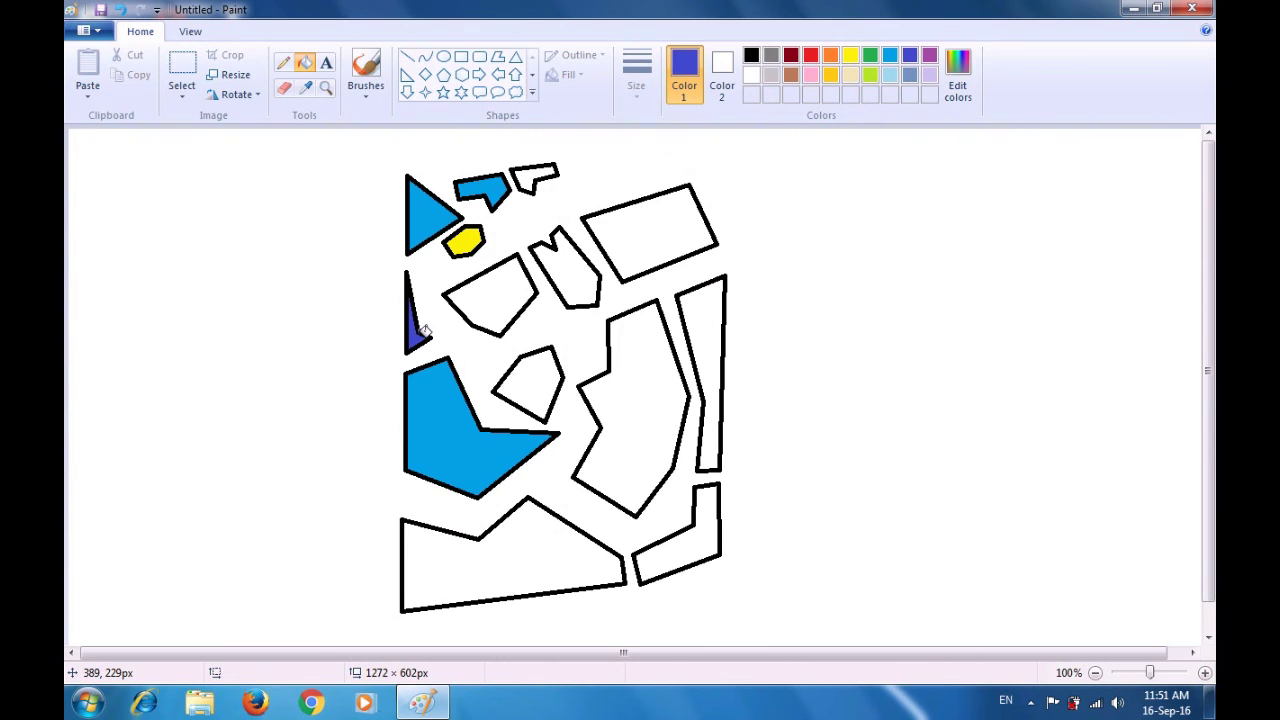
left_click(929, 60)
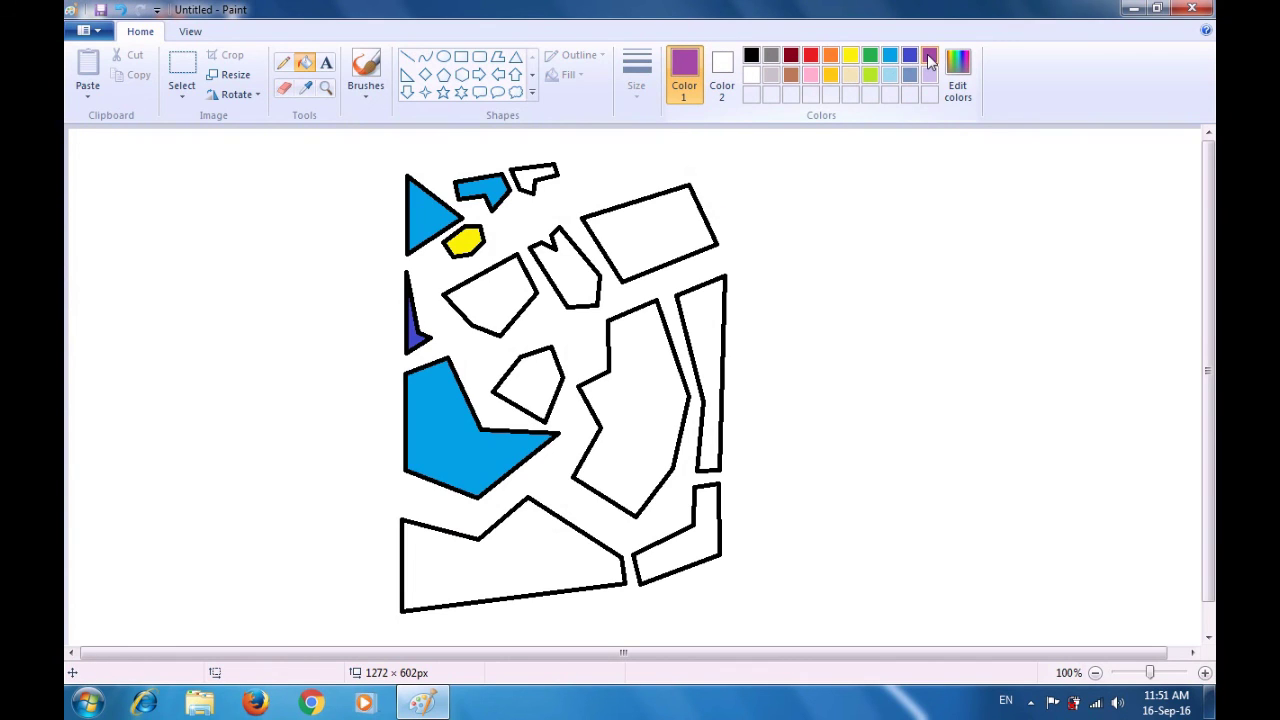
left_click(510, 295)
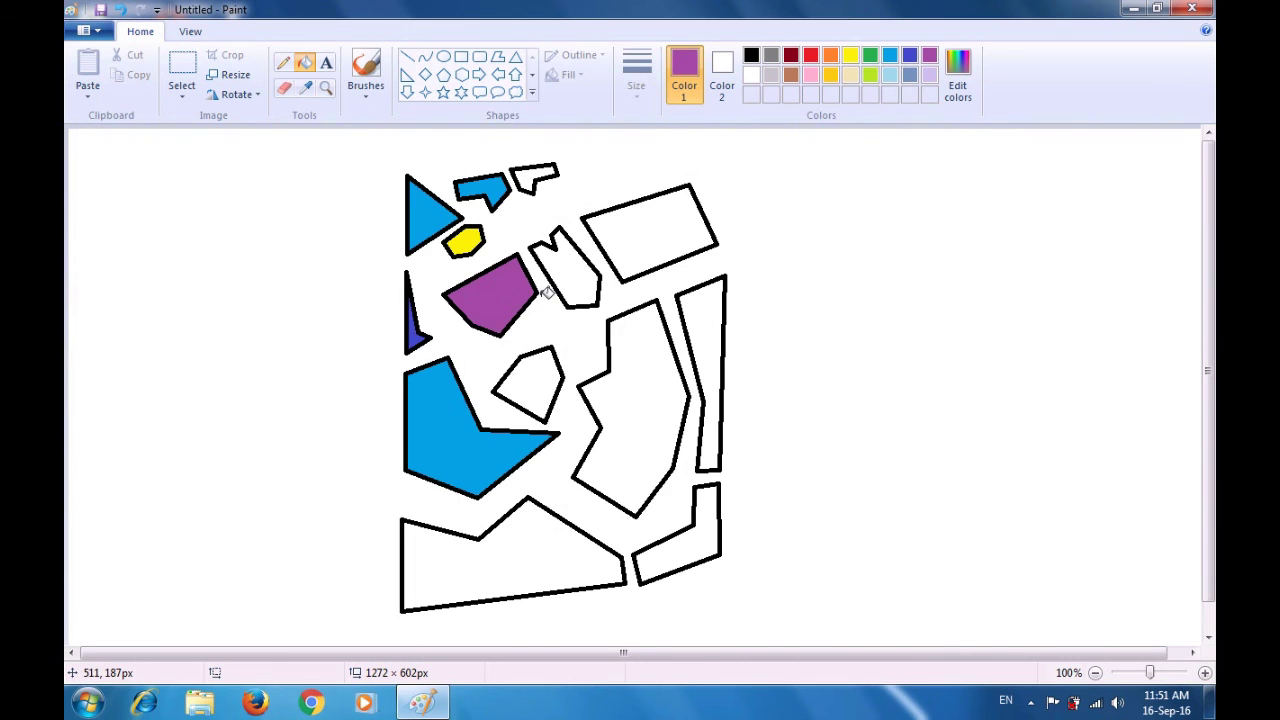
Fill the eight-sided, topmost six-sided, nine-sided, small five-sided and tall narrow polygons with indigo, and the slanted four-sided polygon with purple.
left_click(910, 58)
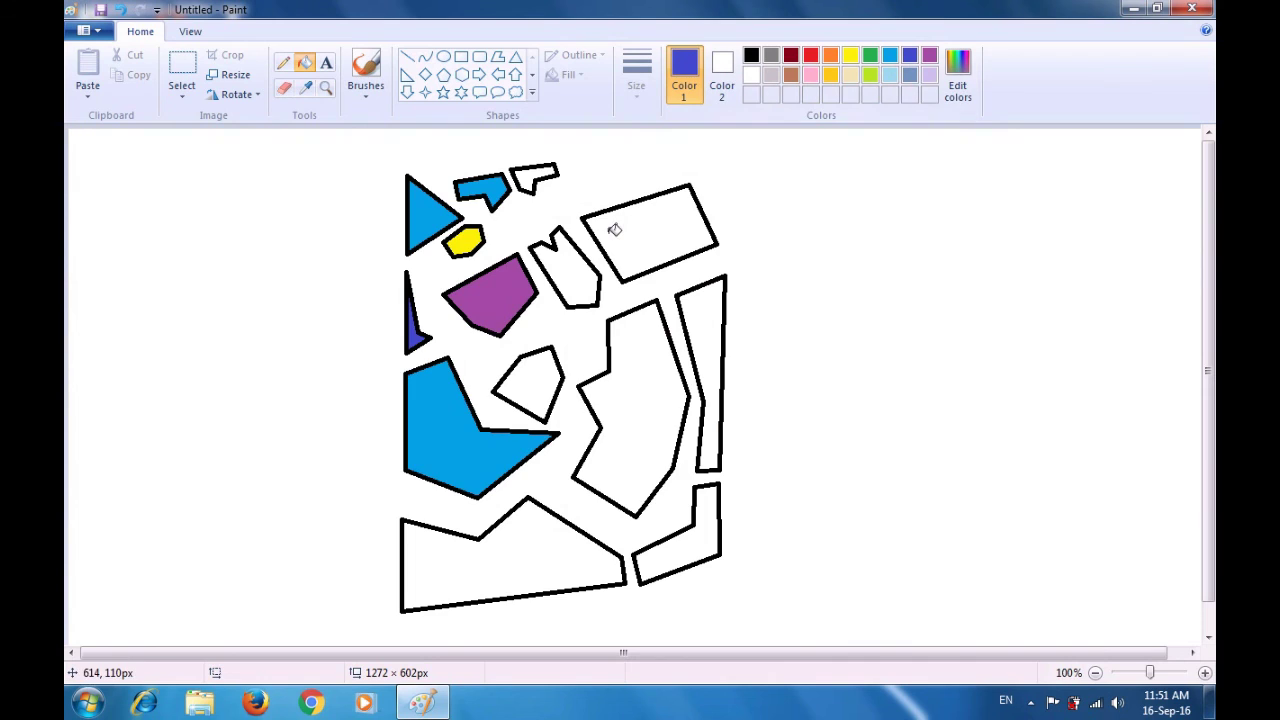
left_click(576, 265)
left_click(537, 175)
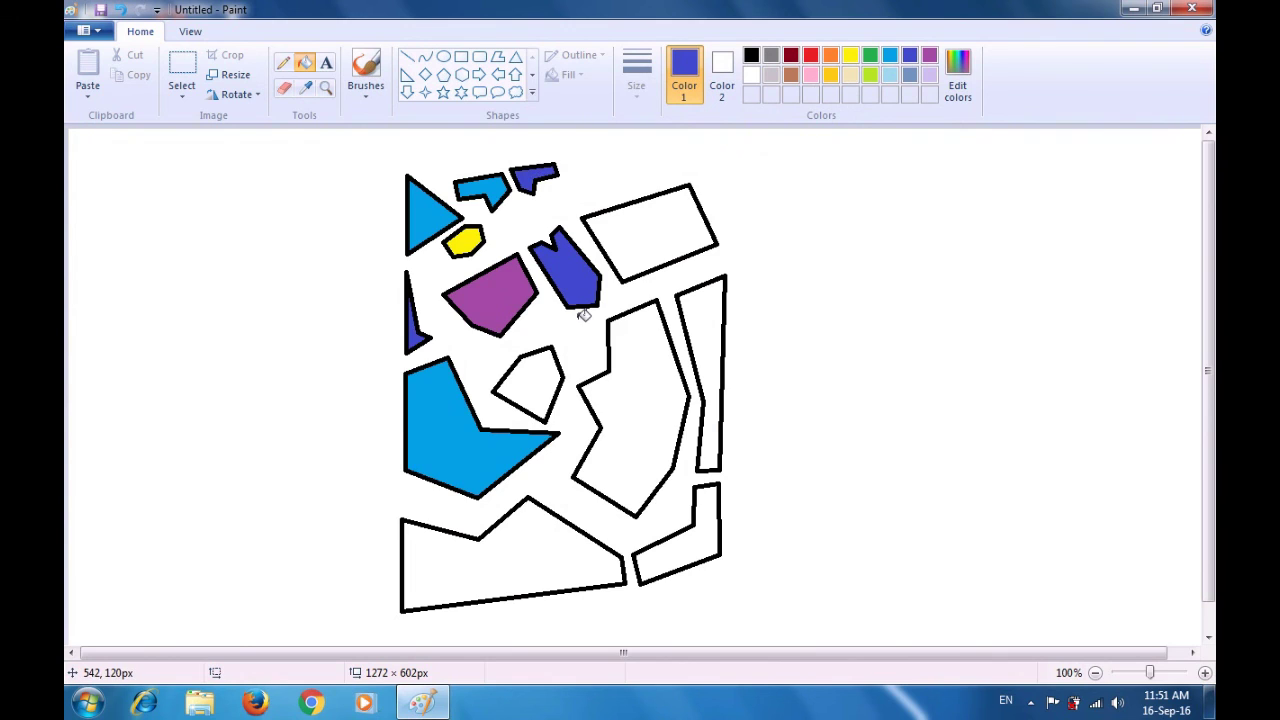
left_click(647, 440)
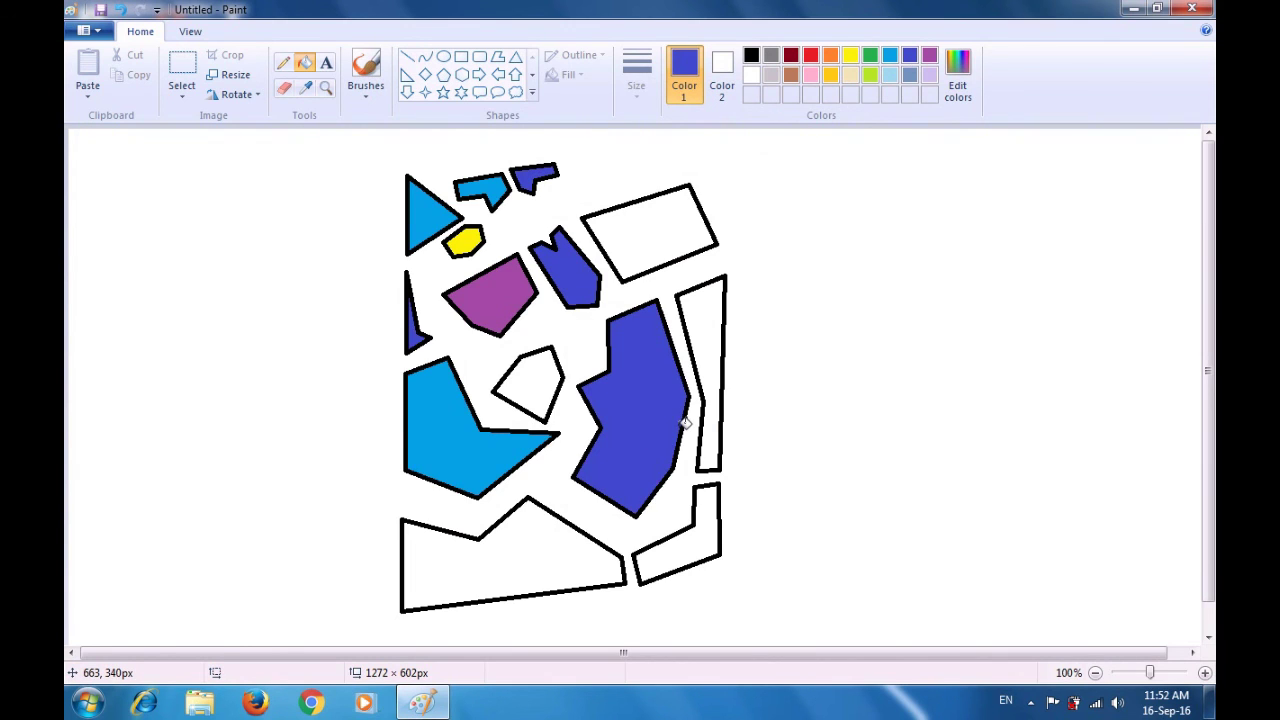
left_click(541, 367)
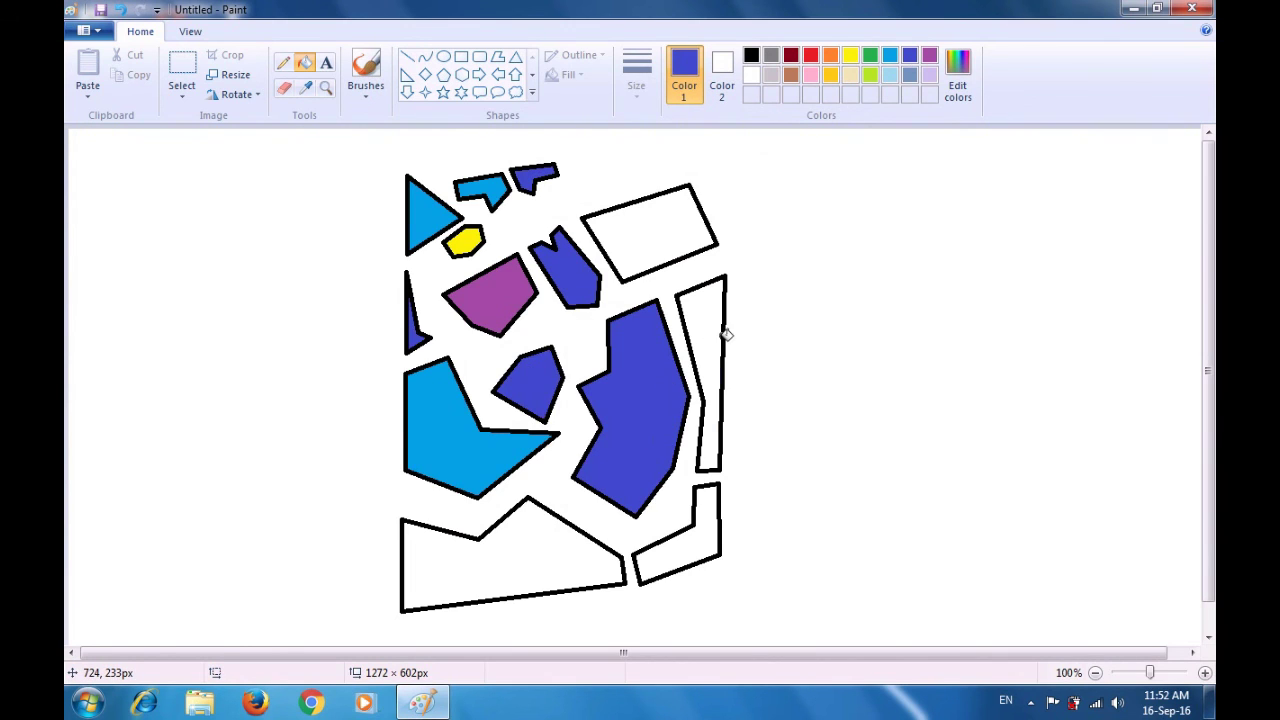
left_click(725, 334)
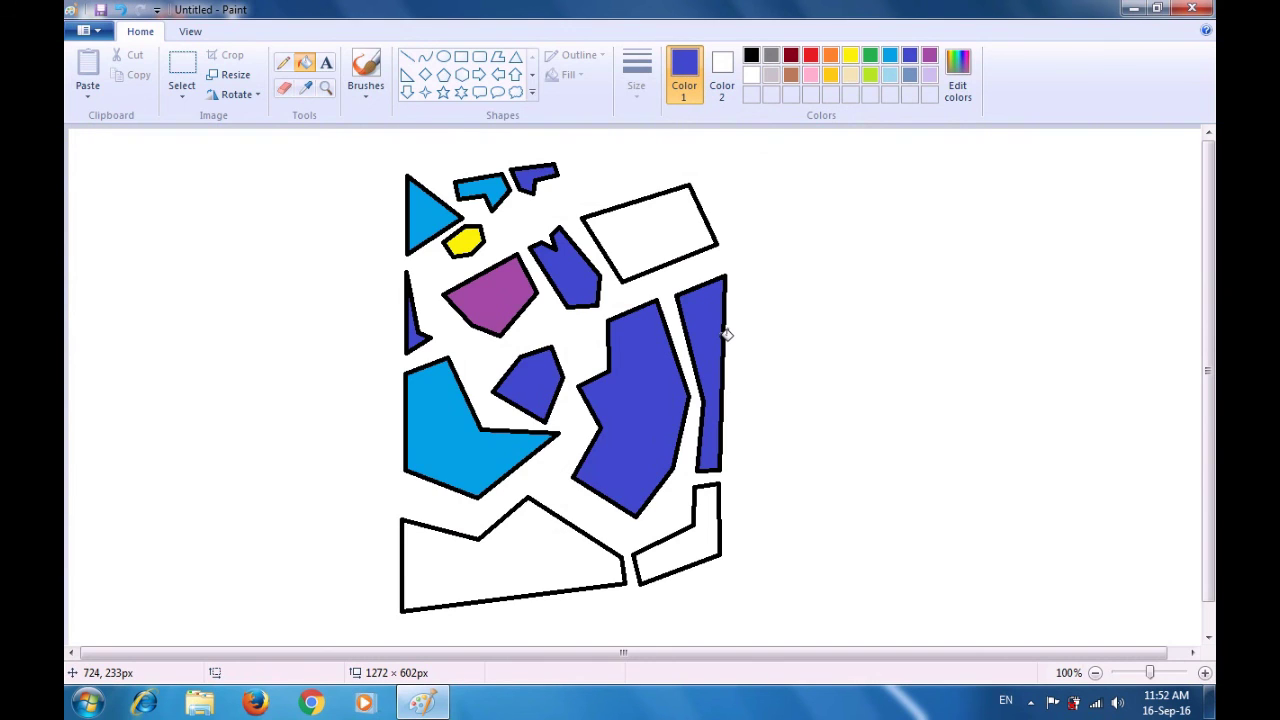
left_click(929, 55)
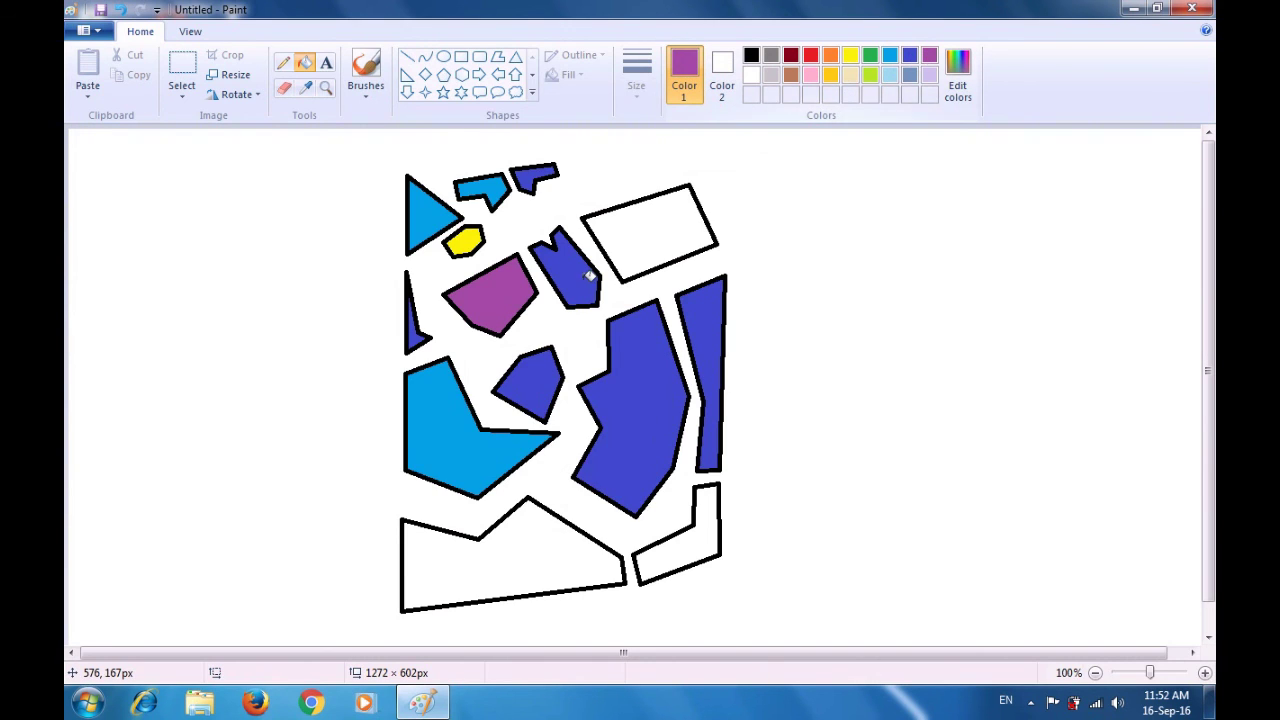
left_click(642, 231)
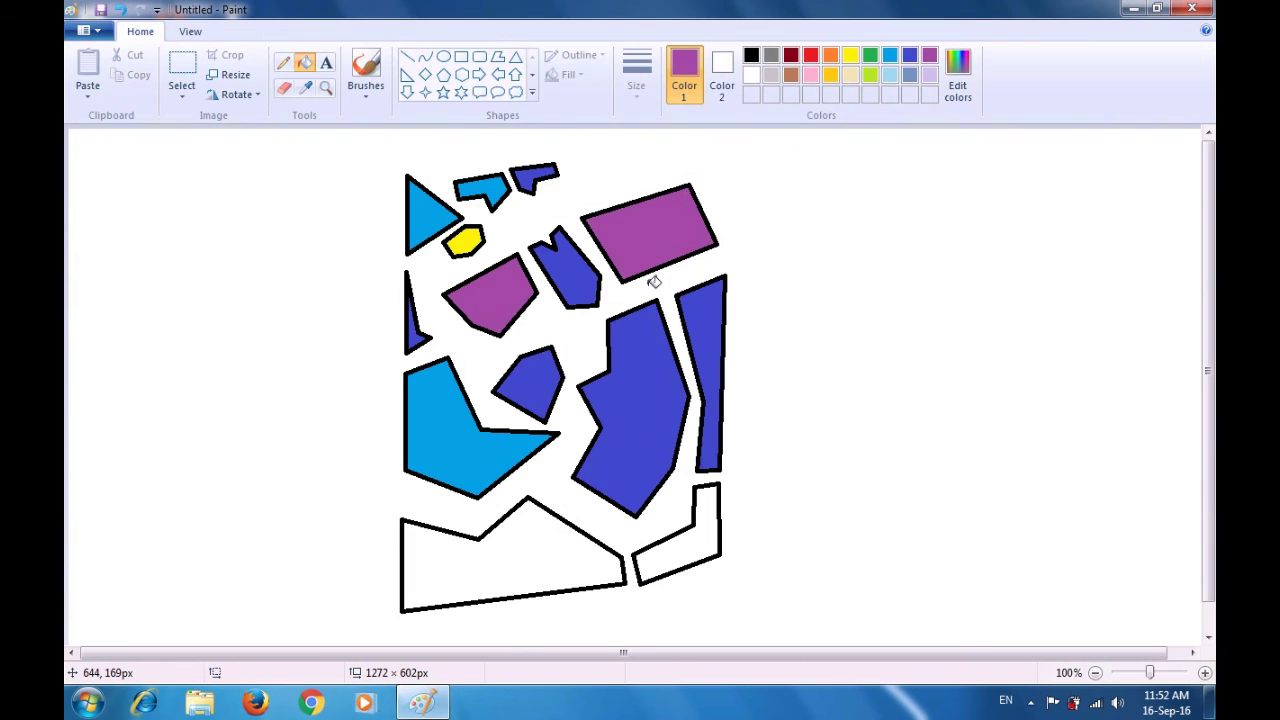
Fill the wide polygon along the bottom of the arrangement with green and the L-shaped polygon beside it with yellow.
left_click(871, 58)
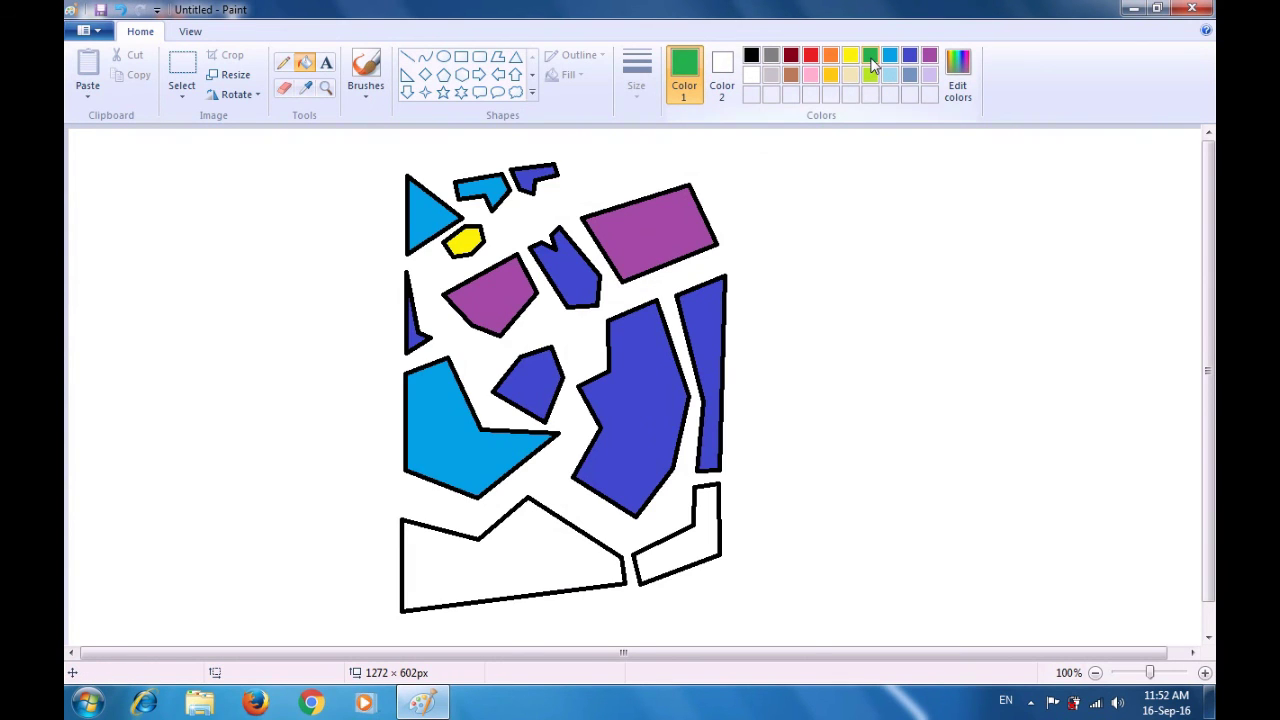
left_click(549, 534)
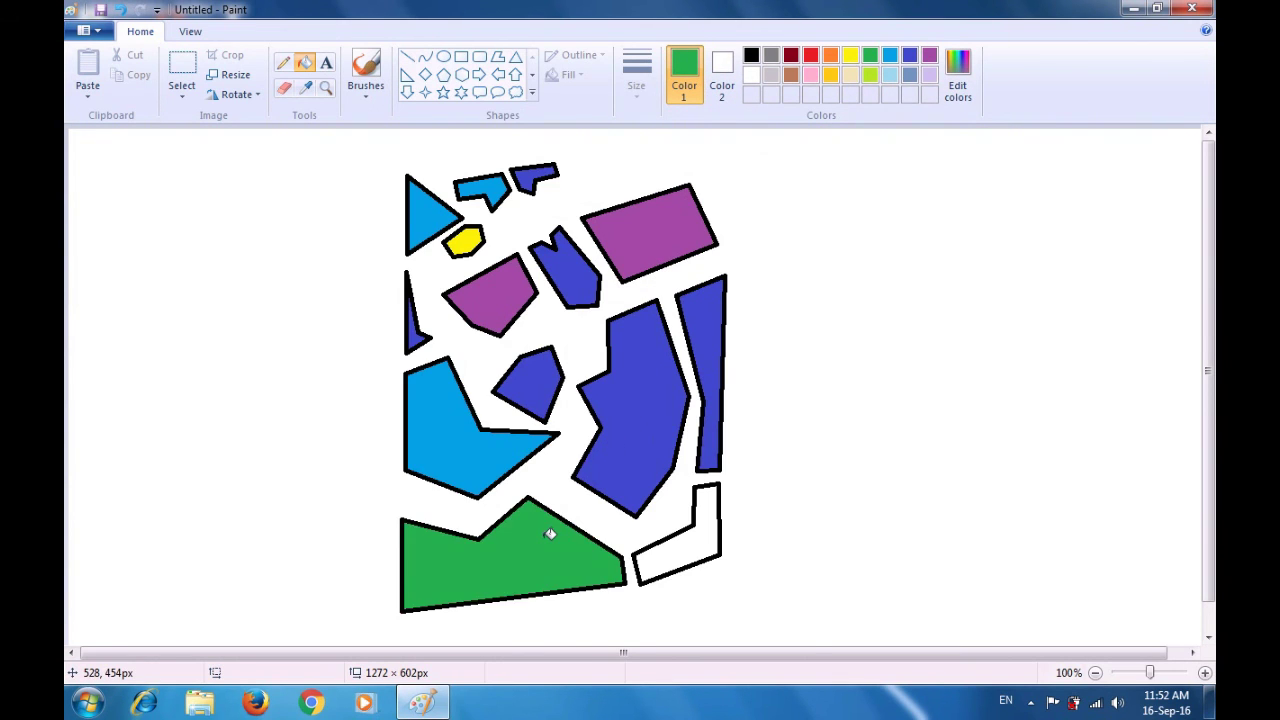
left_click(847, 58)
left_click(704, 540)
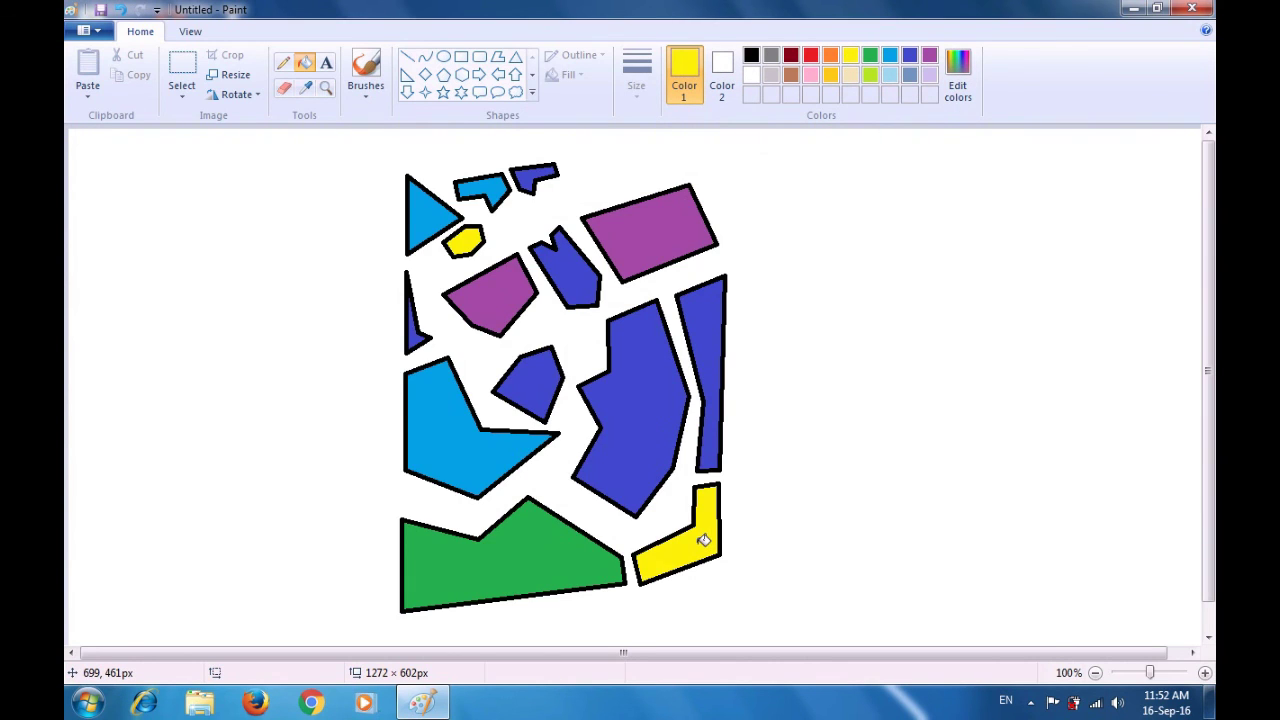